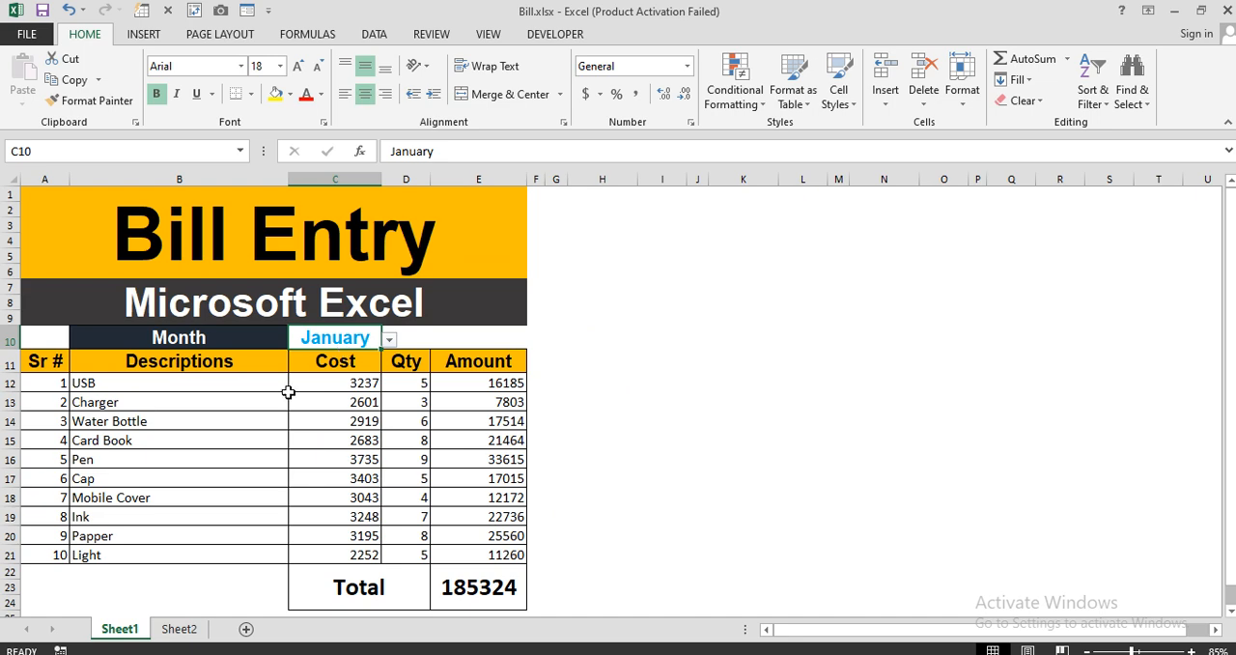
# Switch the bill's month to February and to March, and examine the item rows and total for each month.
pyautogui.moveTo(44, 382); pyautogui.dragTo(502, 554)
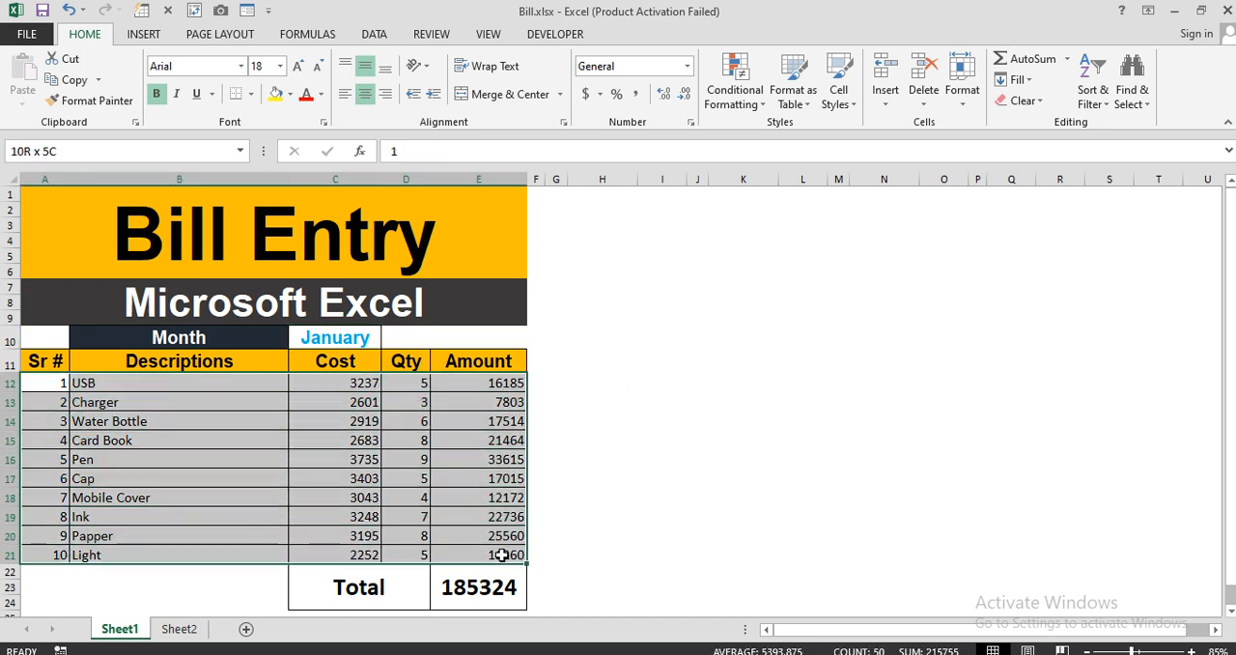
pyautogui.click(602, 478)
pyautogui.click(363, 340)
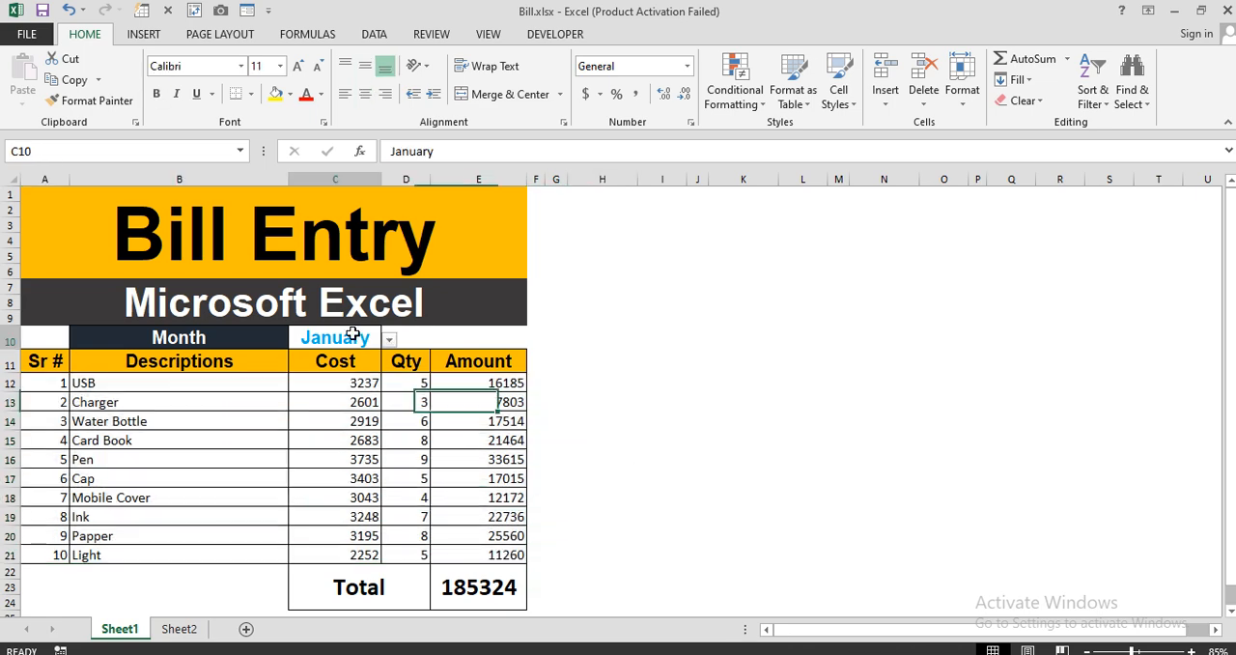
pyautogui.click(395, 340)
pyautogui.click(352, 338)
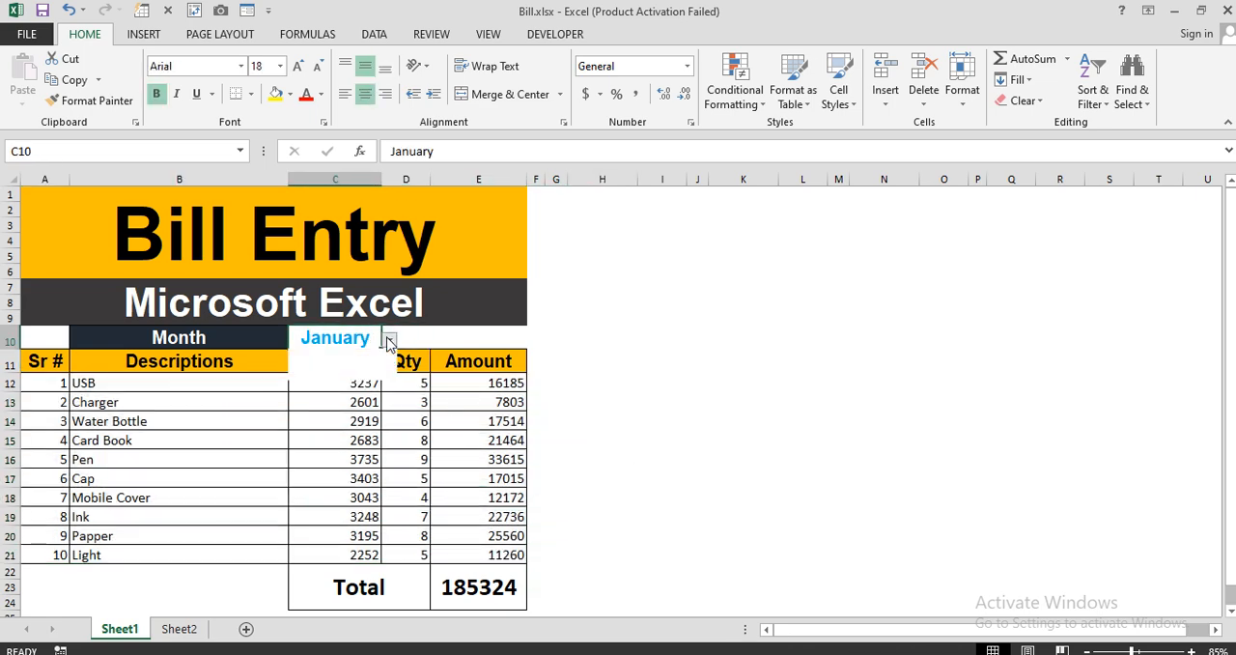
pyautogui.click(388, 340)
pyautogui.click(365, 365)
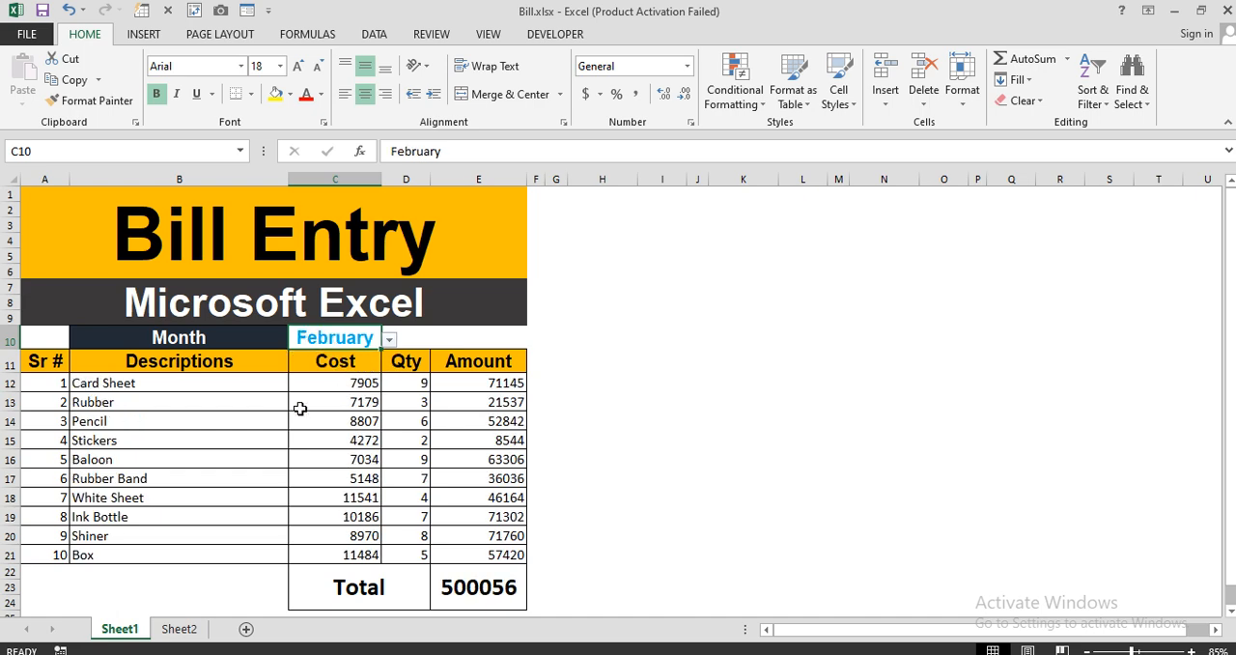
pyautogui.click(389, 340)
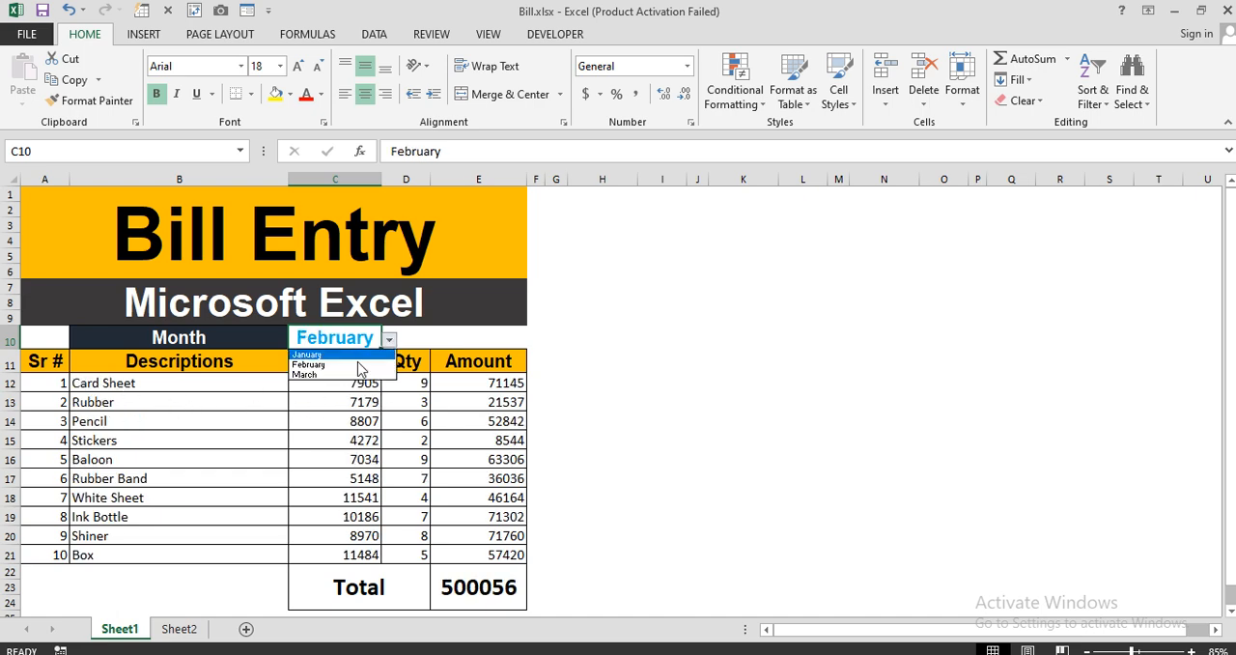
pyautogui.click(348, 375)
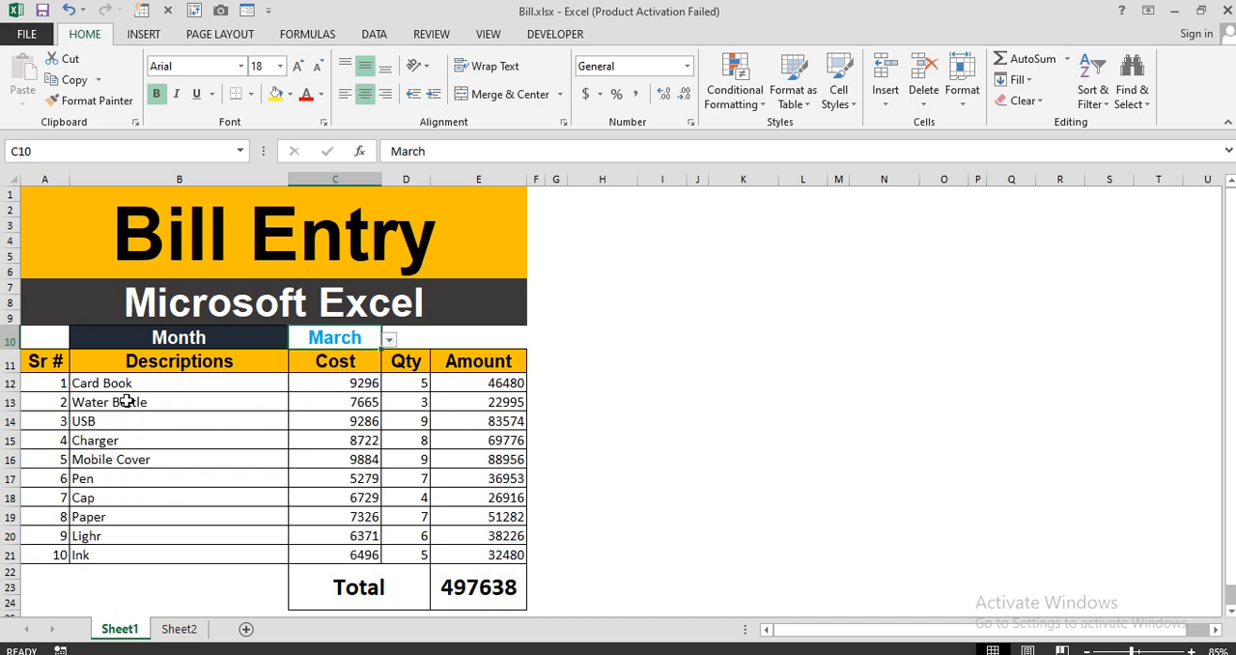
pyautogui.moveTo(63, 382); pyautogui.dragTo(512, 597)
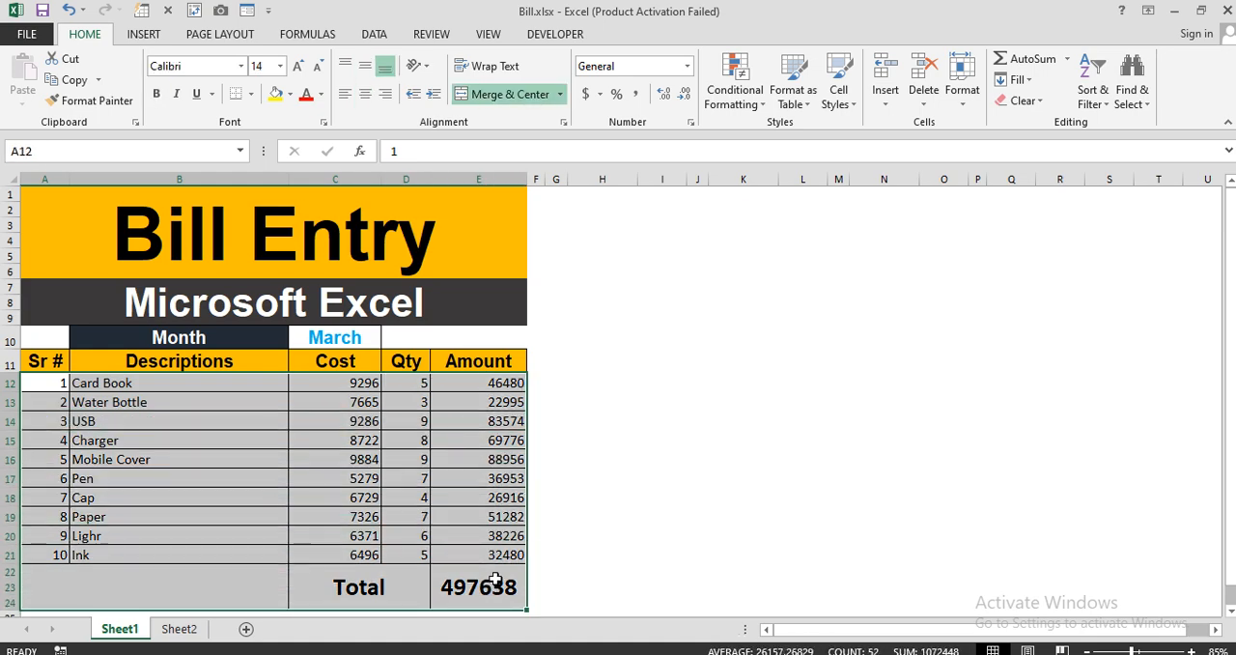
pyautogui.click(615, 437)
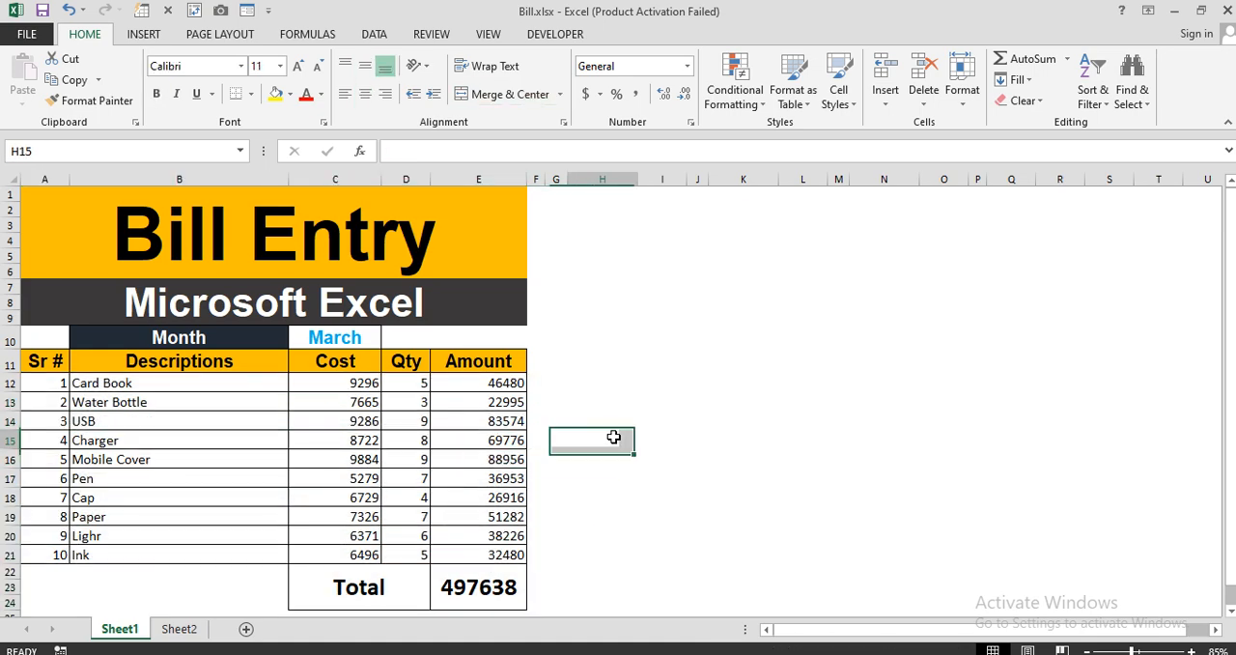
# Examine the January, February and March item tables on Sheet2, and return to the bill on Sheet1.
pyautogui.click(186, 634)
pyautogui.click(233, 512)
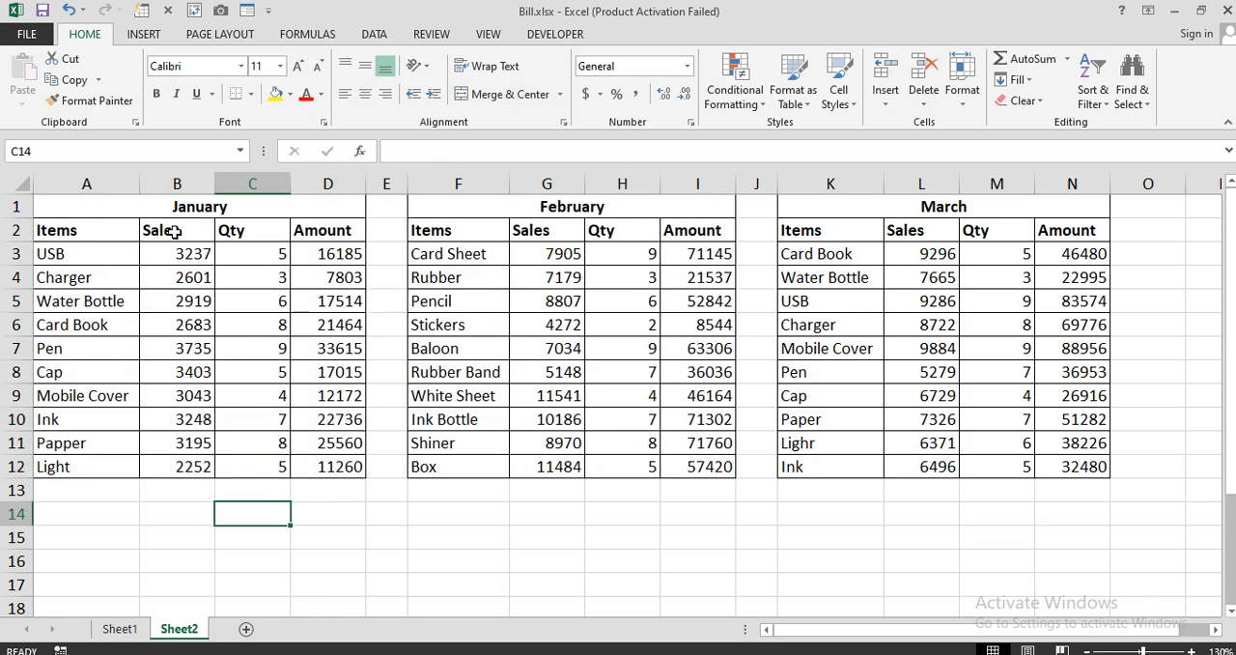
pyautogui.click(162, 198)
pyautogui.moveTo(161, 198); pyautogui.dragTo(333, 467)
pyautogui.moveTo(510, 216); pyautogui.dragTo(553, 466)
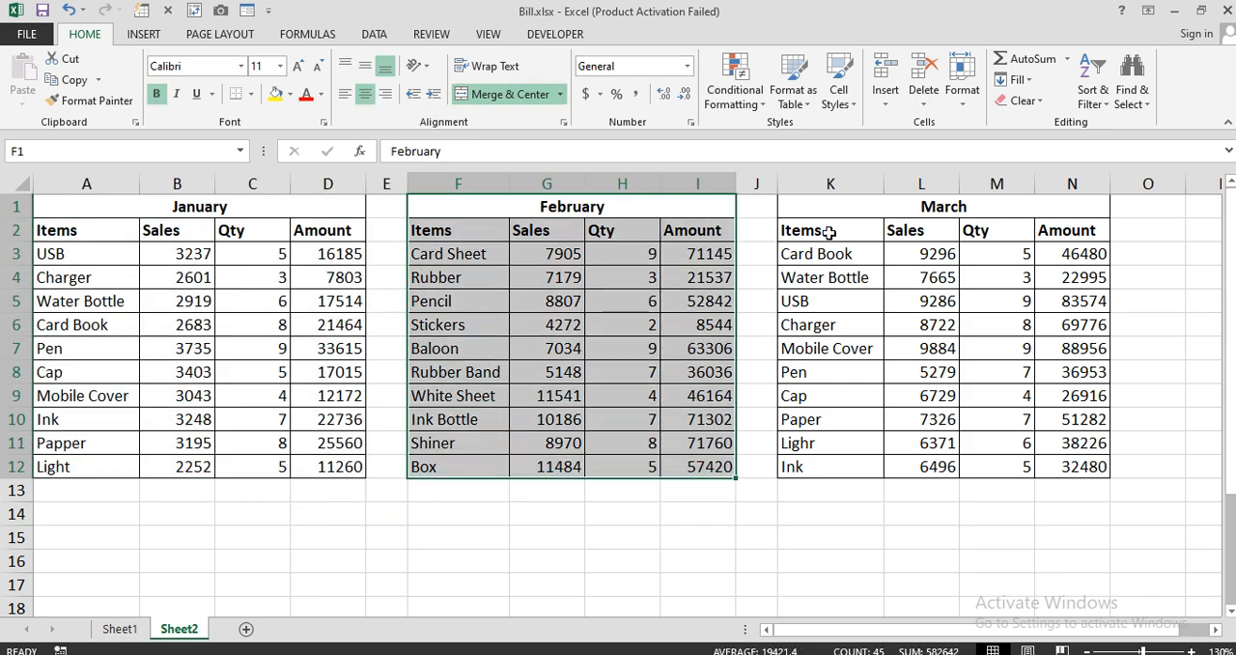
pyautogui.moveTo(836, 213); pyautogui.dragTo(869, 460)
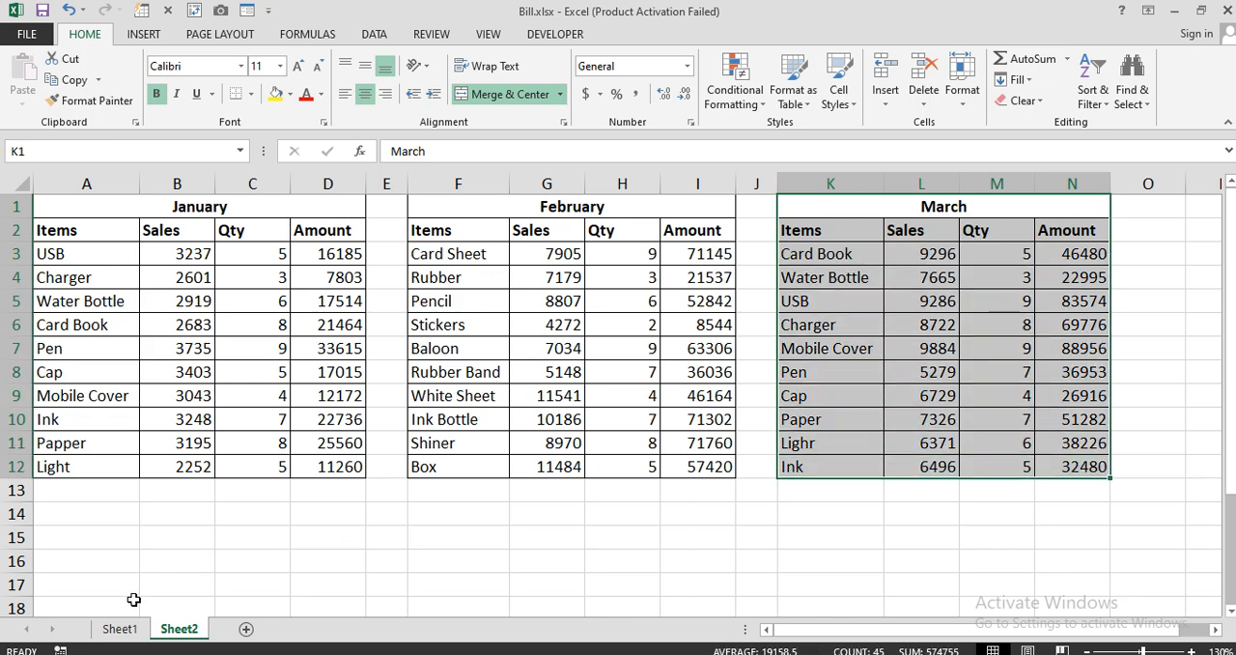
pyautogui.click(119, 628)
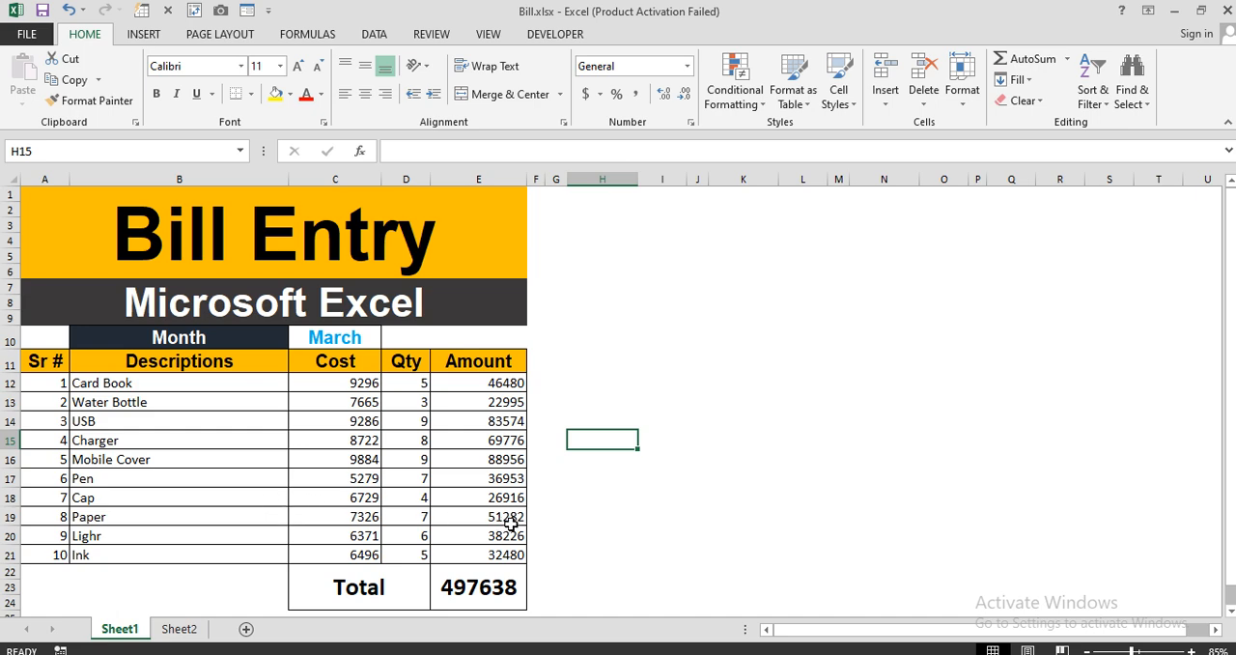
# Create a new blank workbook and add a second worksheet to it.
pyautogui.hotkey('ctrl', 'n')
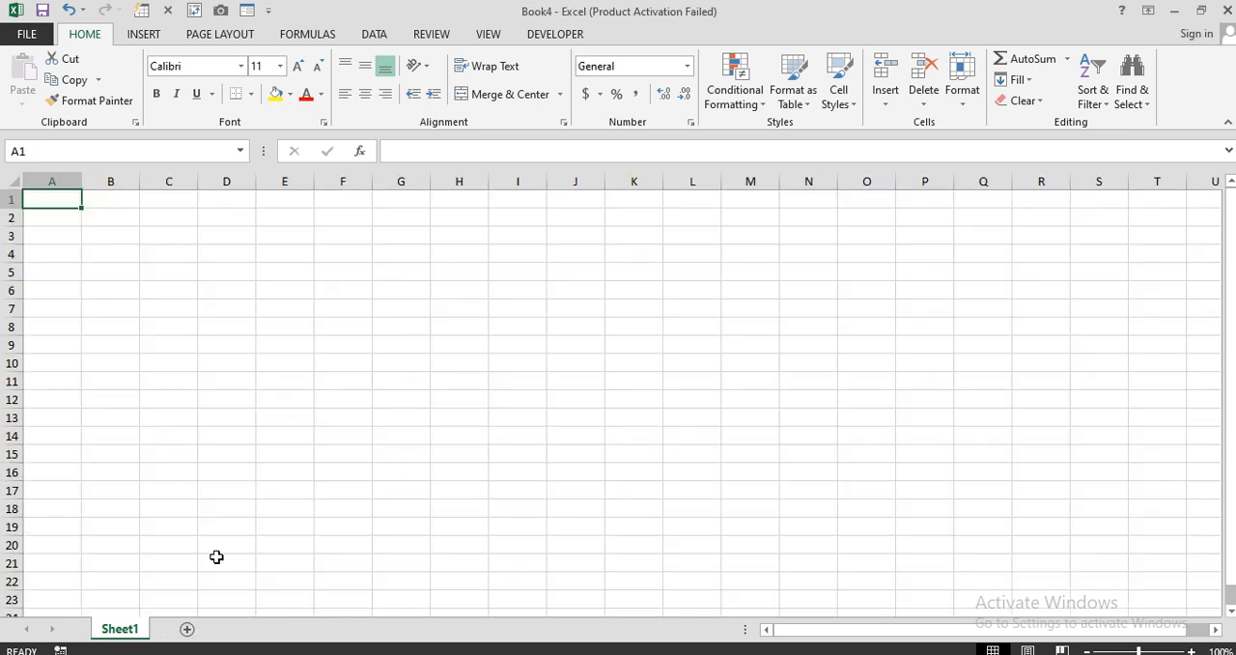
pyautogui.click(187, 630)
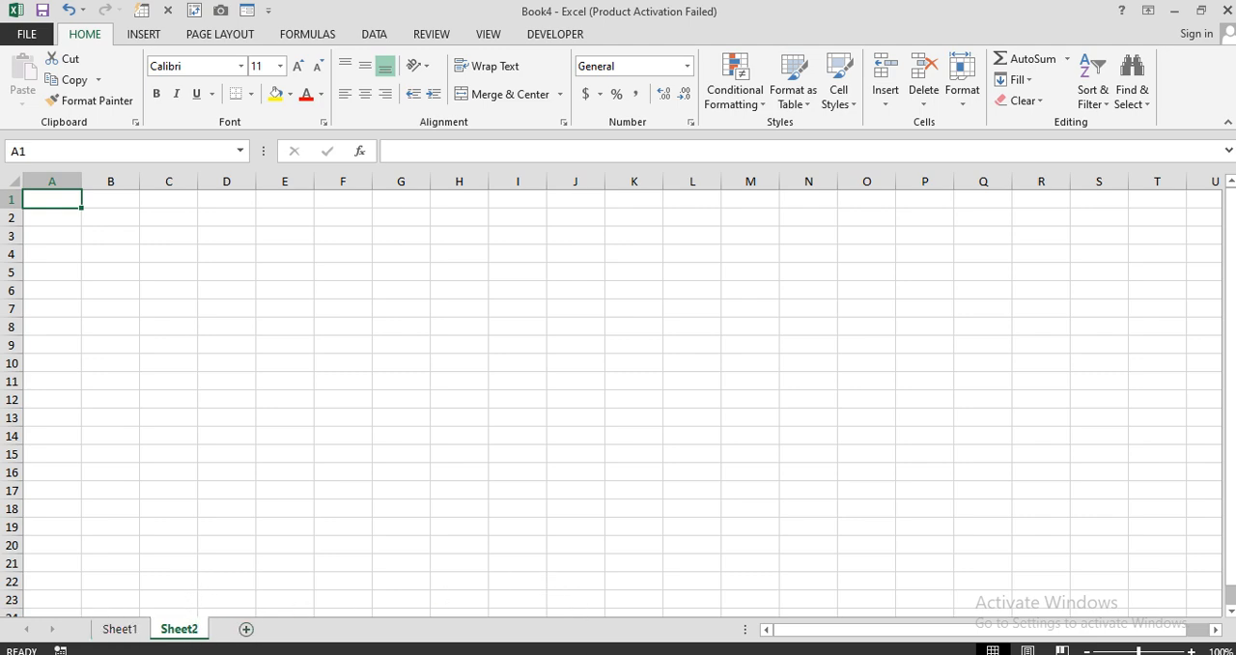
# Copy the January and February tables (A1:I12) from Sheet2 of Bill.xlsx into Sheet2 of the new workbook, starting at A1.
pyautogui.click(541, 608)
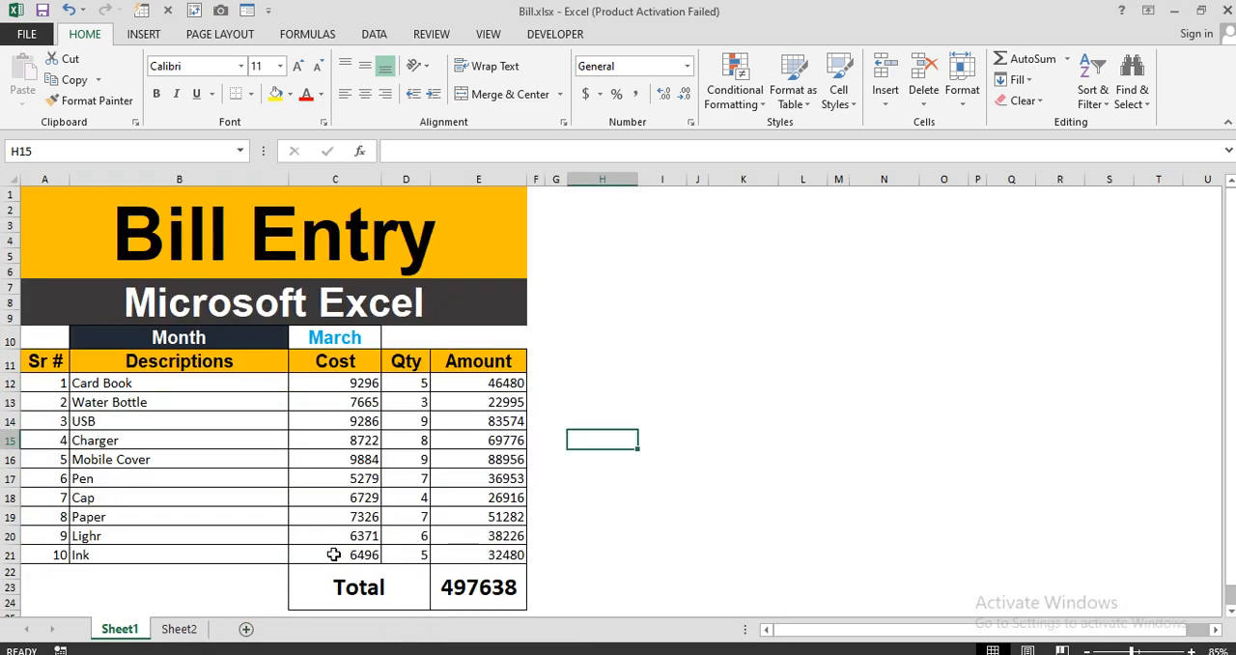
pyautogui.click(181, 628)
pyautogui.moveTo(96, 219); pyautogui.dragTo(611, 468)
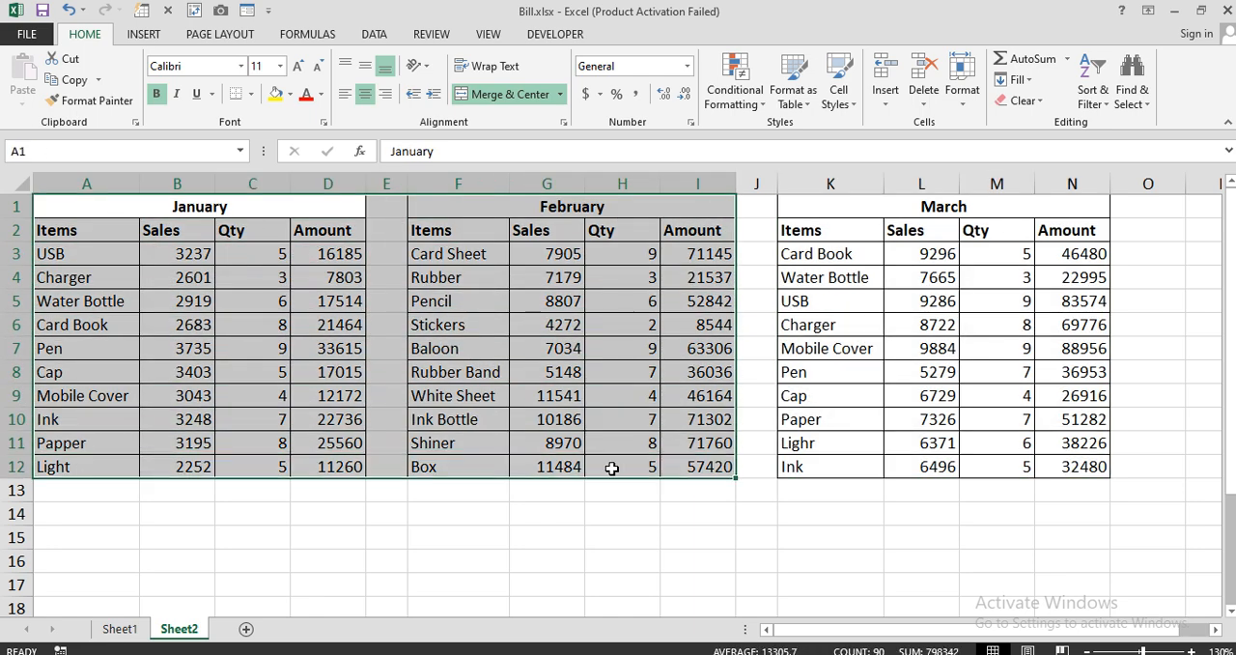
pyautogui.hotkey('ctrl', 'c')
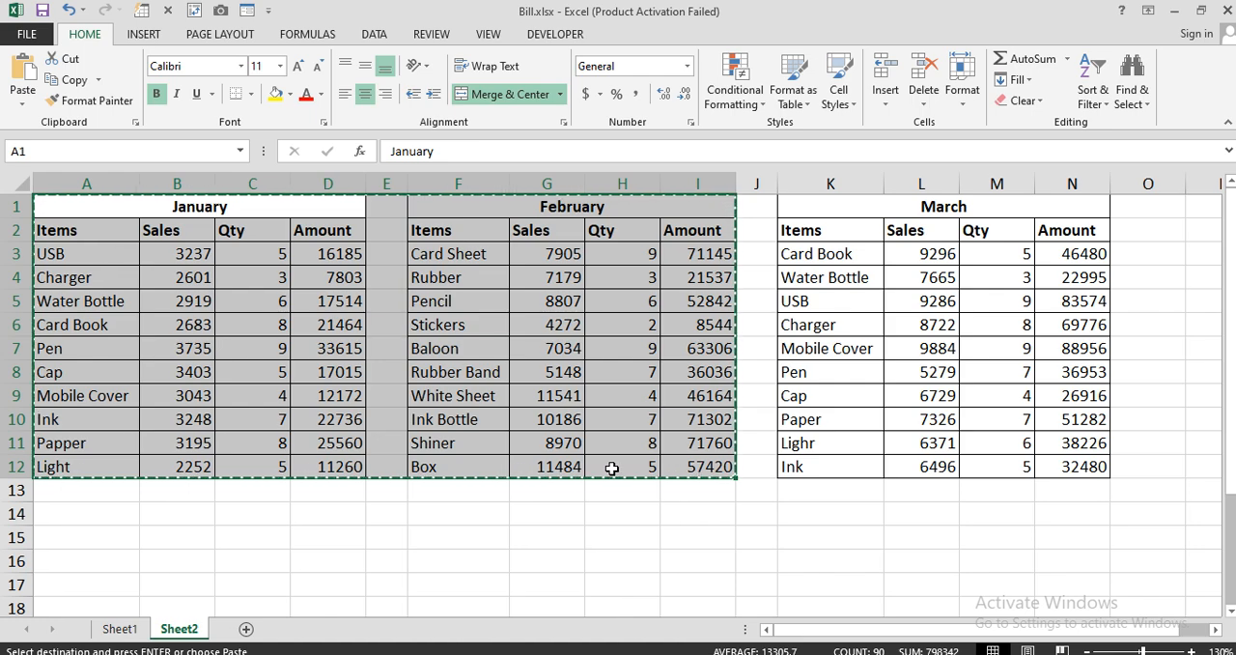
pyautogui.hotkey('alt', 'Tab')
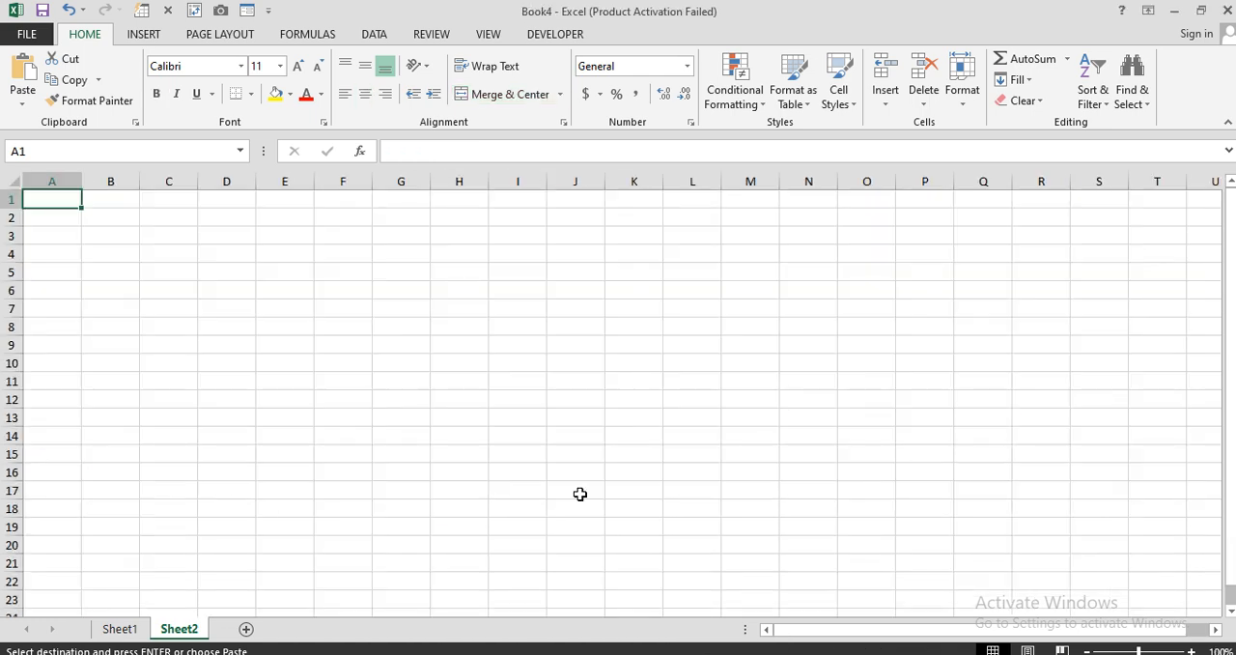
pyautogui.hotkey('ctrl', 'v')
# Widen columns A and F to fit the item names and narrow the empty column E between the two tables.
pyautogui.moveTo(82, 182); pyautogui.dragTo(101, 182)
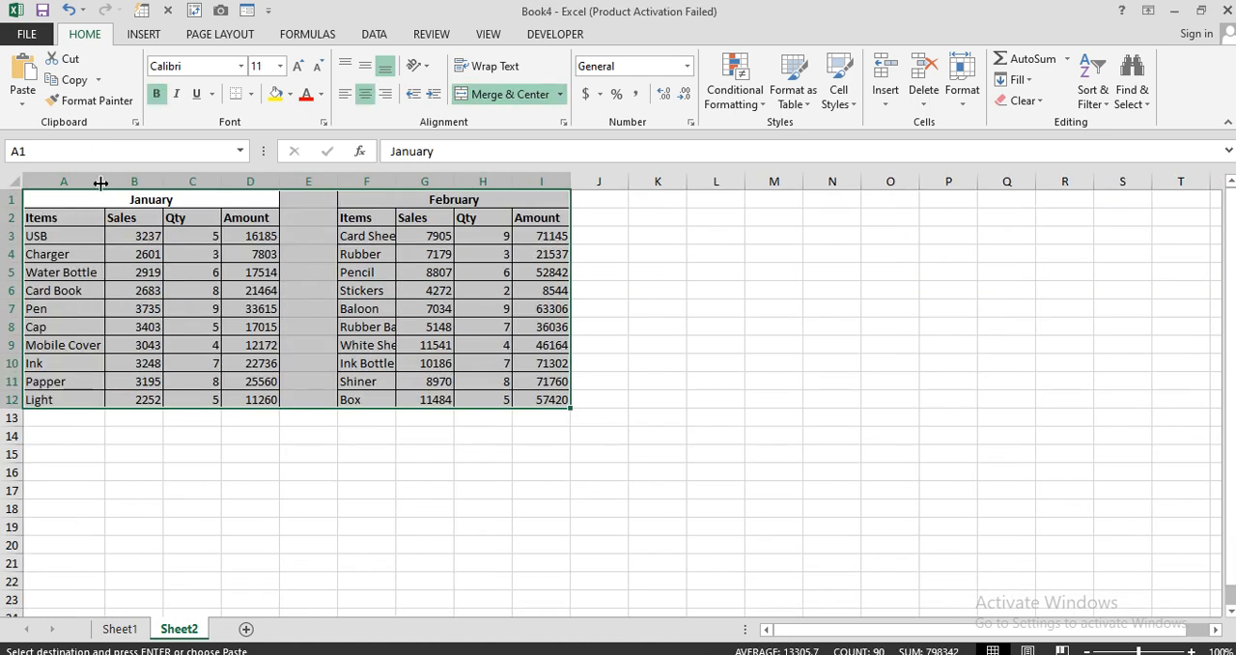
pyautogui.moveTo(396, 181); pyautogui.dragTo(416, 181)
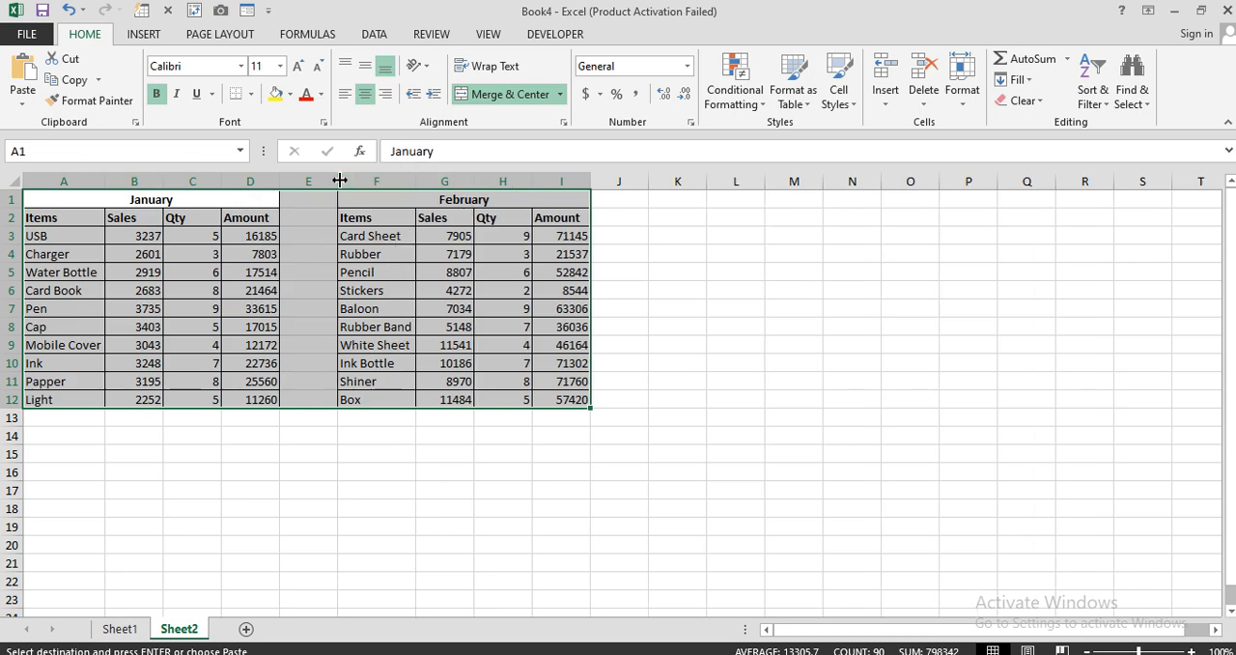
pyautogui.moveTo(338, 181); pyautogui.dragTo(299, 183)
pyautogui.scroll(1, 296, 260)
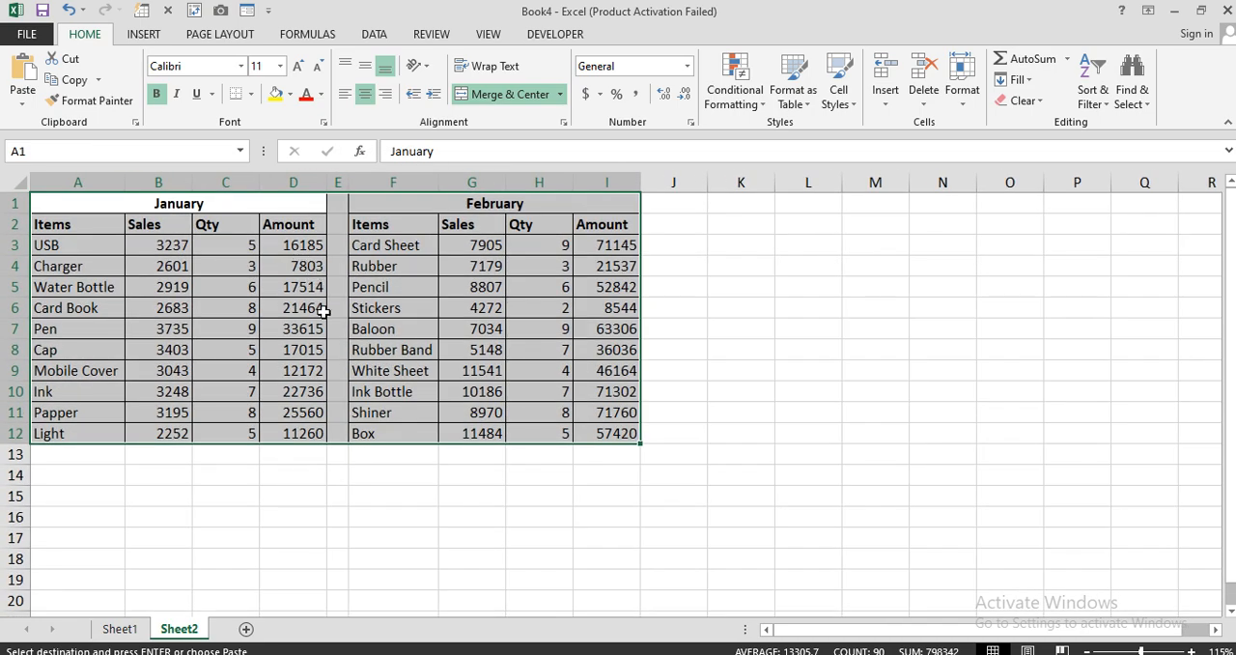
pyautogui.scroll(2, 323, 309)
pyautogui.click(337, 355)
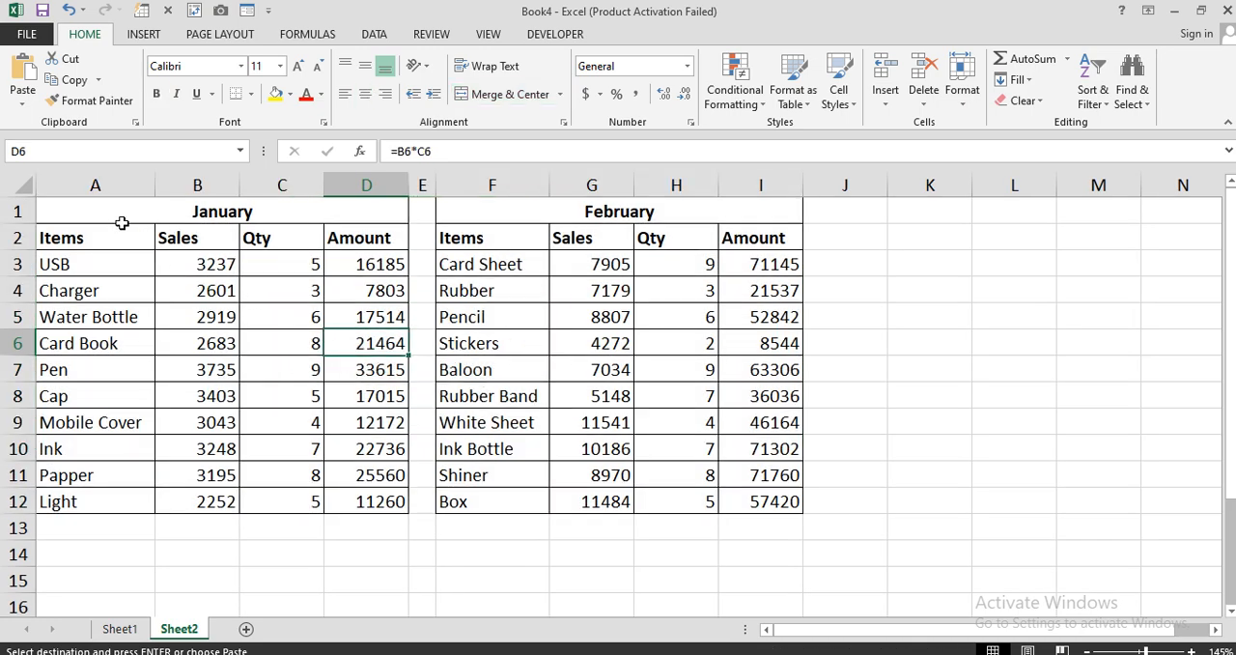
pyautogui.moveTo(112, 211); pyautogui.dragTo(206, 502)
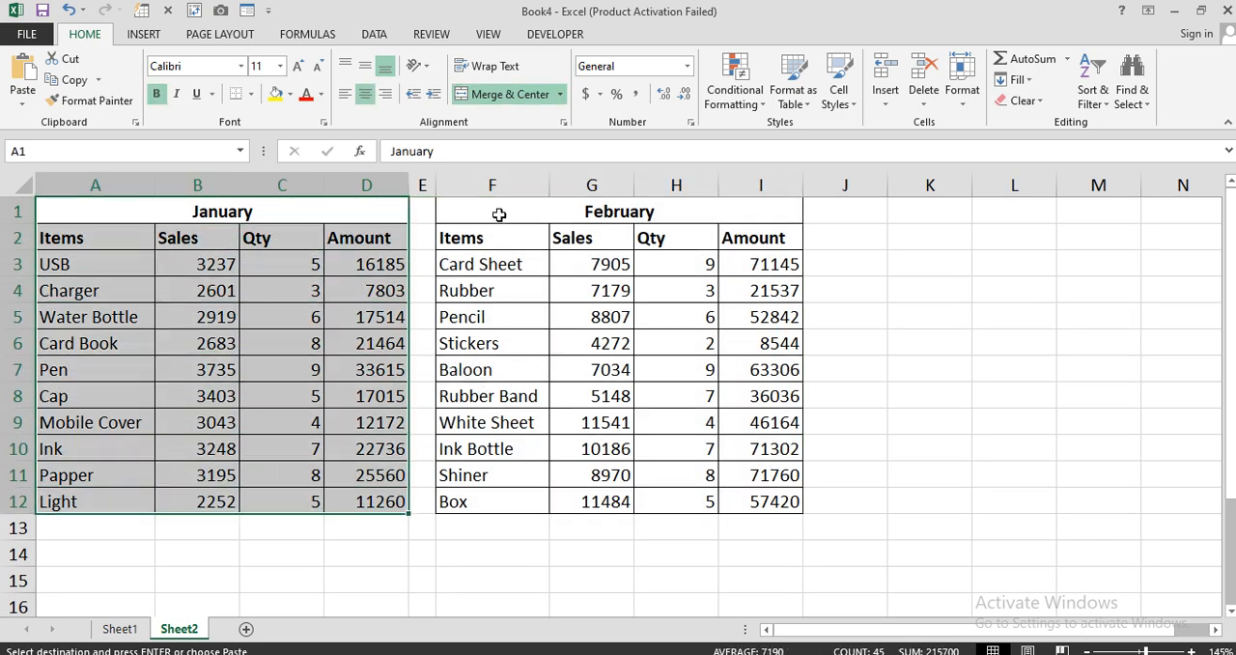
pyautogui.moveTo(498, 214); pyautogui.dragTo(541, 501)
pyautogui.click(440, 600)
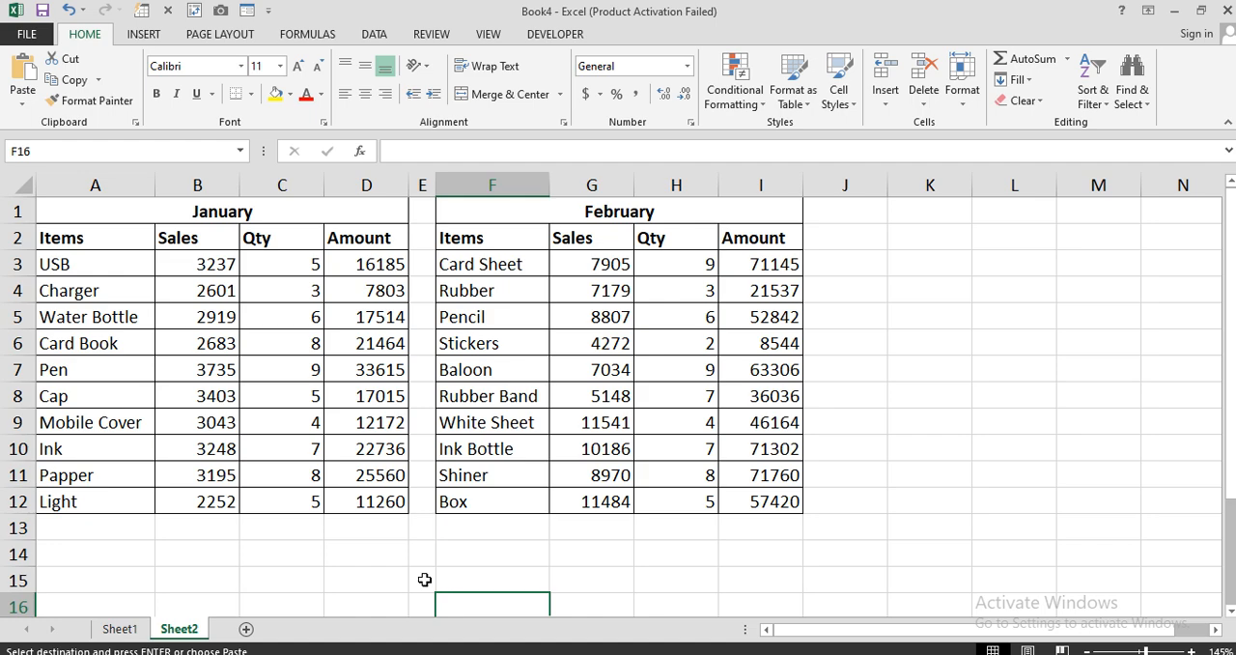
# On Sheet1, merge and center A1:E6 and enter the title "Invoice".
pyautogui.click(132, 631)
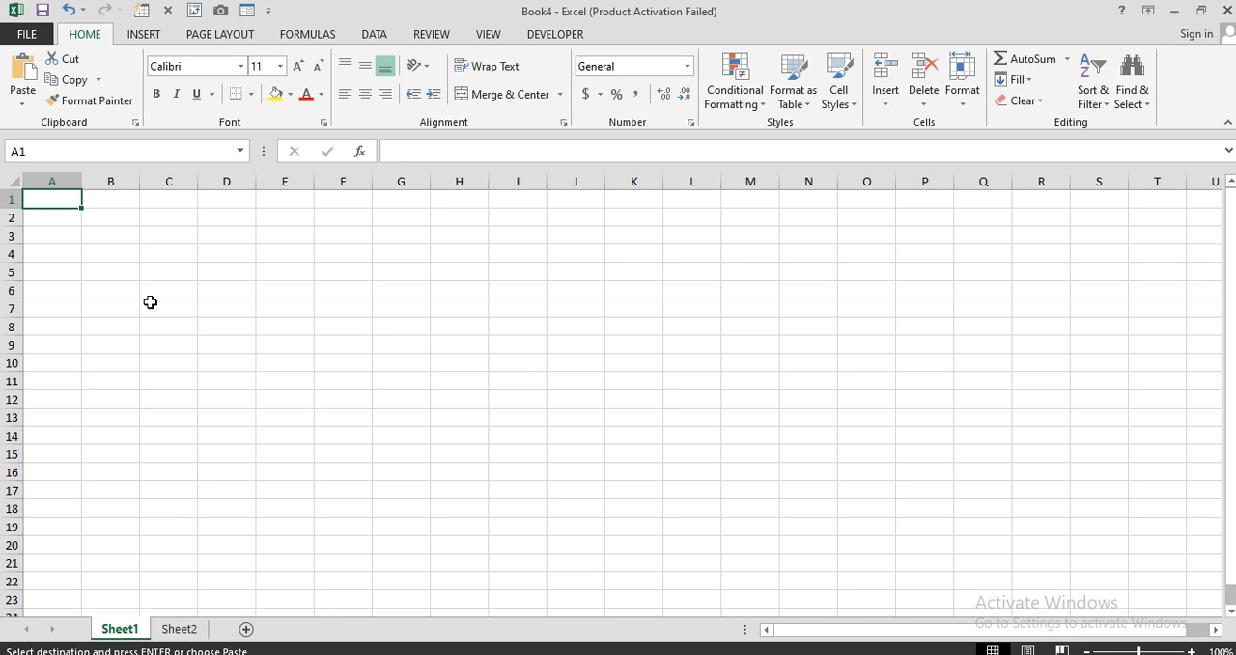
pyautogui.moveTo(55, 199); pyautogui.dragTo(286, 285)
pyautogui.click(488, 93)
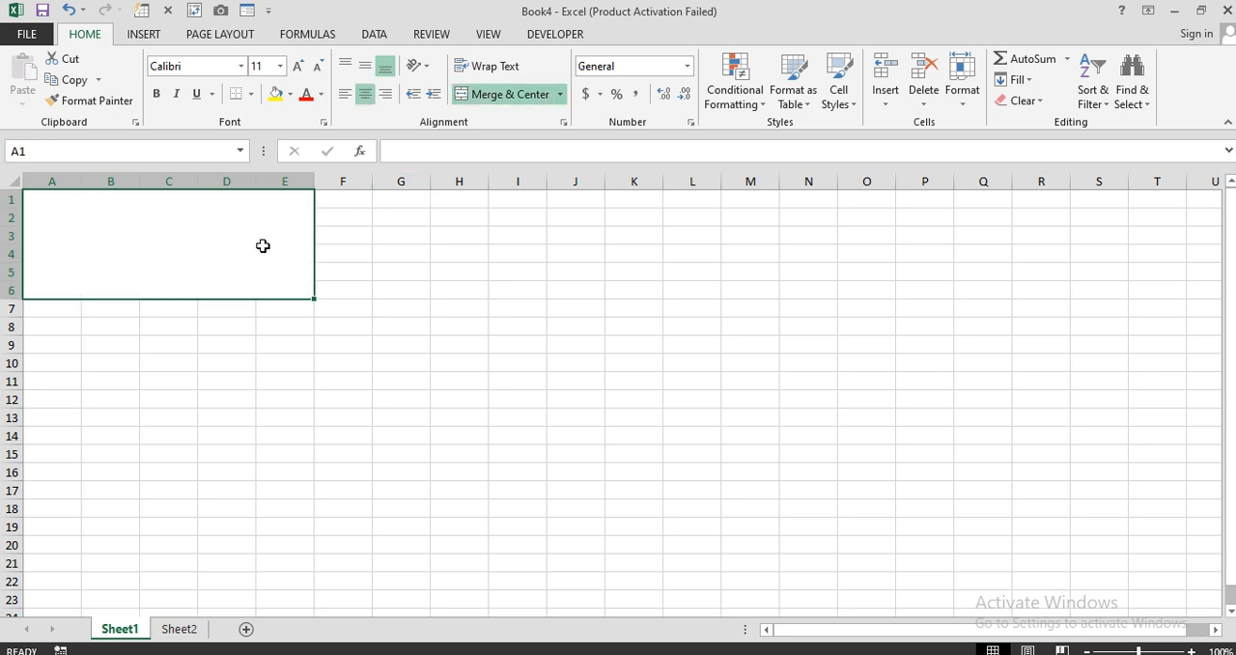
pyautogui.write('Invoice')
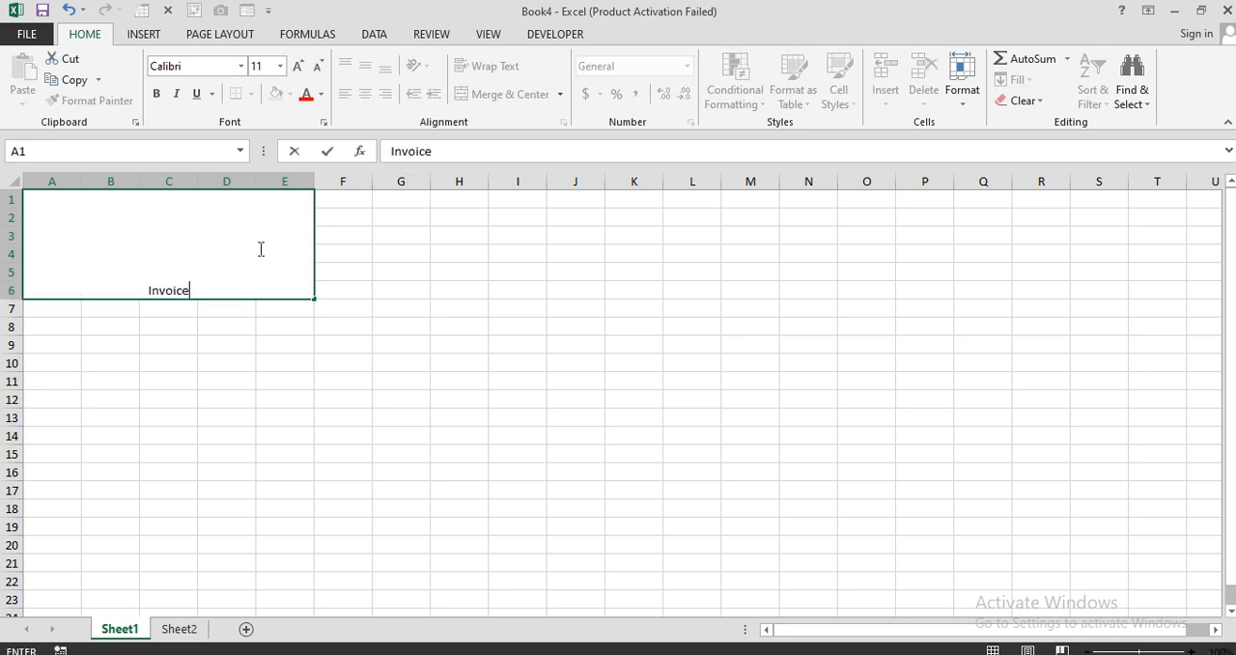
pyautogui.press('Return')
# Format the Invoice title with middle vertical alignment, font size 72 and bold.
pyautogui.click(259, 249)
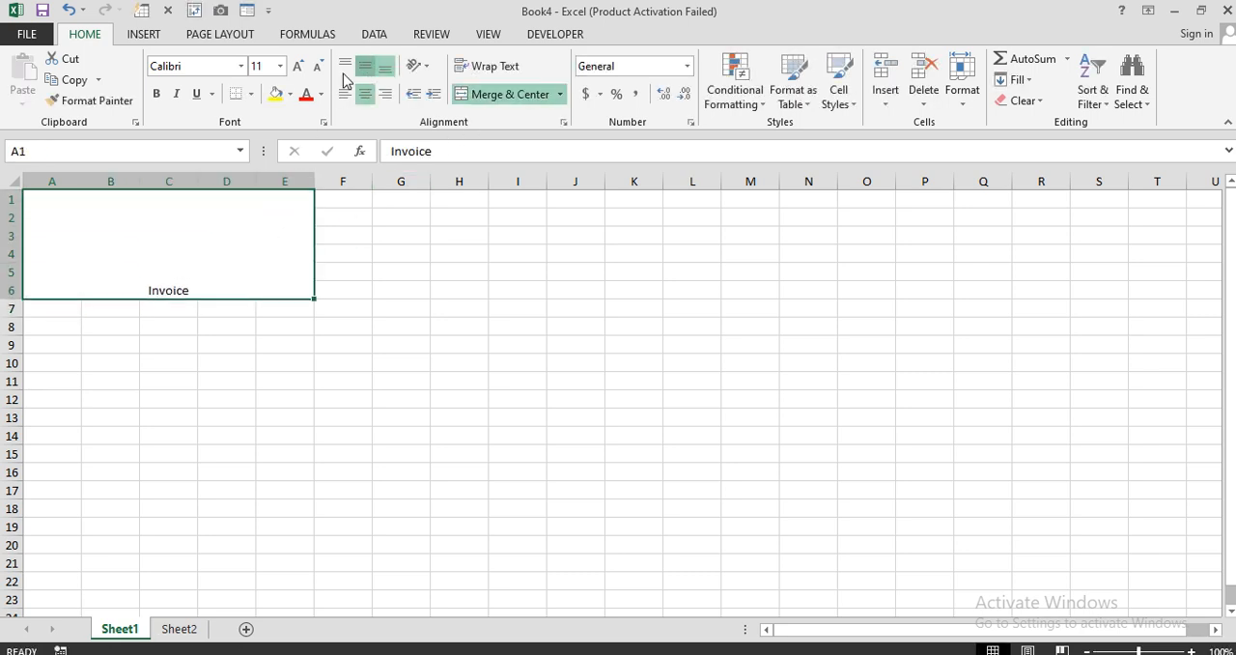
pyautogui.click(365, 66)
pyautogui.click(299, 66)
pyautogui.click(300, 66)
pyautogui.click(299, 65)
pyautogui.click(299, 66)
pyautogui.click(299, 66)
pyautogui.click(299, 66)
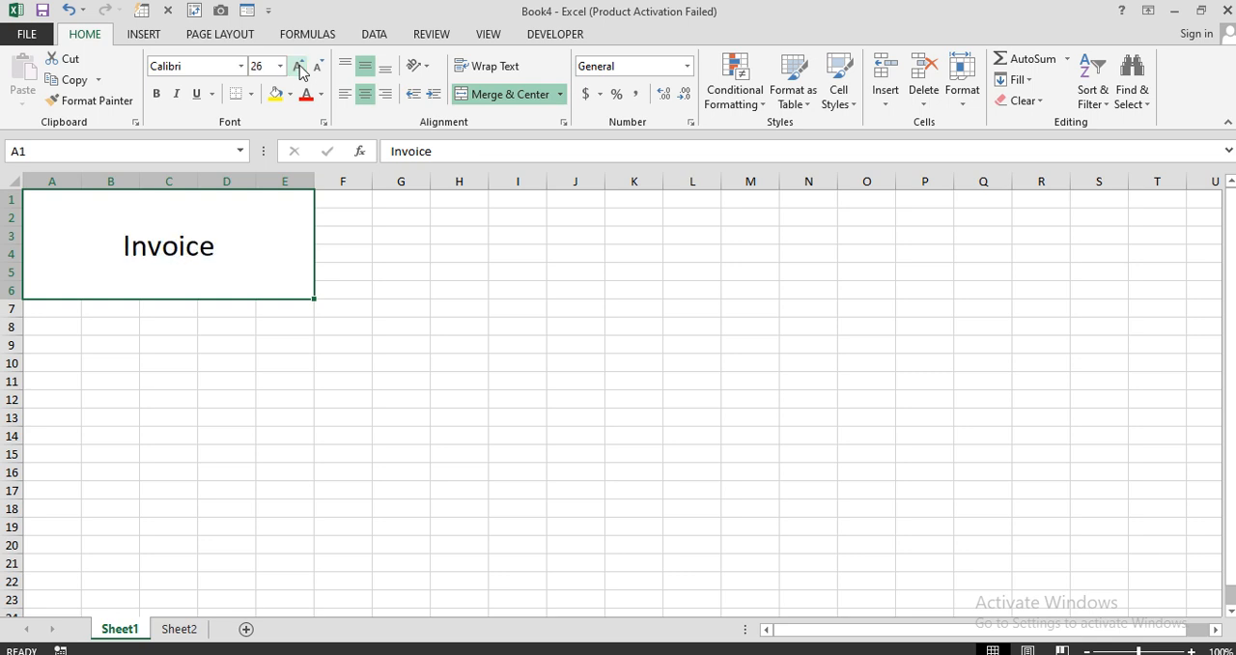
pyautogui.click(299, 66)
pyautogui.click(299, 66)
pyautogui.click(299, 65)
pyautogui.click(299, 66)
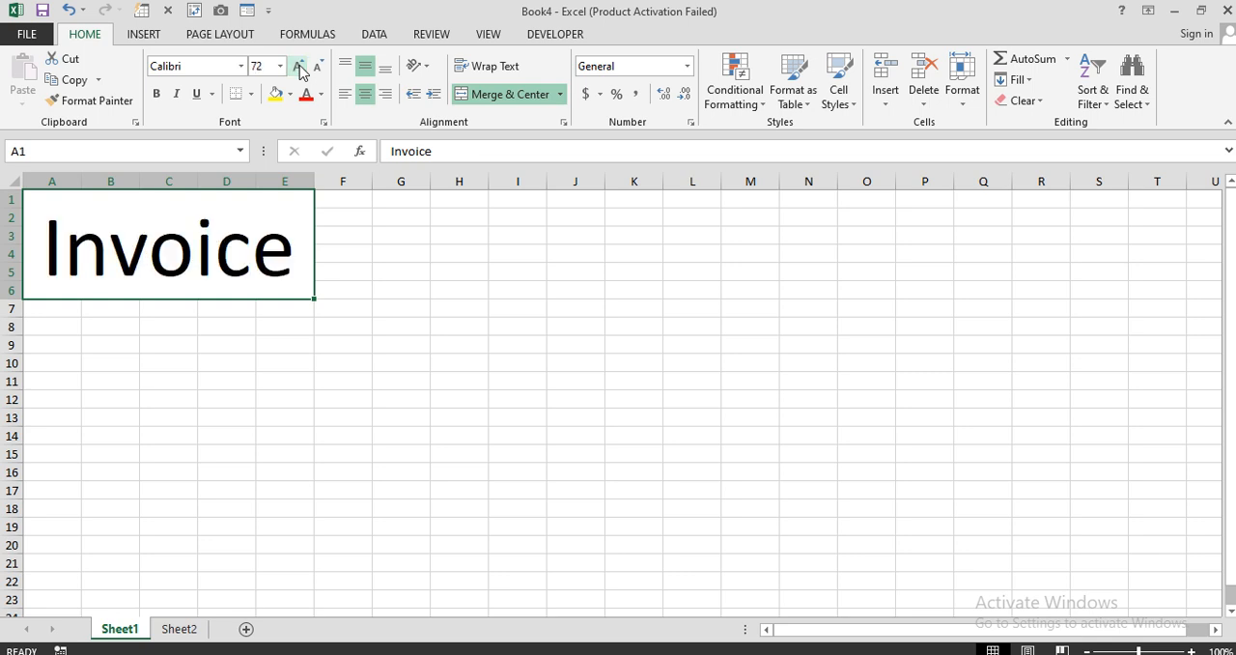
pyautogui.click(157, 94)
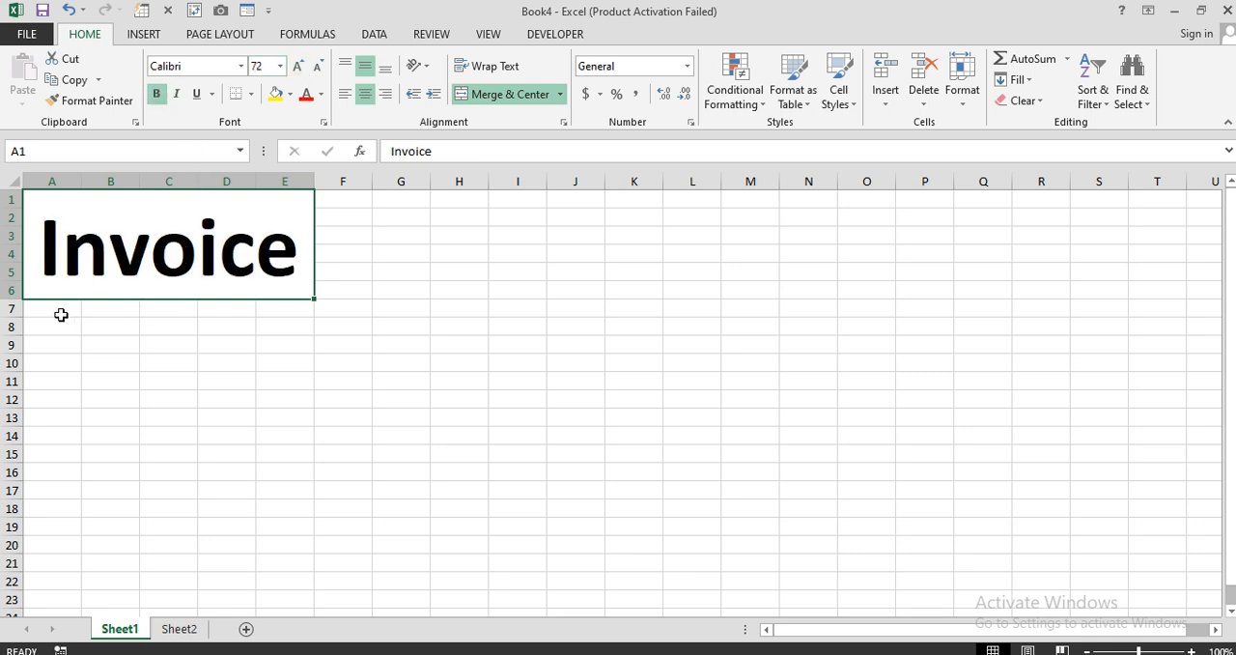
# Merge and center A7:E9 below the title and enter "Private Limited" as the subtitle.
pyautogui.moveTo(61, 315); pyautogui.dragTo(280, 348)
pyautogui.click(500, 93)
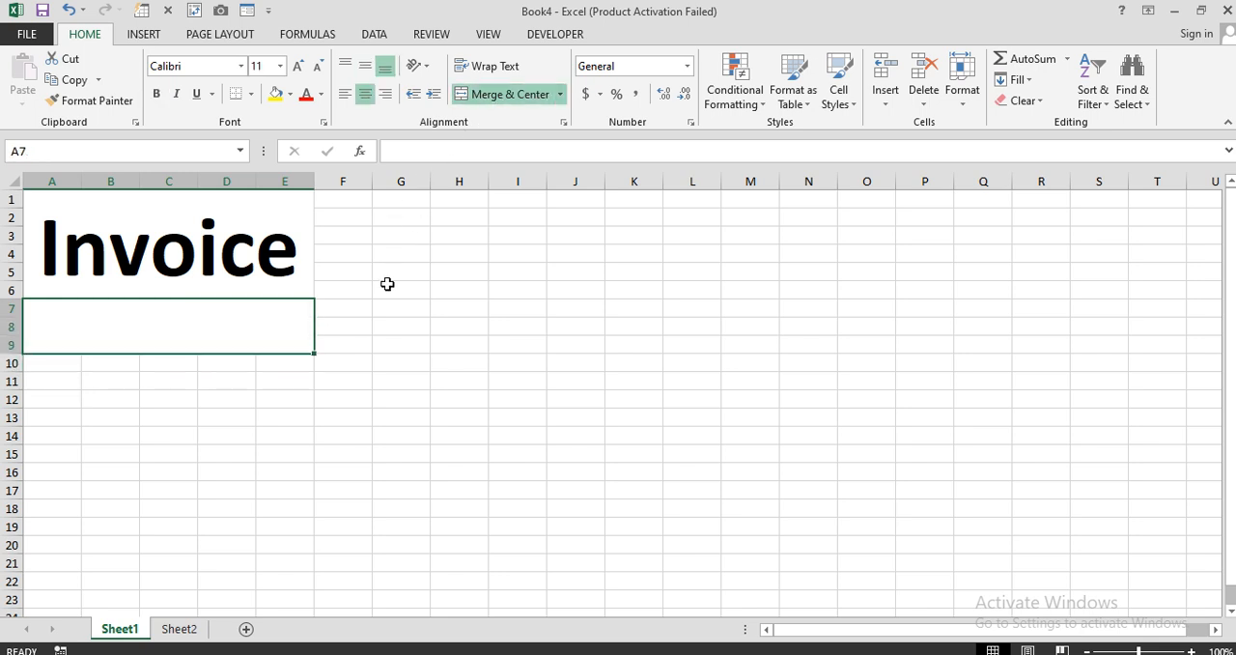
pyautogui.write('Priv')
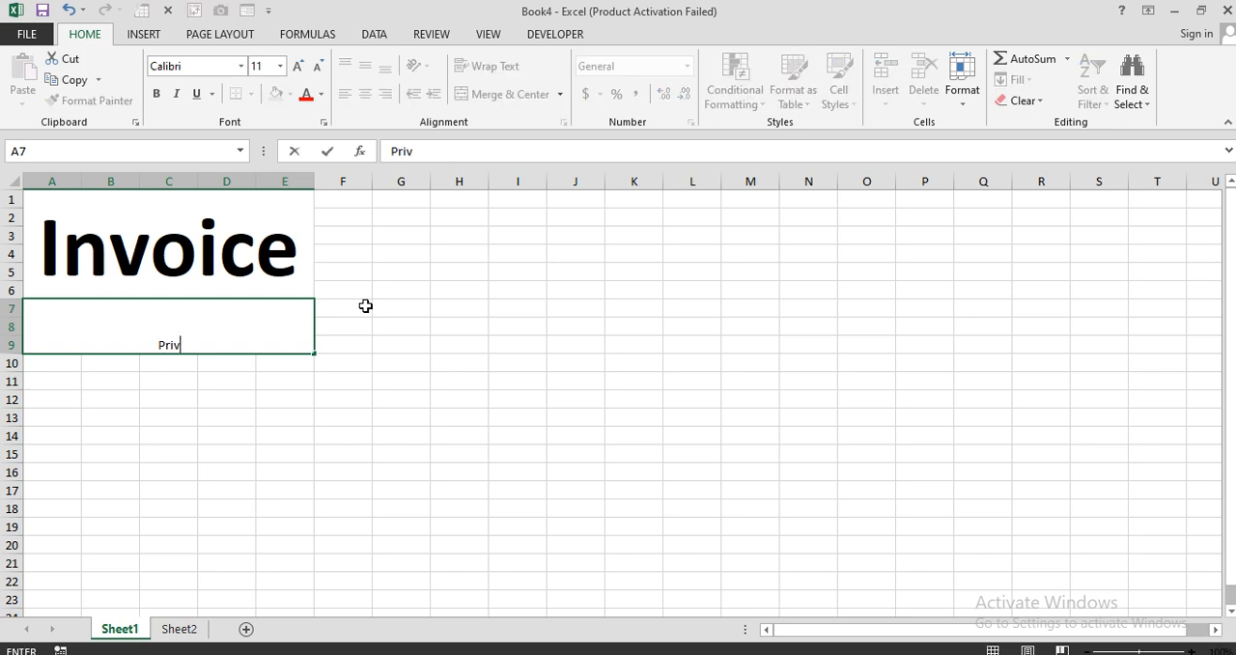
pyautogui.write('ate Limited')
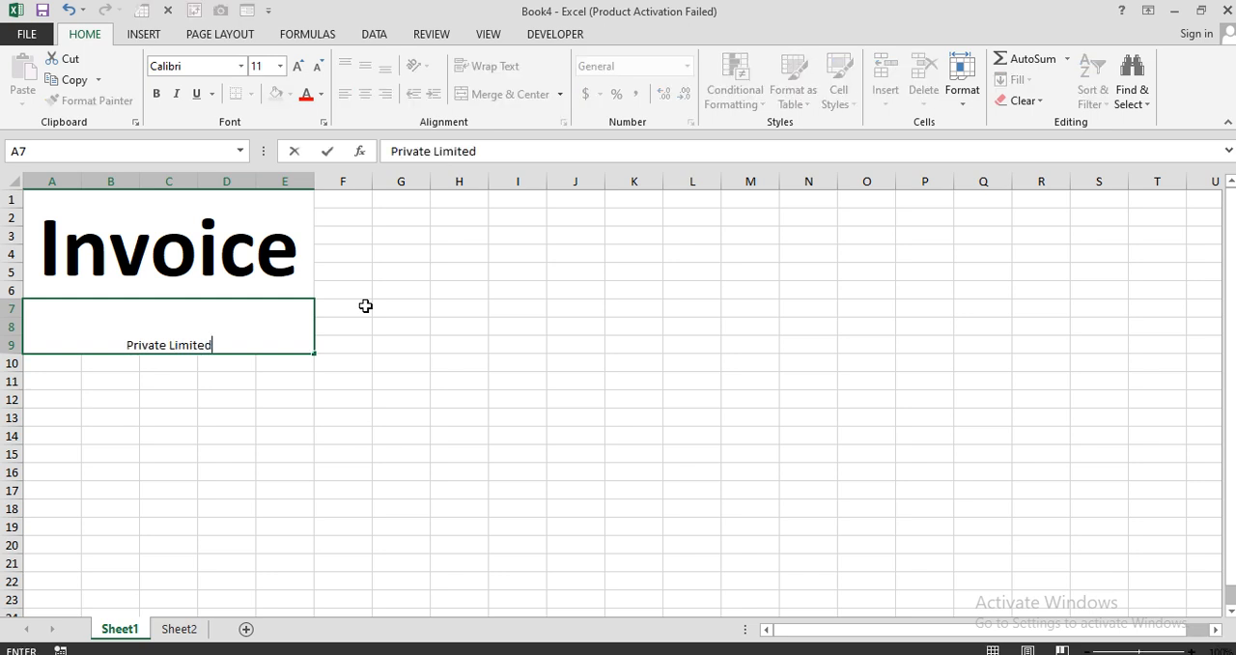
pyautogui.press('Return')
pyautogui.click(267, 306)
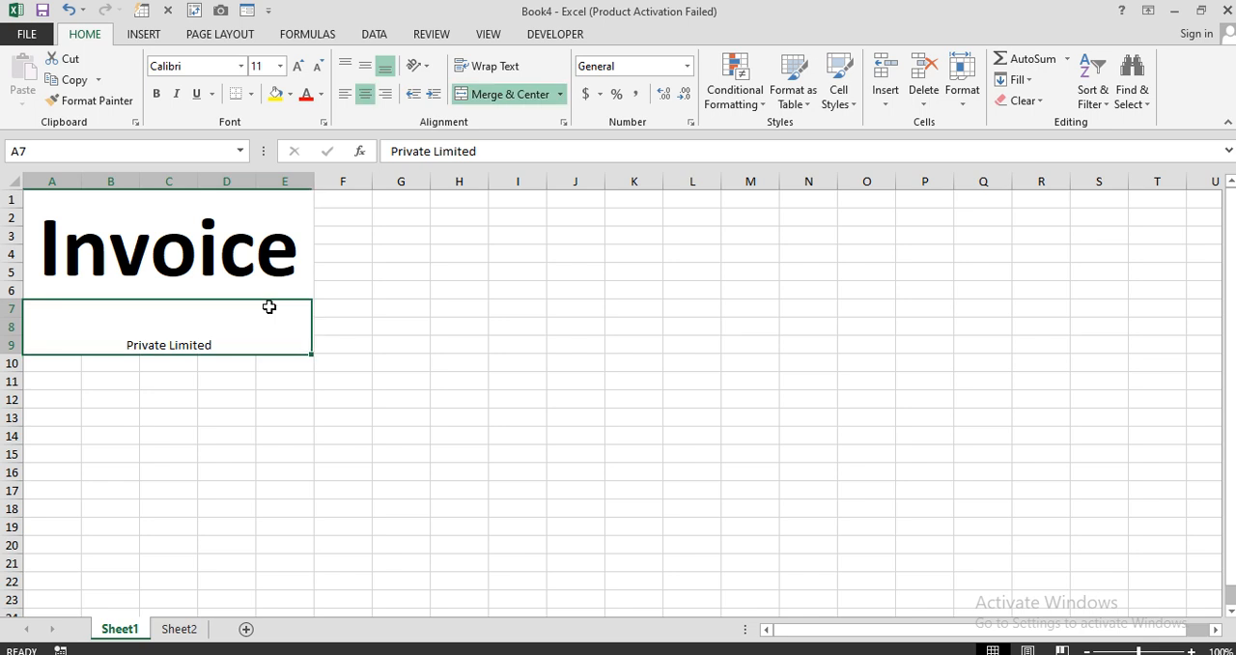
# Format the Private Limited subtitle with middle vertical alignment, bold and font size 24.
pyautogui.click(371, 67)
pyautogui.click(384, 66)
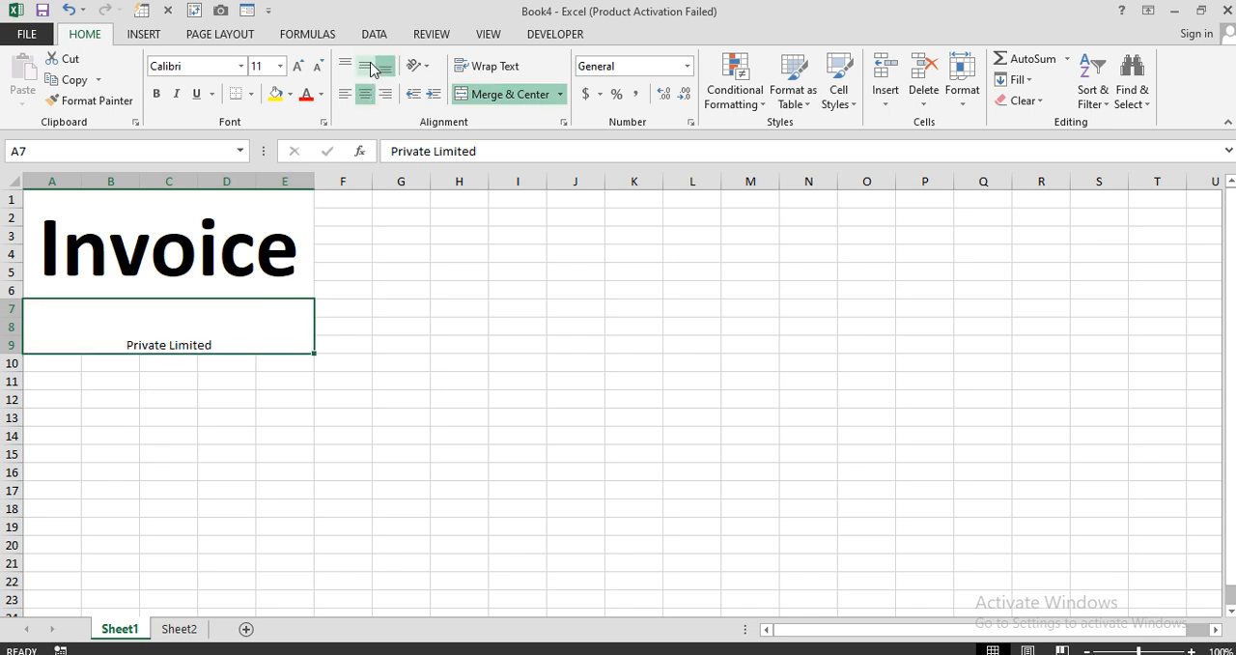
pyautogui.click(155, 94)
pyautogui.click(299, 66)
pyautogui.click(298, 66)
pyautogui.click(298, 65)
pyautogui.click(298, 66)
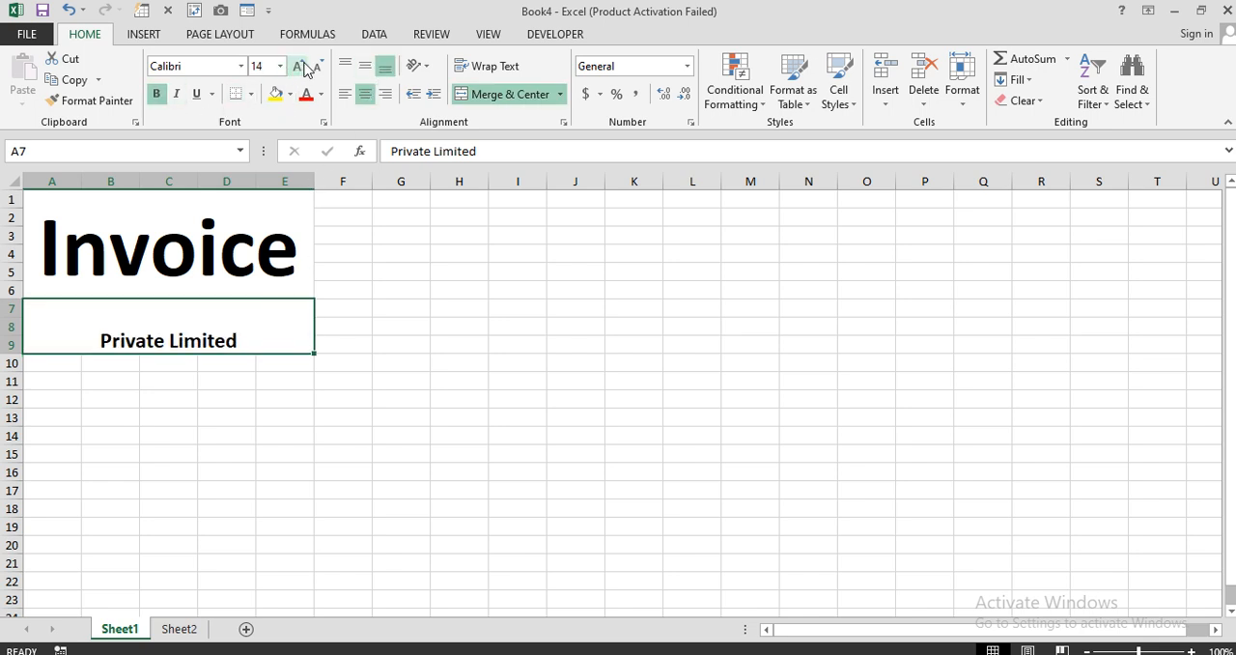
pyautogui.click(365, 66)
pyautogui.click(299, 66)
pyautogui.click(298, 65)
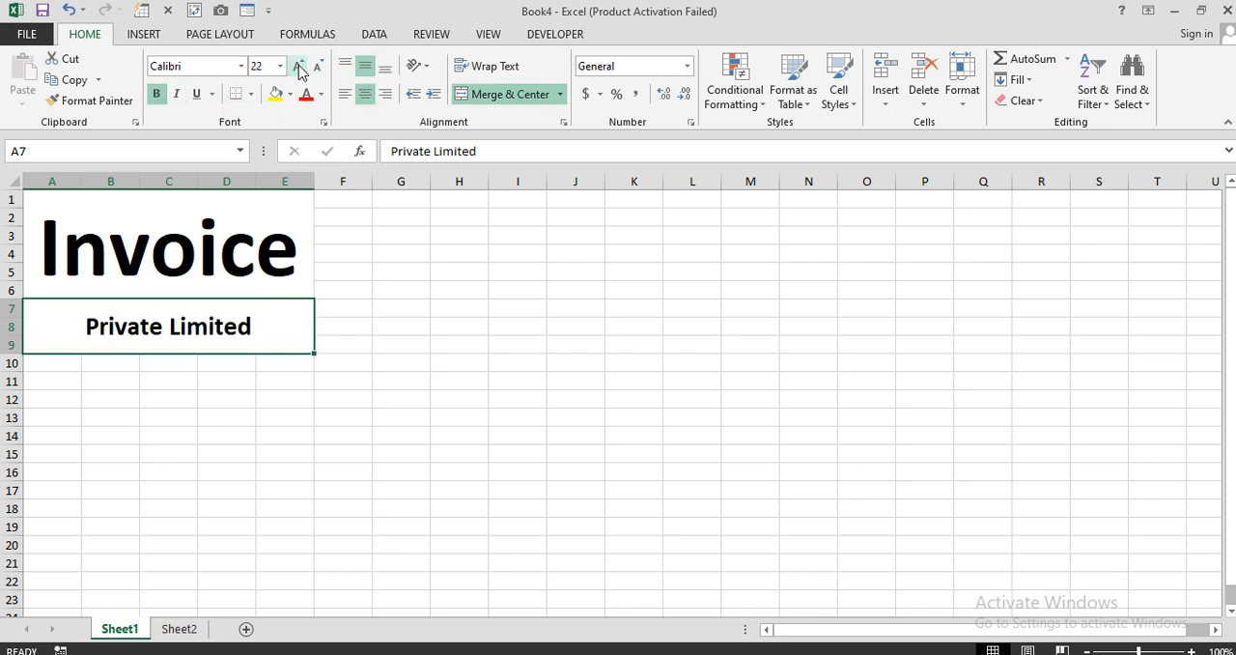
pyautogui.click(298, 65)
pyautogui.click(205, 381)
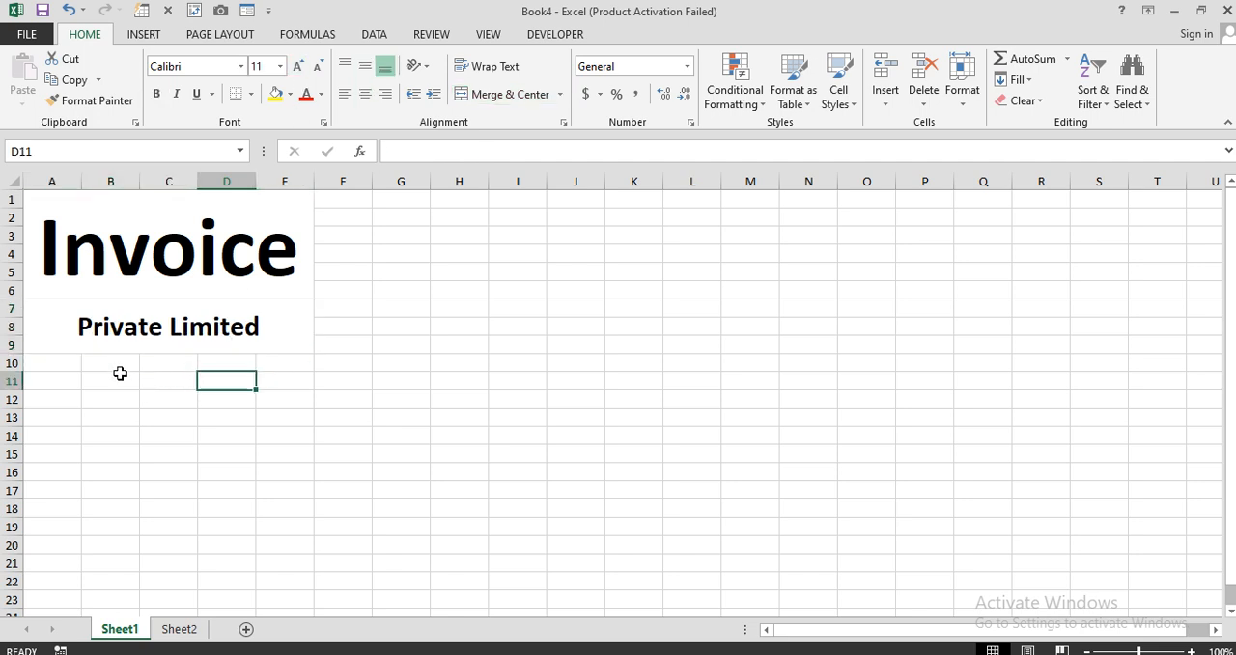
# Enter the label "Month" in B10 and apply all borders to B10:C10.
pyautogui.click(106, 365)
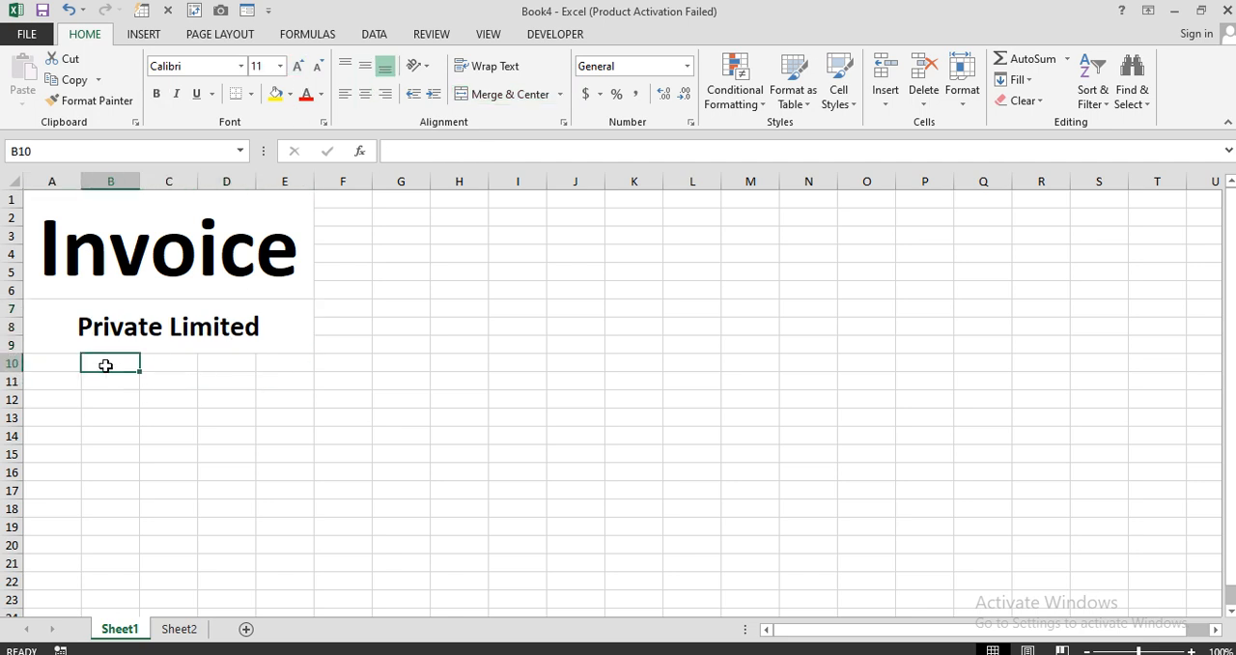
pyautogui.write('M')
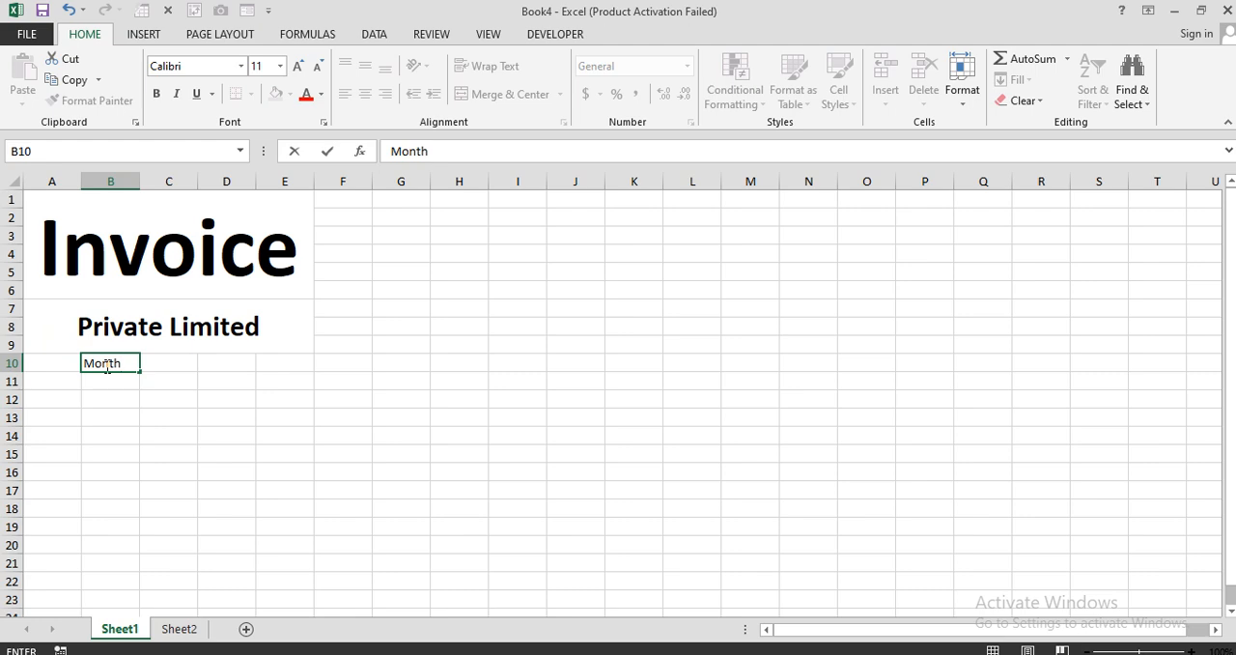
pyautogui.write('onth')
pyautogui.press('Tab')
pyautogui.moveTo(109, 364); pyautogui.dragTo(158, 364)
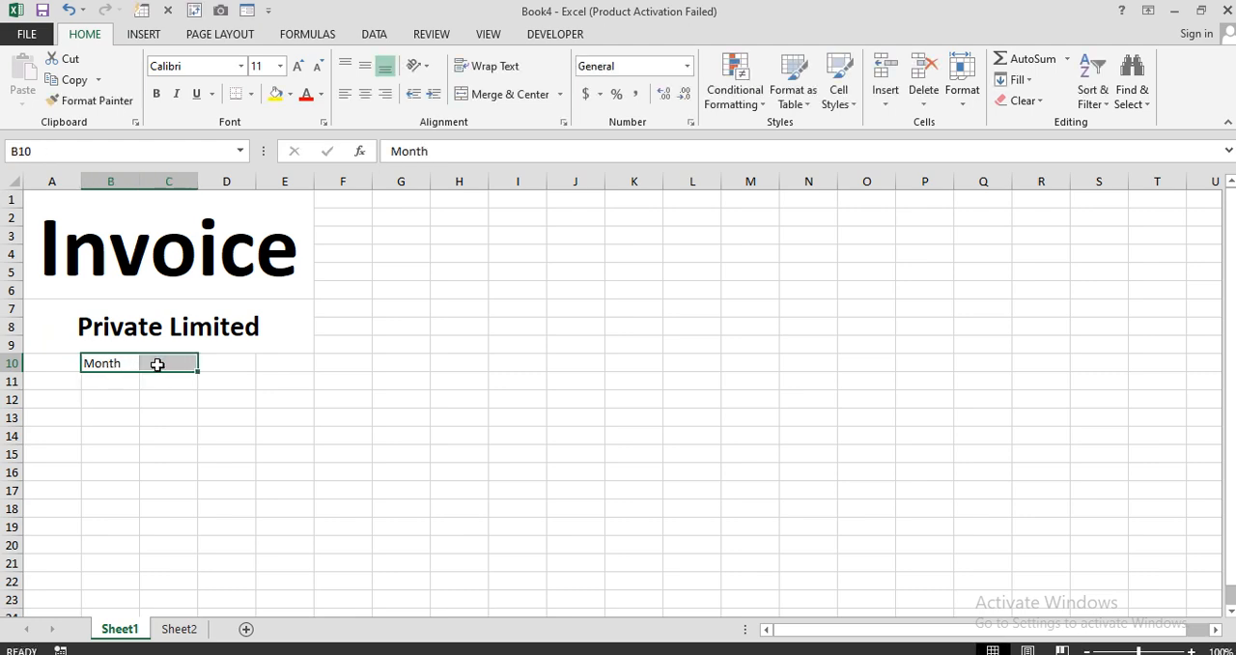
pyautogui.click(251, 94)
pyautogui.click(270, 247)
# Increase the height of row 10 and make B10:C10 bold, centered horizontally and middle aligned.
pyautogui.moveTo(17, 371); pyautogui.dragTo(10, 392)
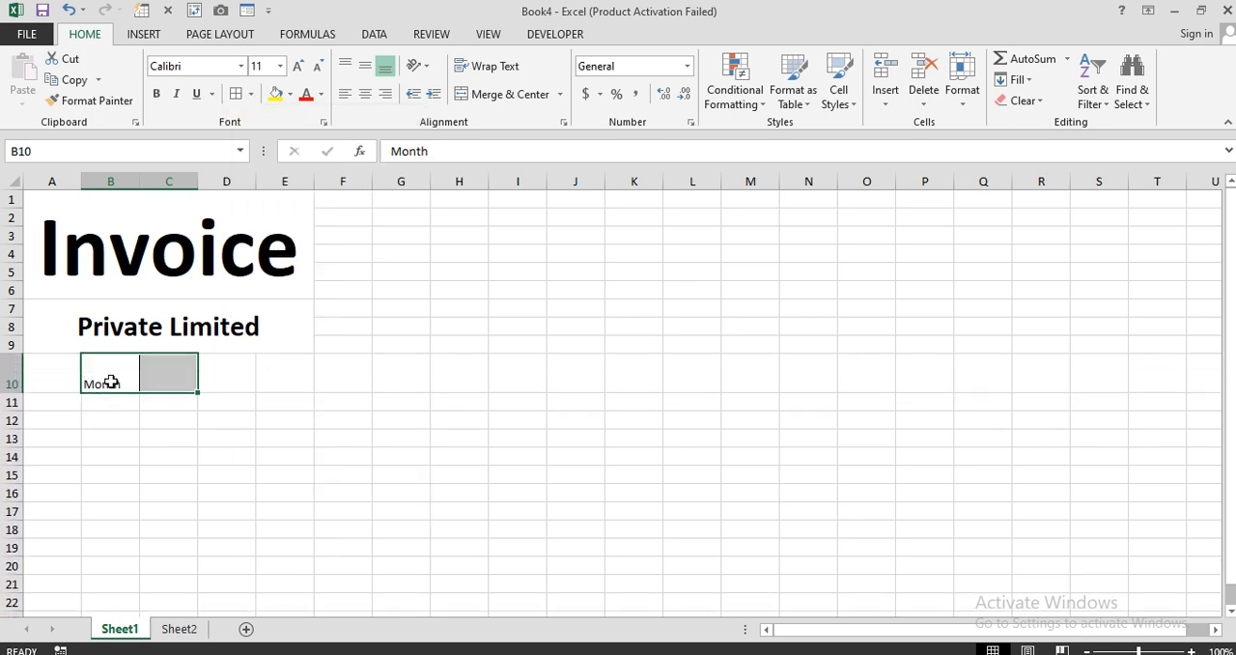
pyautogui.click(369, 93)
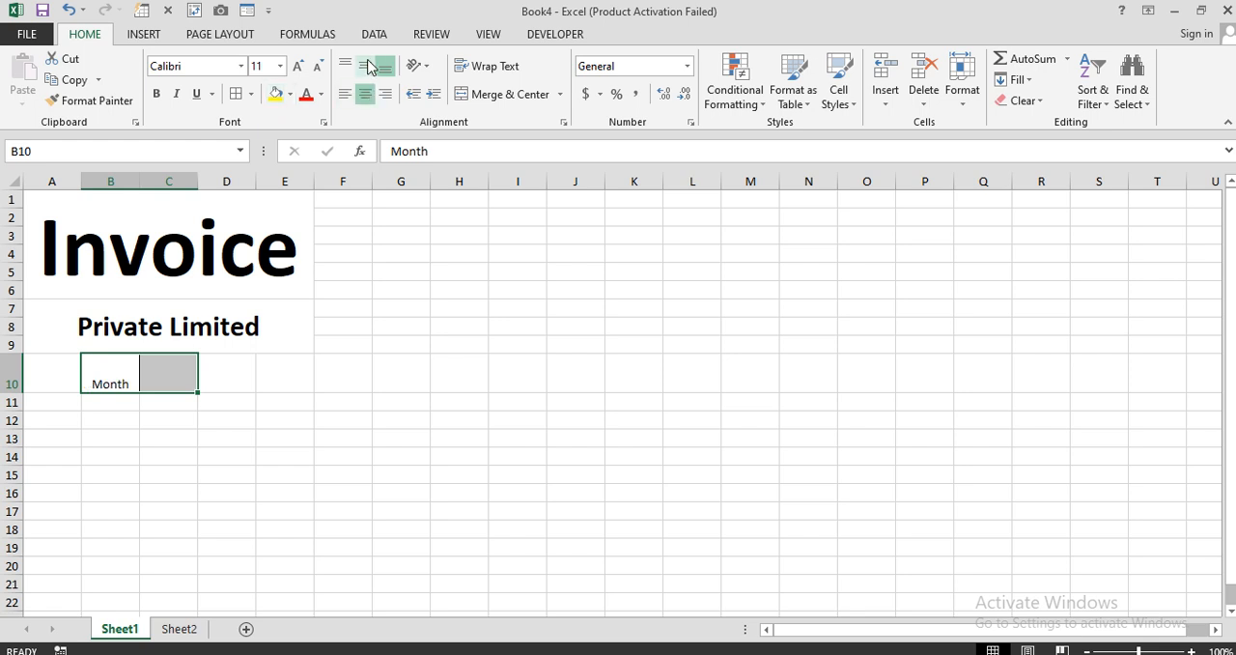
pyautogui.click(365, 65)
pyautogui.click(156, 93)
pyautogui.click(157, 428)
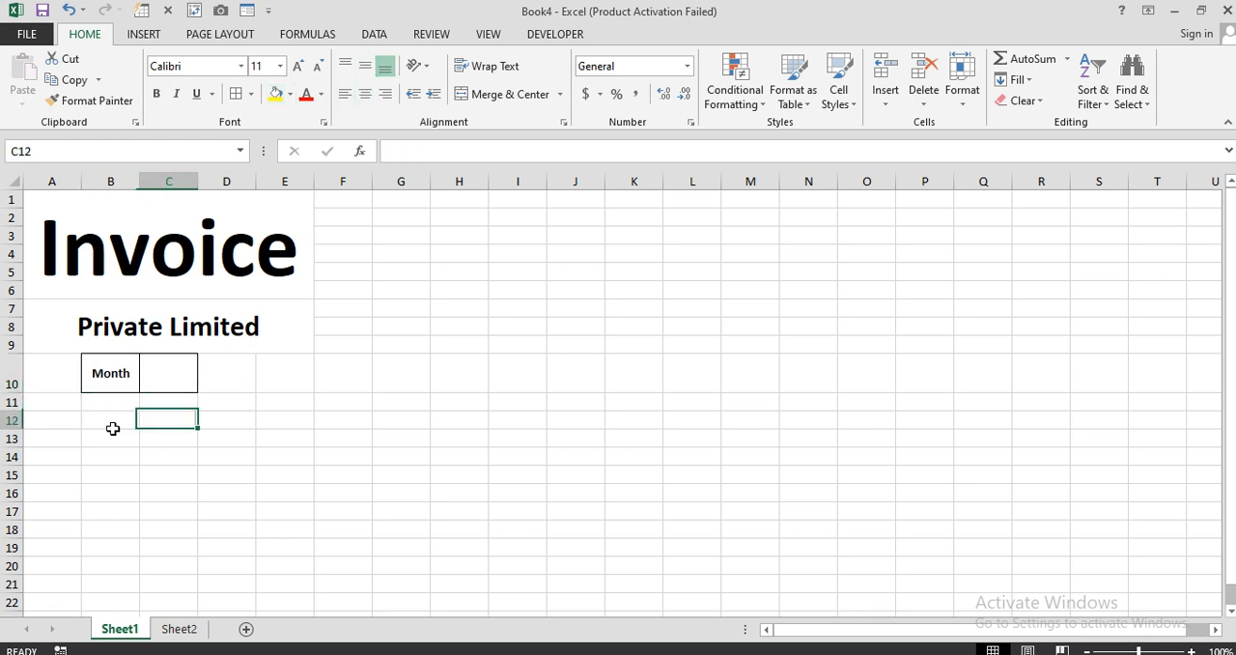
# Enter the table headers Sr #, Descriptions, Cost, Qty and Amount in A11:E11.
pyautogui.click(47, 405)
pyautogui.write('Sr #')
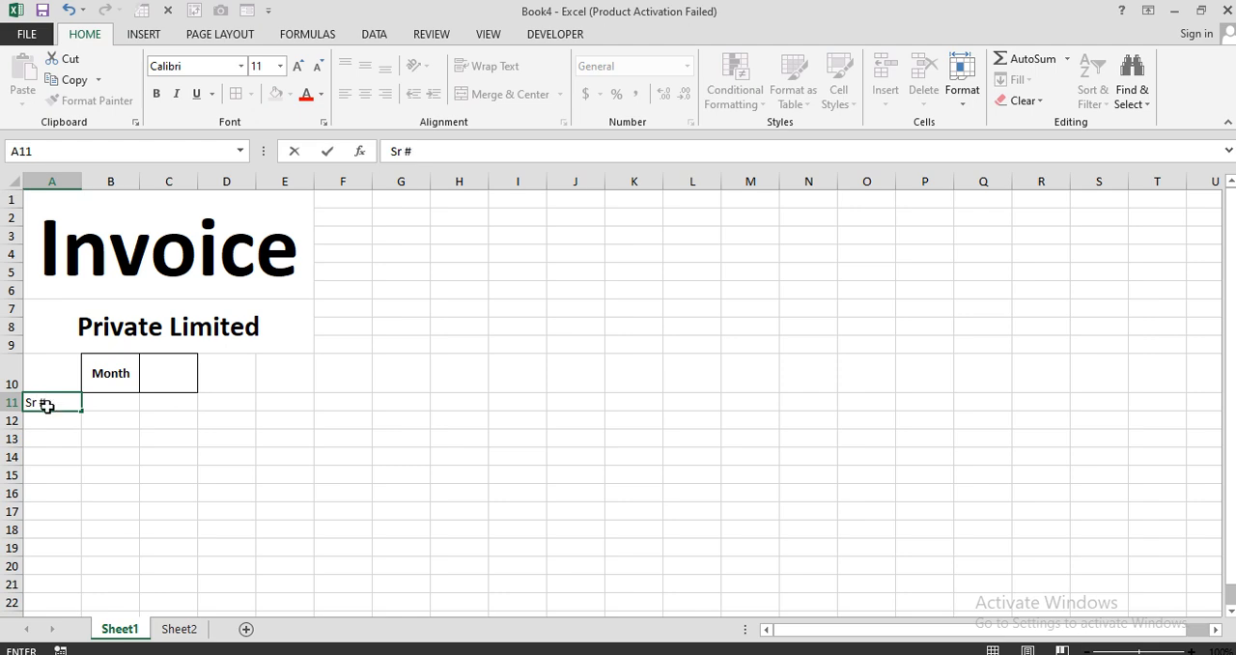
pyautogui.press('Tab')
pyautogui.write('De')
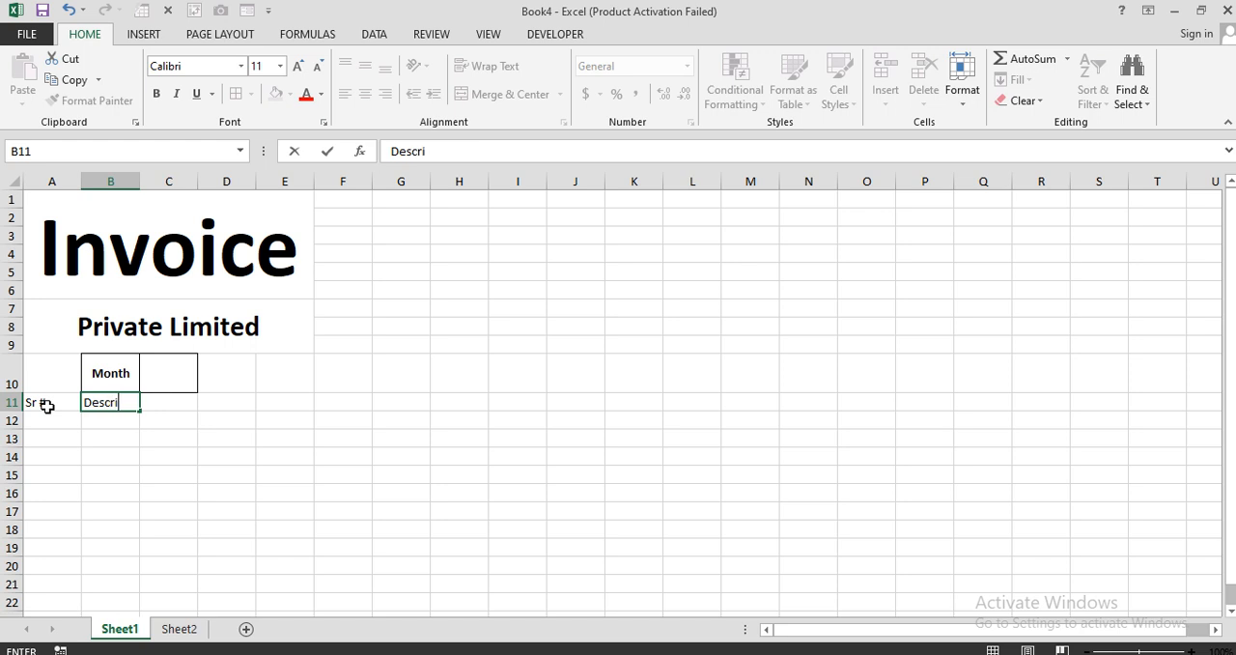
pyautogui.write('scriptions')
pyautogui.press('Tab')
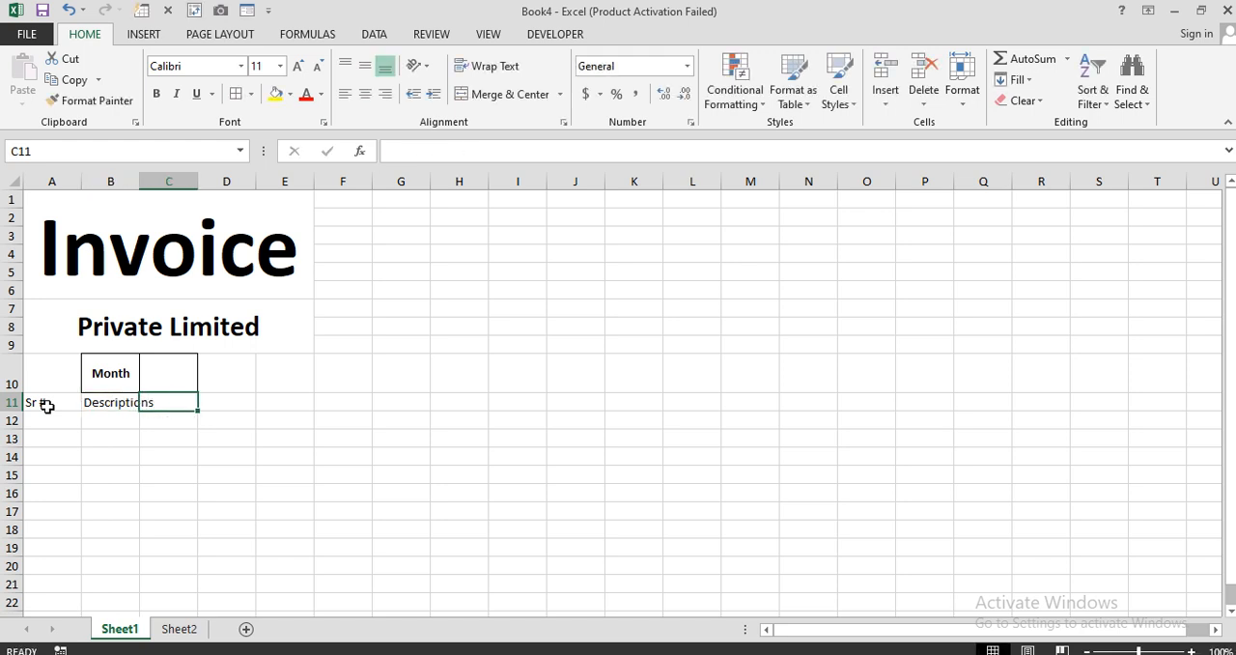
pyautogui.write('Cost')
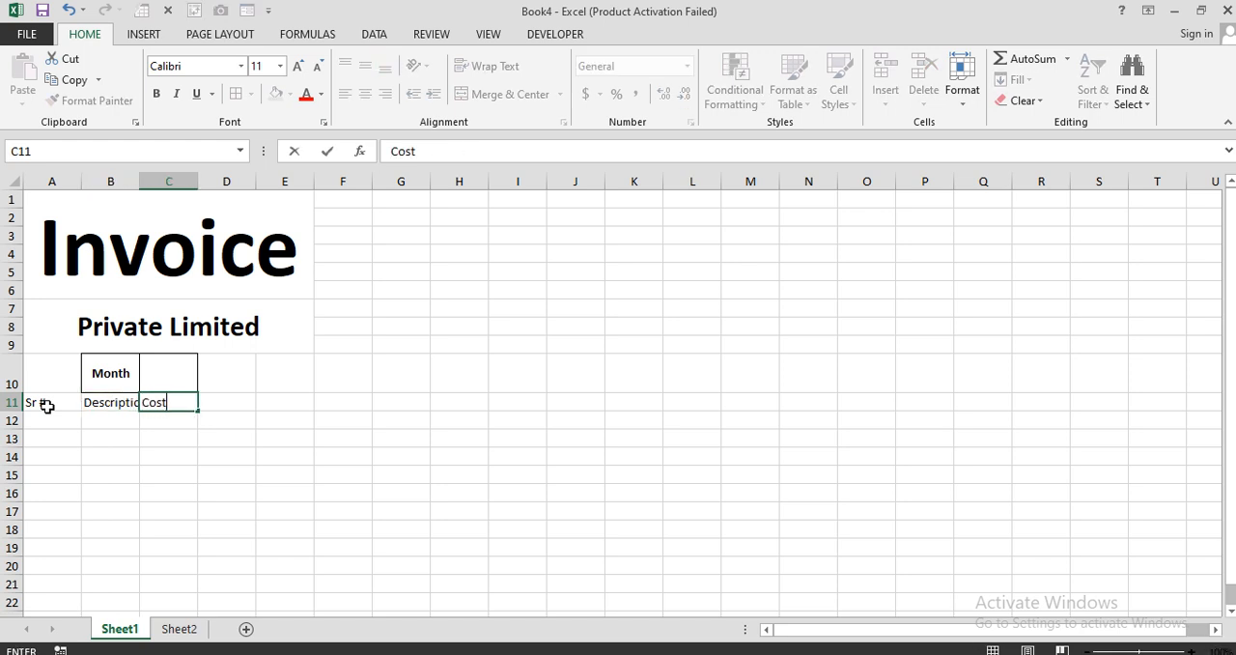
pyautogui.press('Tab')
pyautogui.write('Qty')
pyautogui.press('Tab')
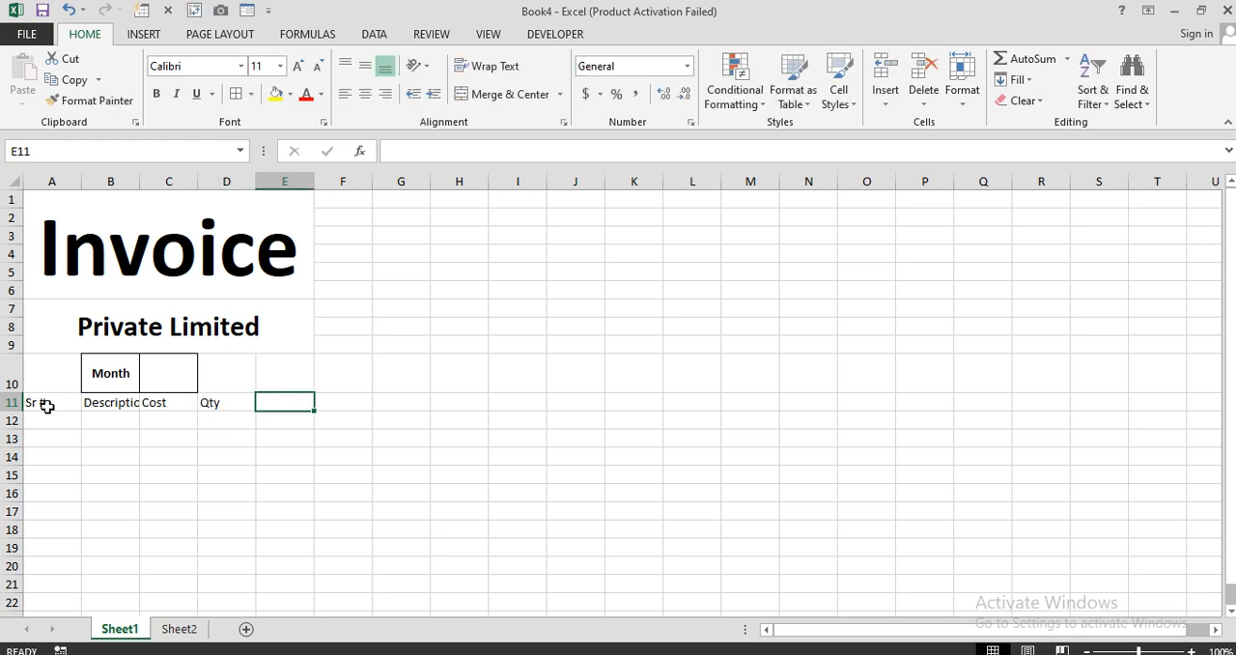
pyautogui.write('Amount')
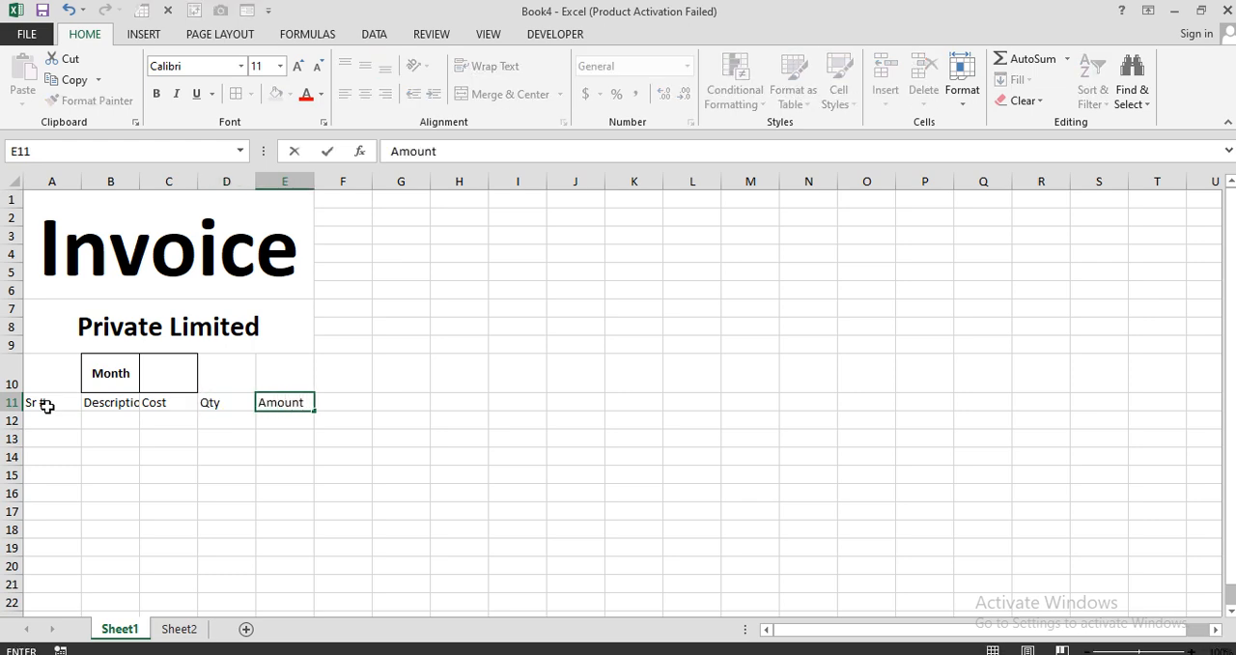
pyautogui.press('Return')
# Widen columns B, C and E, making the Descriptions column the widest.
pyautogui.moveTo(139, 181); pyautogui.dragTo(318, 185)
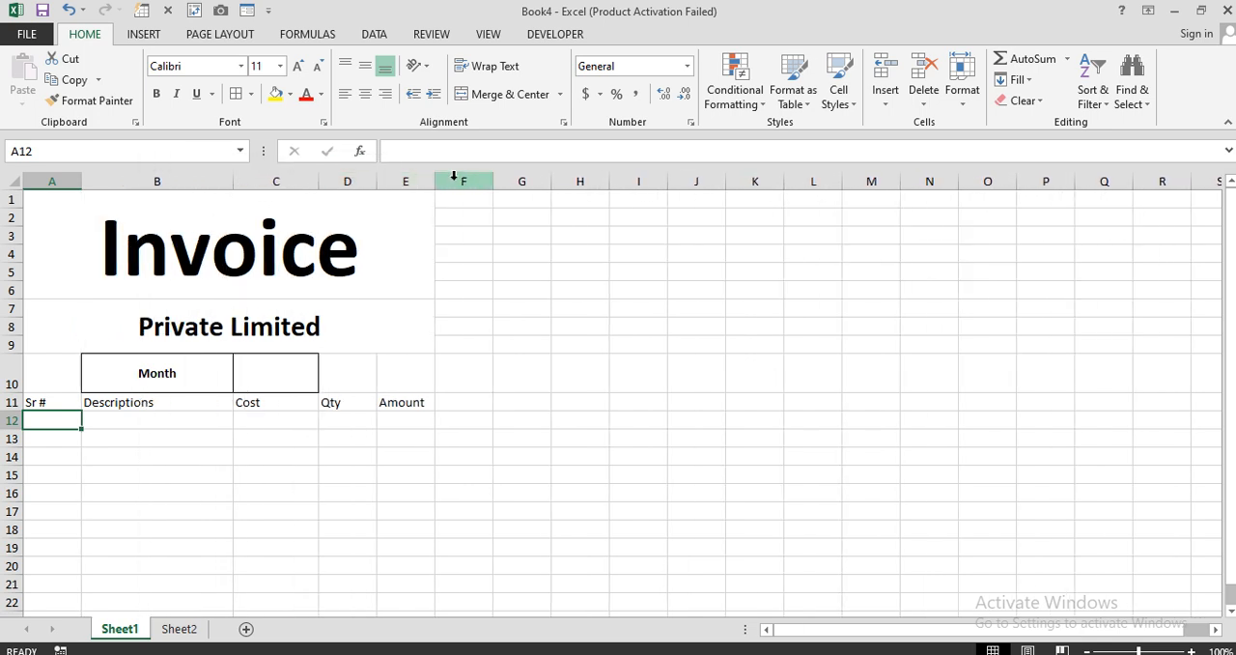
pyautogui.moveTo(434, 183); pyautogui.dragTo(465, 182)
# Set the Invoice title's font size to 80 and the Private Limited subtitle's to 30.
pyautogui.click(318, 239)
pyautogui.click(262, 64)
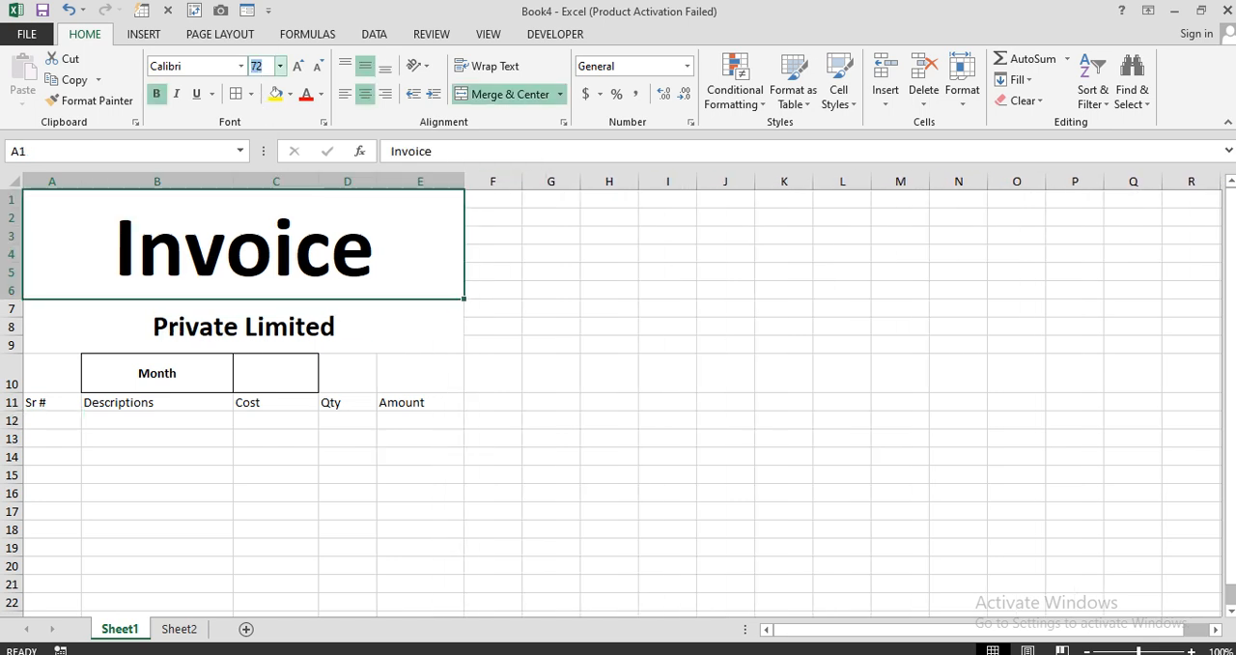
pyautogui.write('80')
pyautogui.press('Return')
pyautogui.click(217, 318)
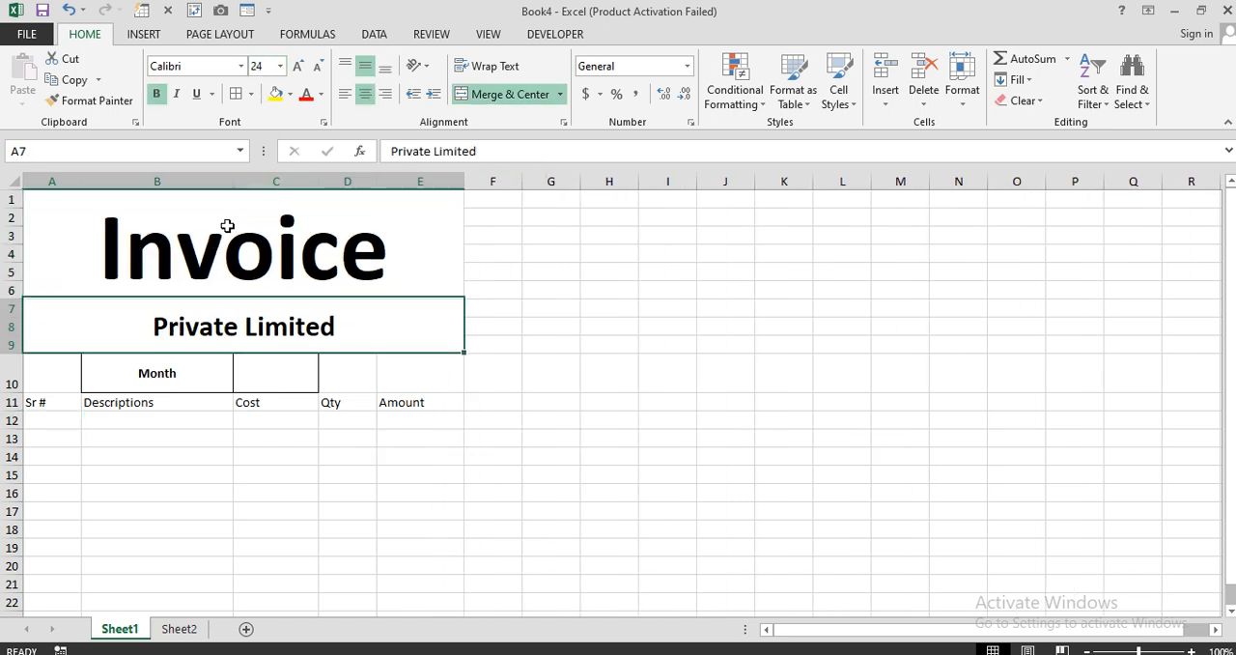
pyautogui.click(262, 64)
pyautogui.write('30')
pyautogui.press('Return')
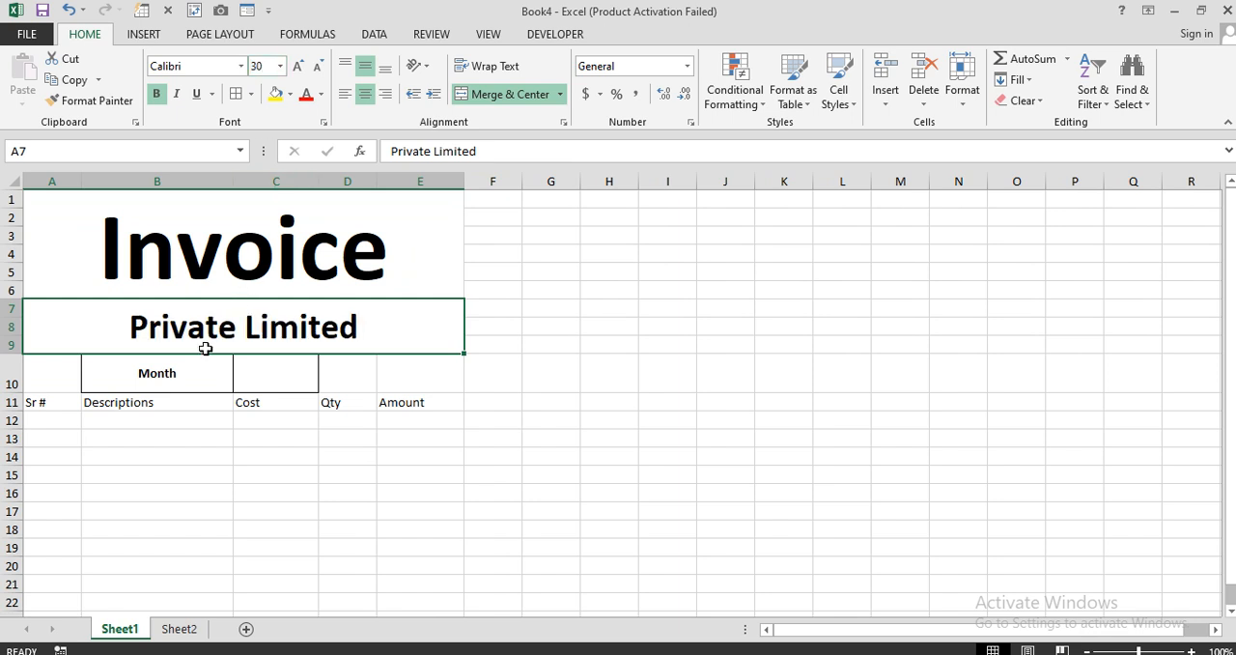
# Increase the font size of the Month cells B10:C10 by two steps.
pyautogui.moveTo(206, 372); pyautogui.dragTo(254, 367)
pyautogui.click(298, 66)
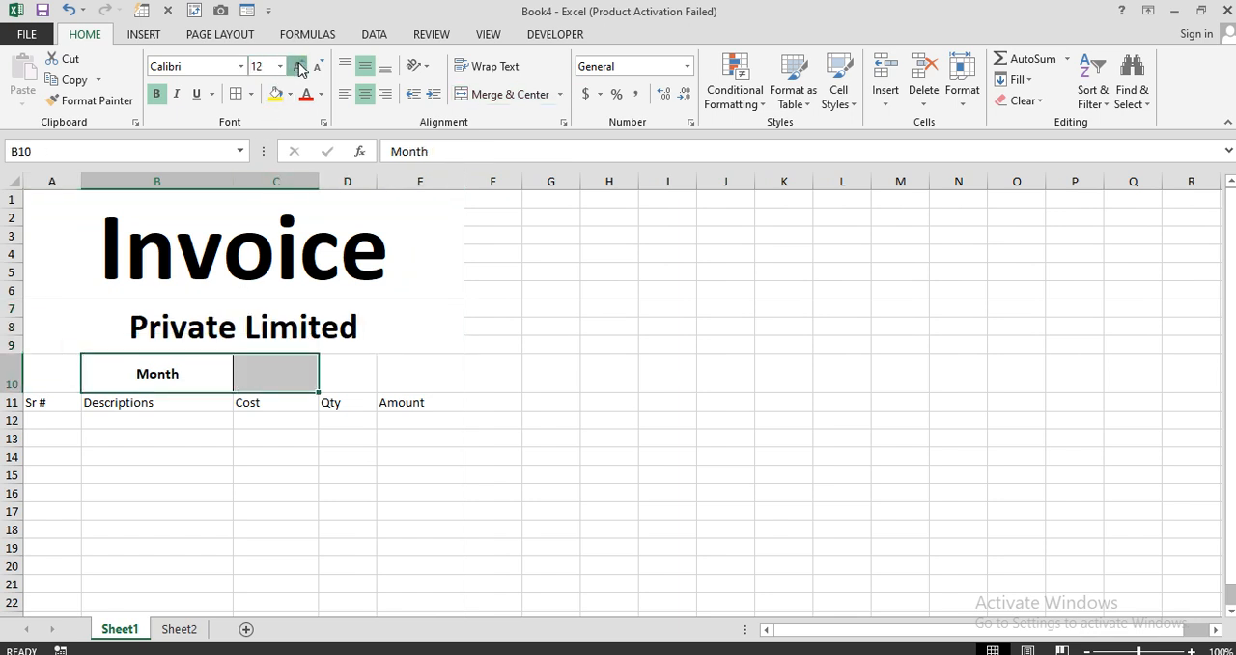
pyautogui.click(298, 66)
pyautogui.click(582, 417)
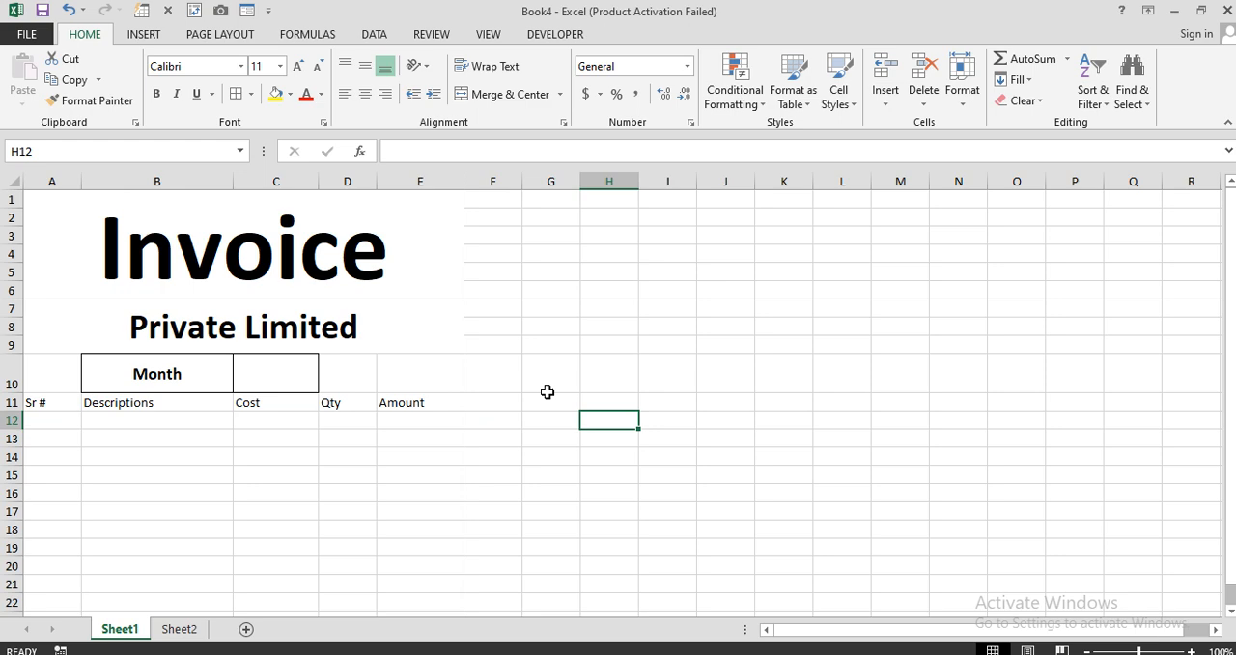
# Fill the Sr # column with serial numbers 1 to 10 in A12:A21.
pyautogui.click(55, 418)
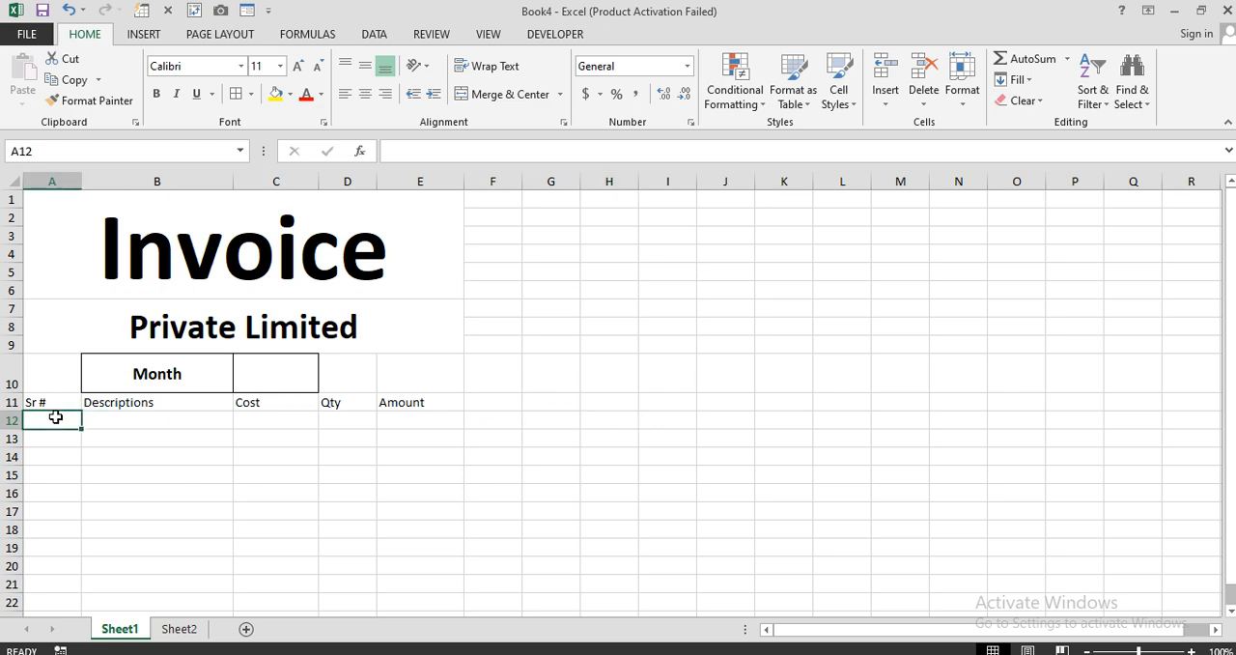
pyautogui.write('1')
pyautogui.press('Return')
pyautogui.write('2')
pyautogui.press('Return')
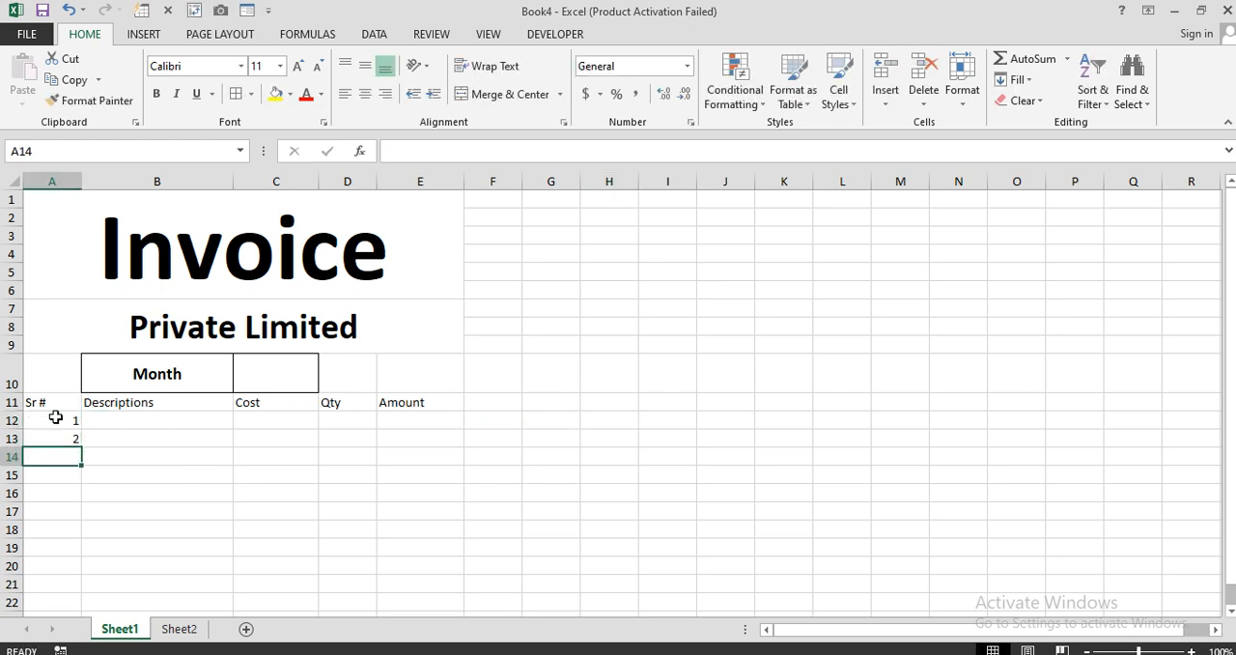
pyautogui.moveTo(55, 417); pyautogui.dragTo(77, 585)
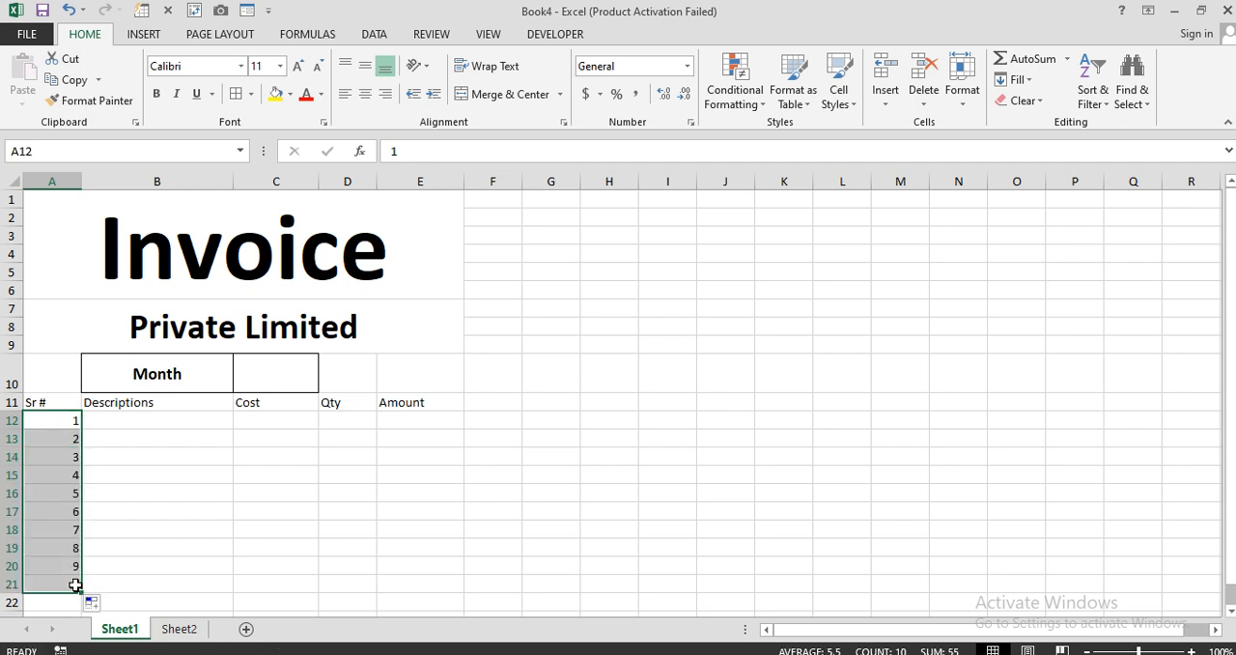
# Apply all borders to A11:E21 and format the header row A11:E11 with yellow fill and bold text.
pyautogui.moveTo(68, 402); pyautogui.dragTo(444, 585)
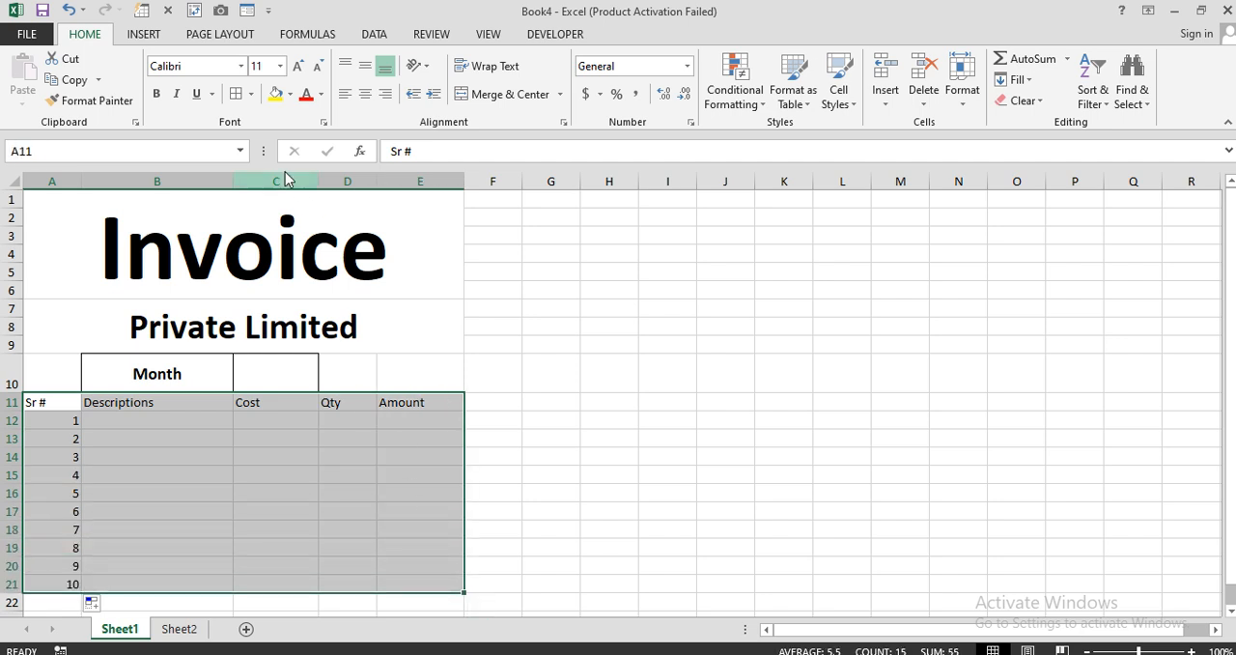
pyautogui.click(236, 94)
pyautogui.moveTo(70, 402); pyautogui.dragTo(402, 404)
pyautogui.click(276, 93)
pyautogui.click(163, 95)
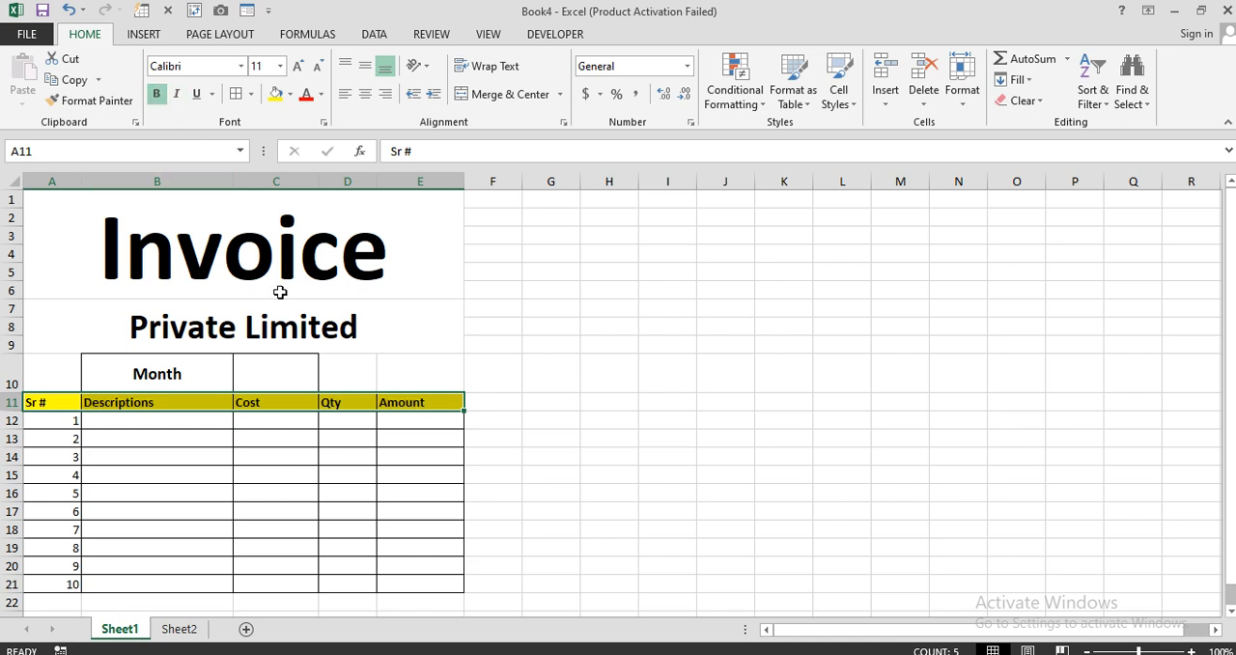
pyautogui.click(546, 492)
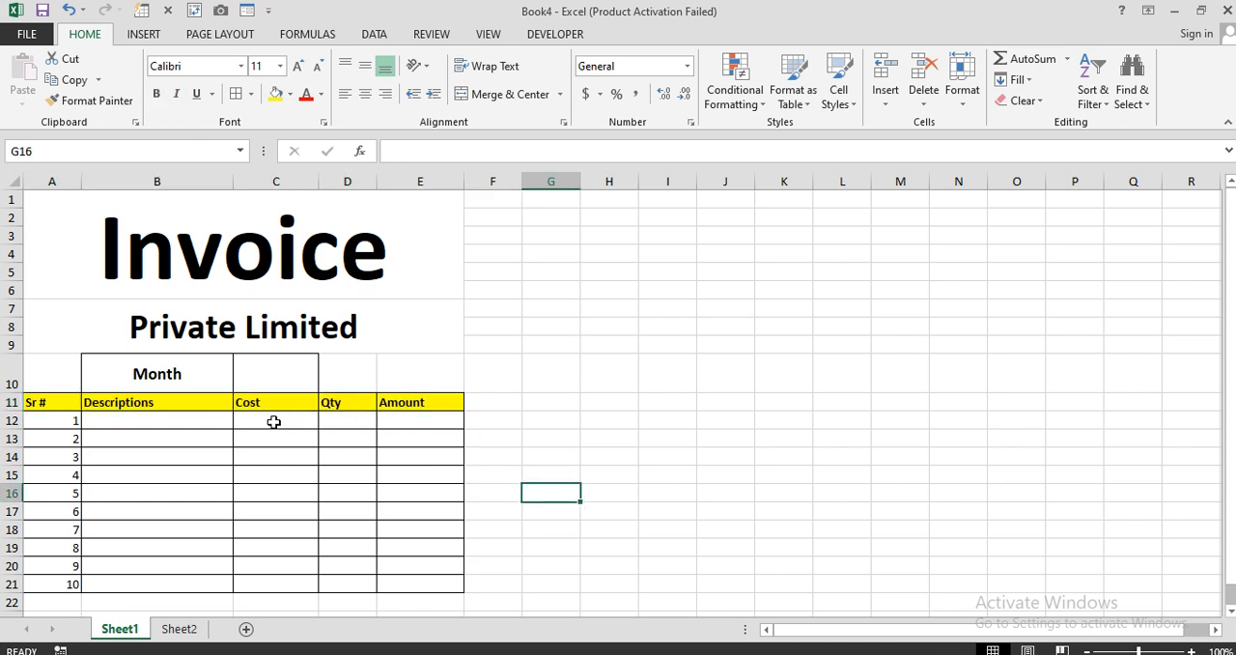
# In Sheet1 cell B12, begin an IF formula testing whether the month cell $C$10 equals "January".
pyautogui.click(178, 629)
pyautogui.click(120, 629)
pyautogui.moveTo(173, 425); pyautogui.dragTo(175, 529)
pyautogui.click(199, 420)
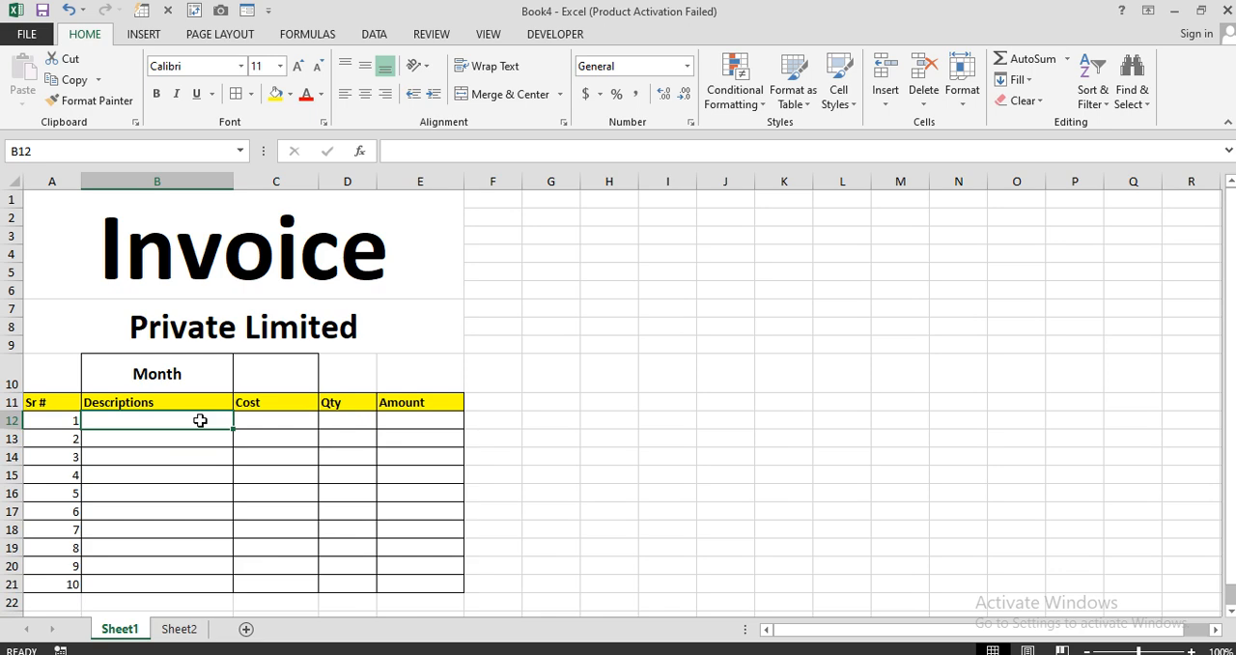
pyautogui.write('=if')
pyautogui.press('Tab')
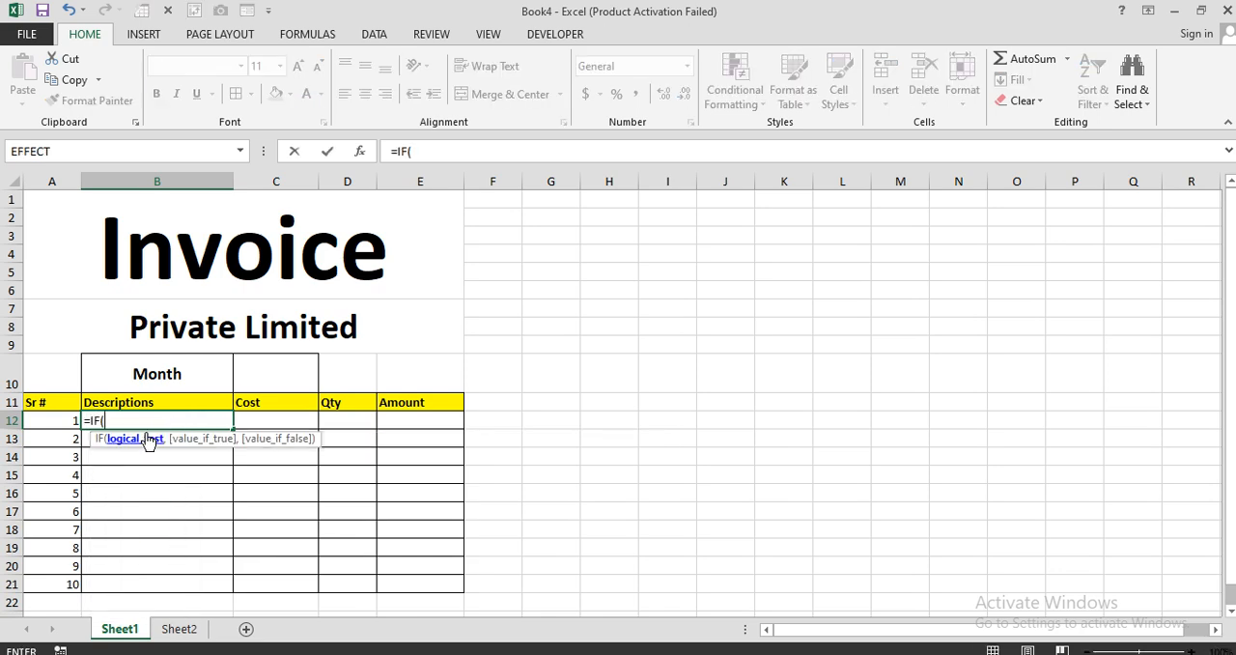
pyautogui.click(270, 372)
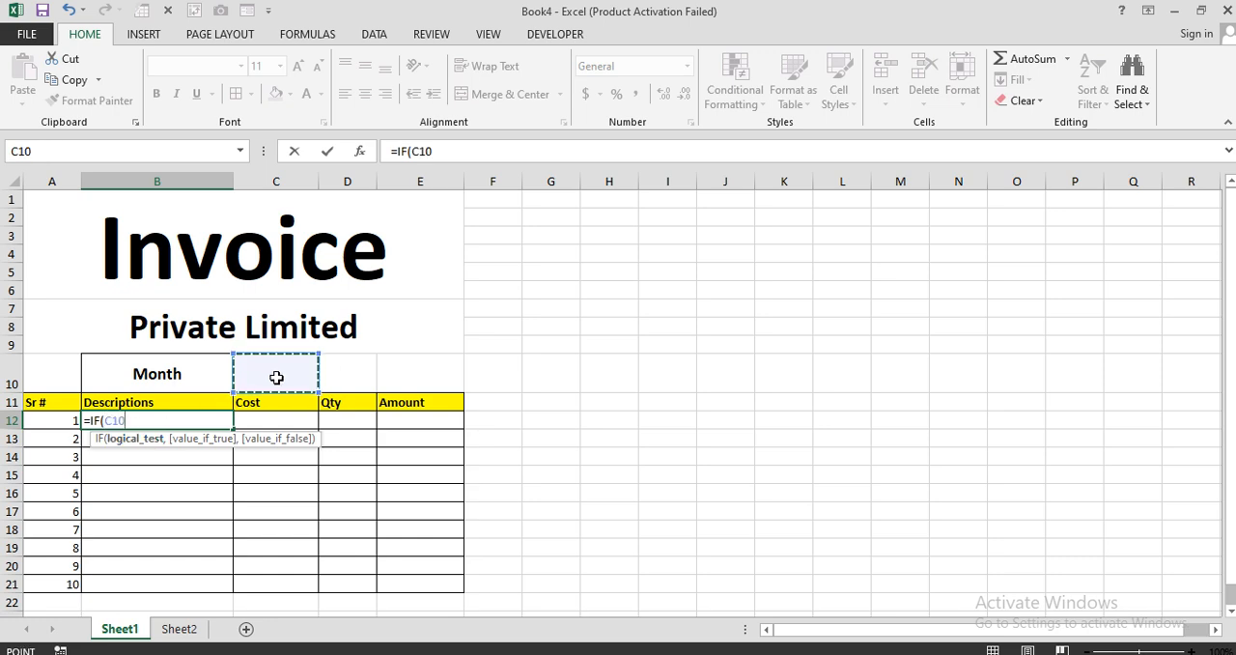
pyautogui.press('F4')
pyautogui.write('=')
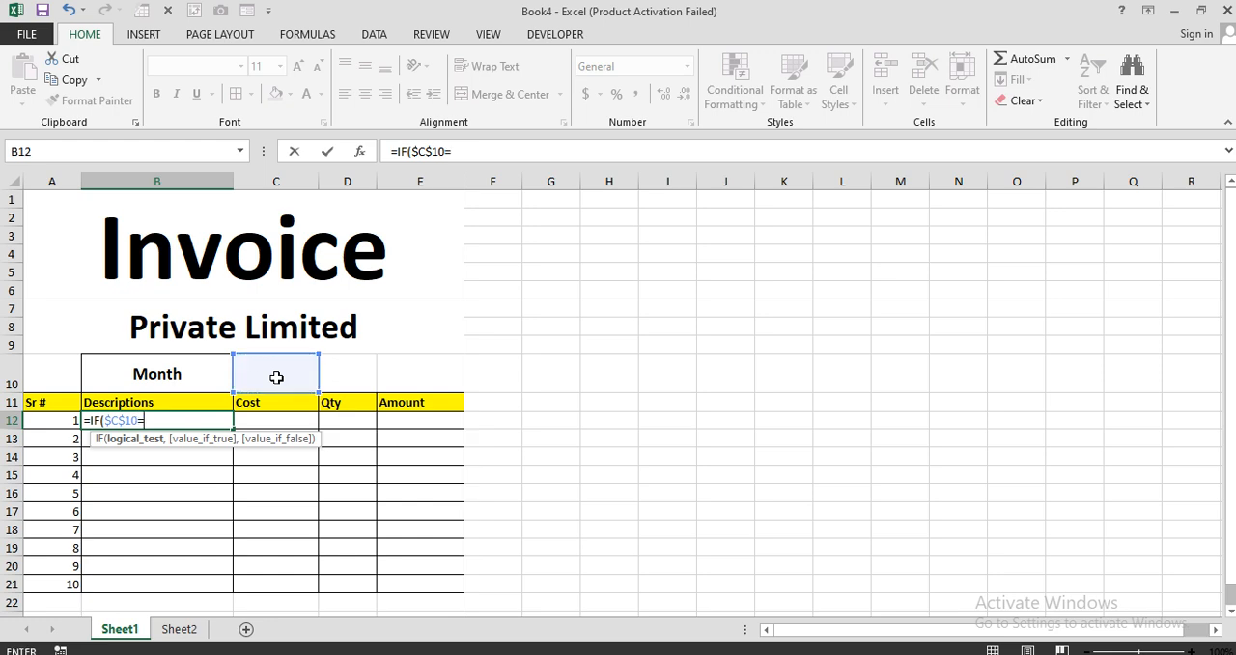
pyautogui.write('"January",')
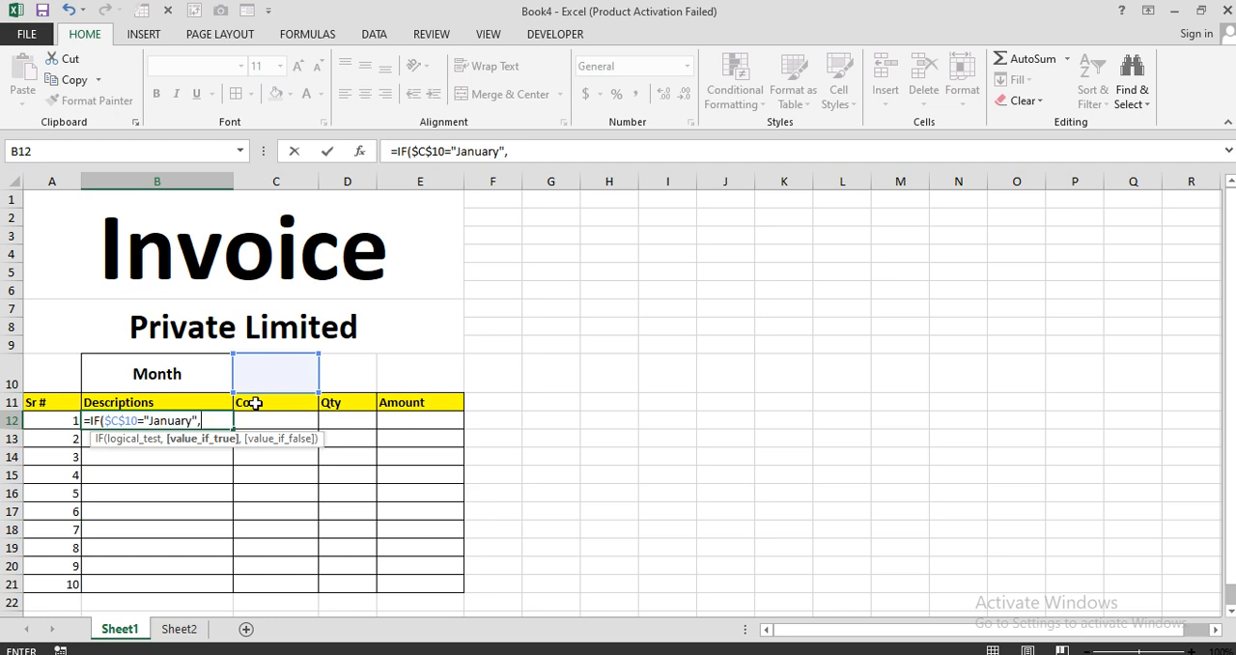
# Add T(Sheet2!A3) as the value returned when the January test in the B12 formula is true.
pyautogui.write('T')
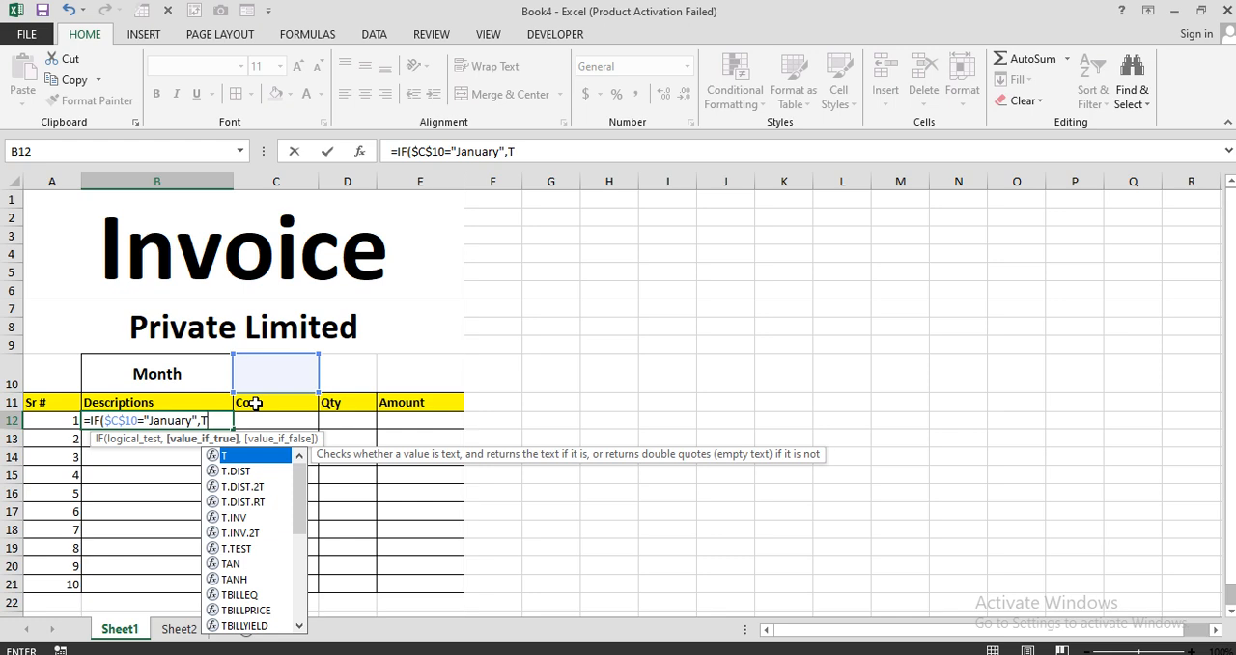
pyautogui.write('(')
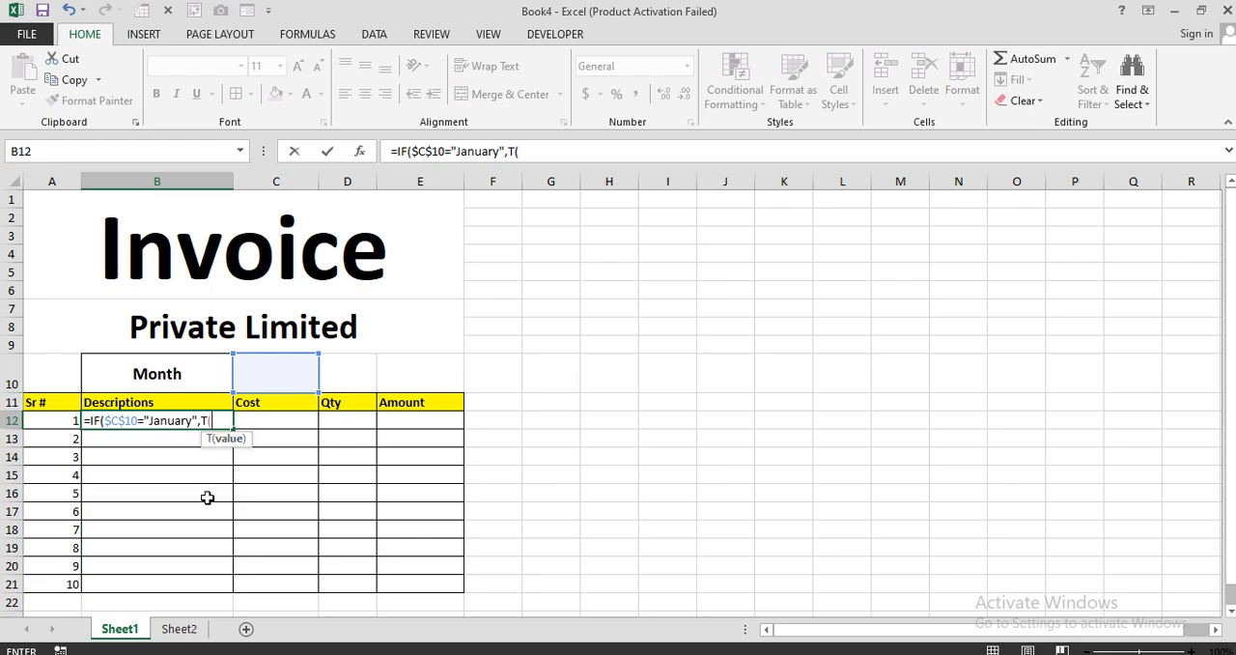
pyautogui.click(185, 630)
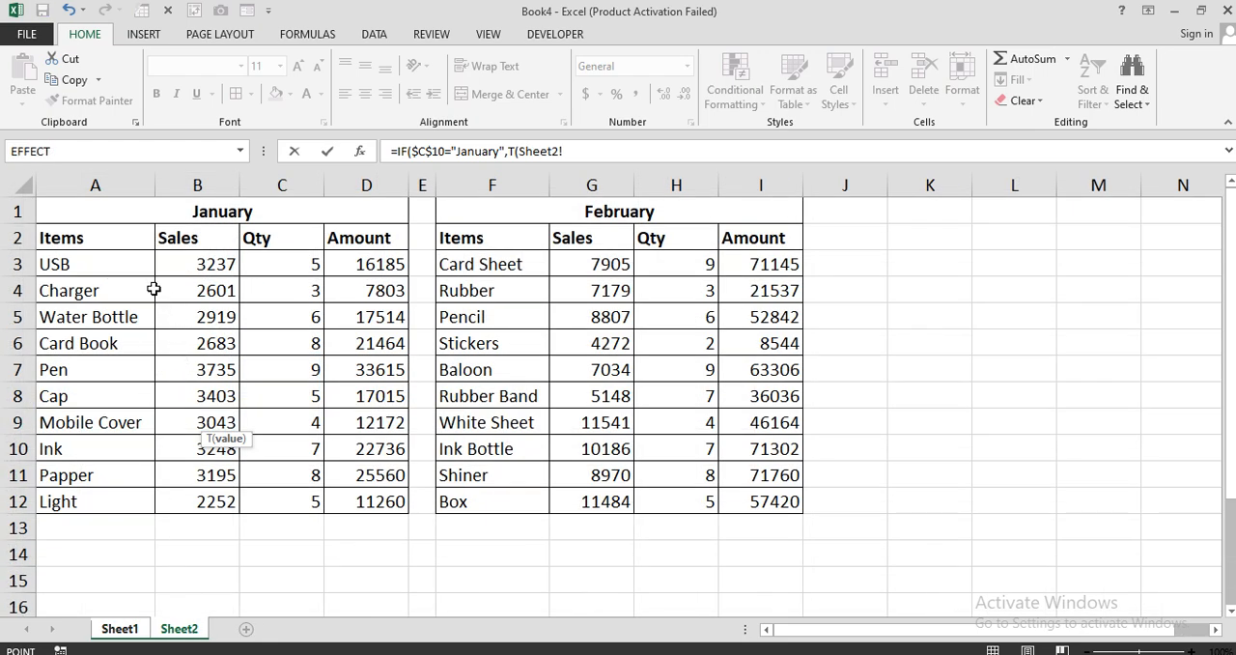
pyautogui.click(61, 267)
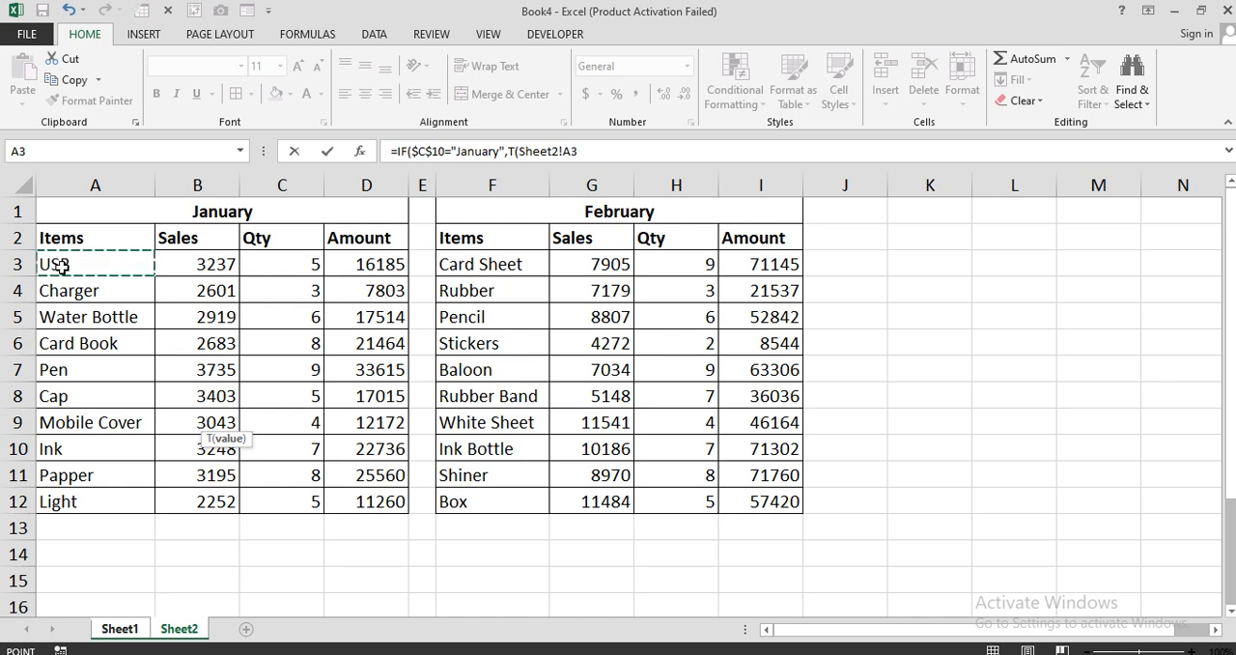
pyautogui.click(595, 152)
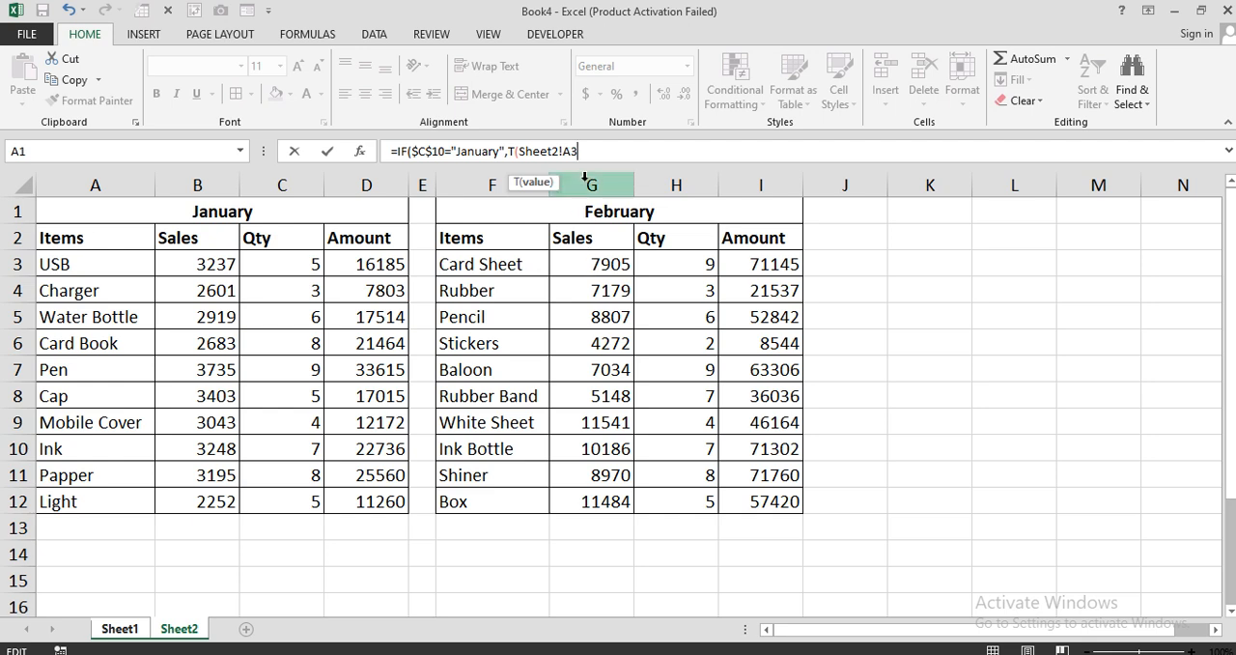
pyautogui.write(')')
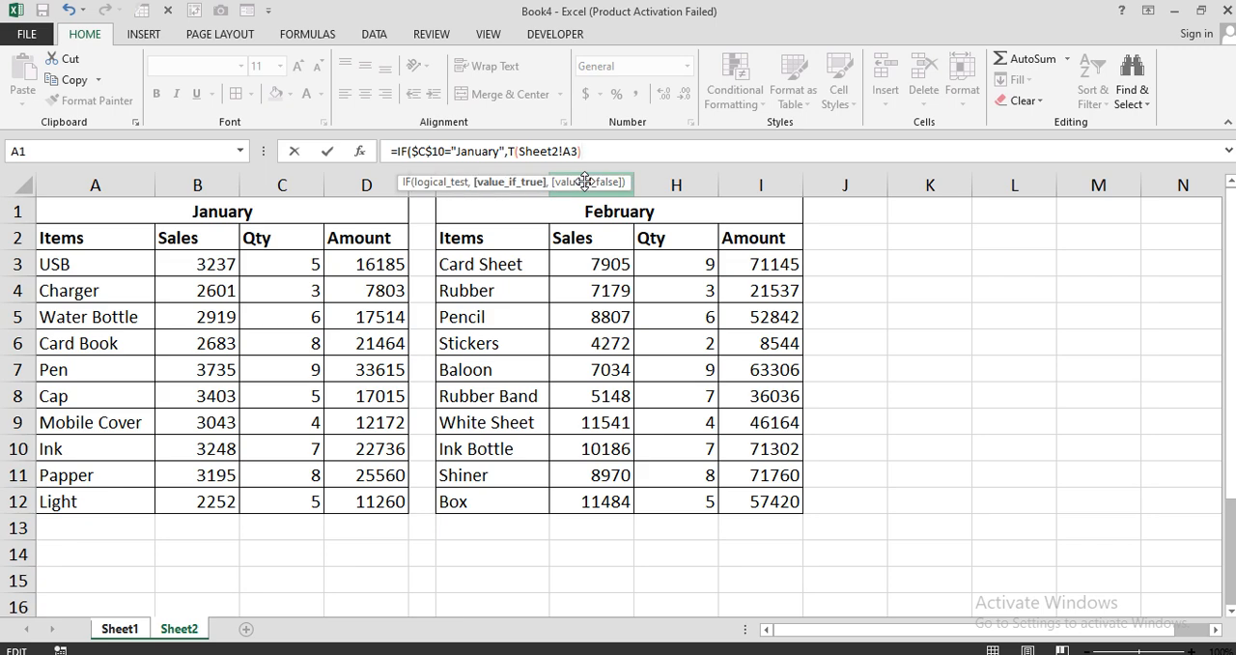
pyautogui.write(',')
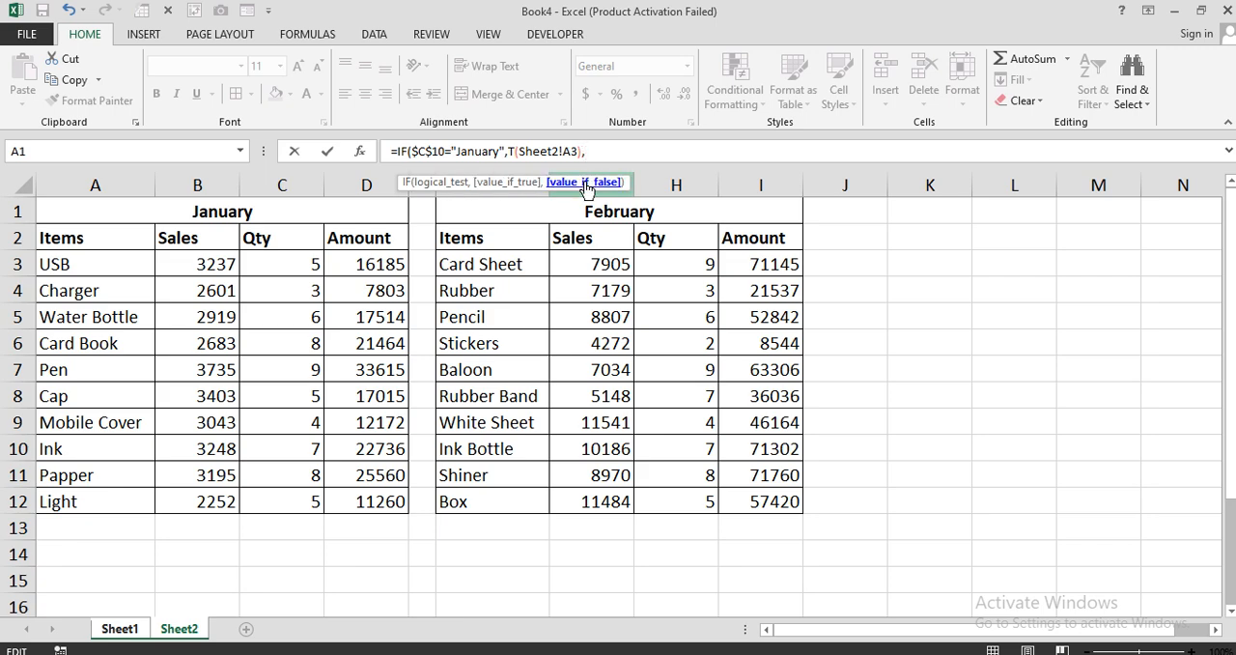
pyautogui.write('IF(')
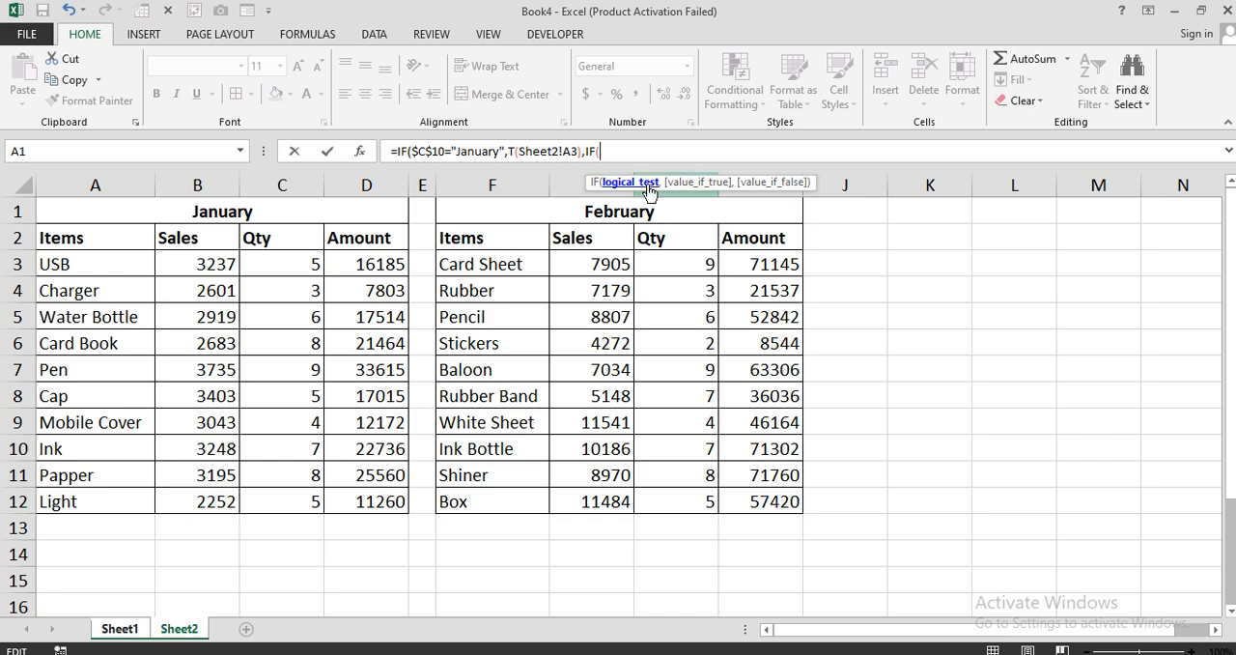
# Nest a second IF in the B12 formula testing whether Sheet1!$C$10 equals "February".
pyautogui.click(128, 631)
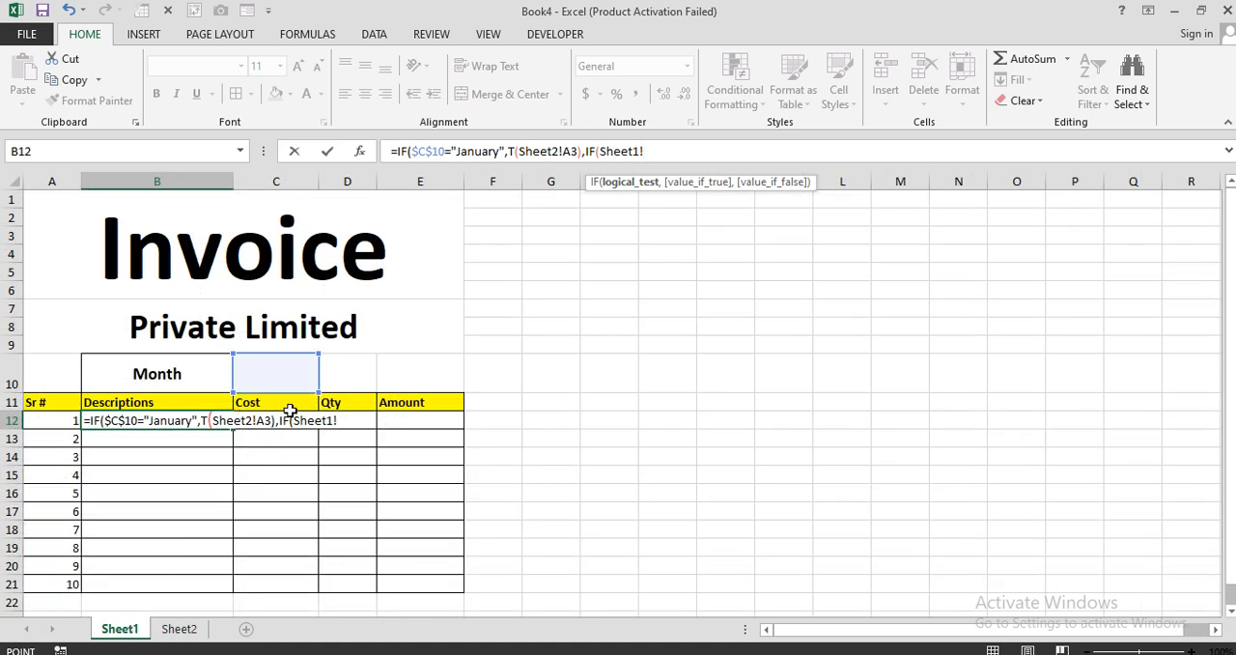
pyautogui.click(293, 375)
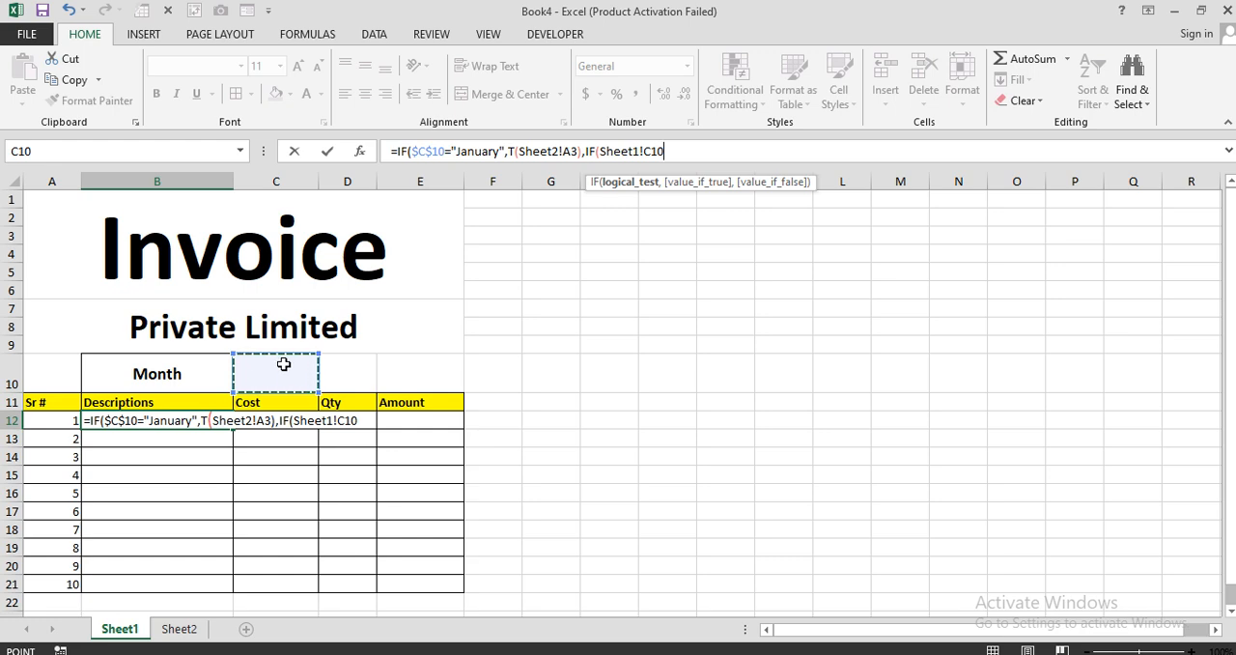
pyautogui.press('F4')
pyautogui.write('=')
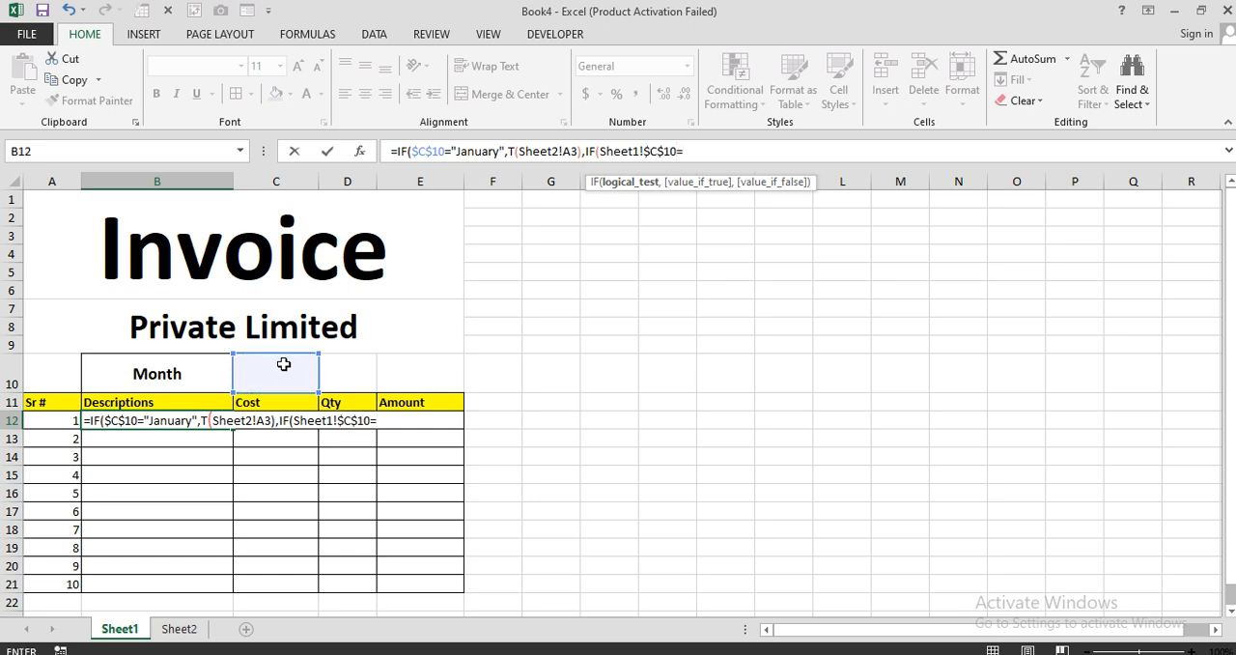
pyautogui.write('"February",')
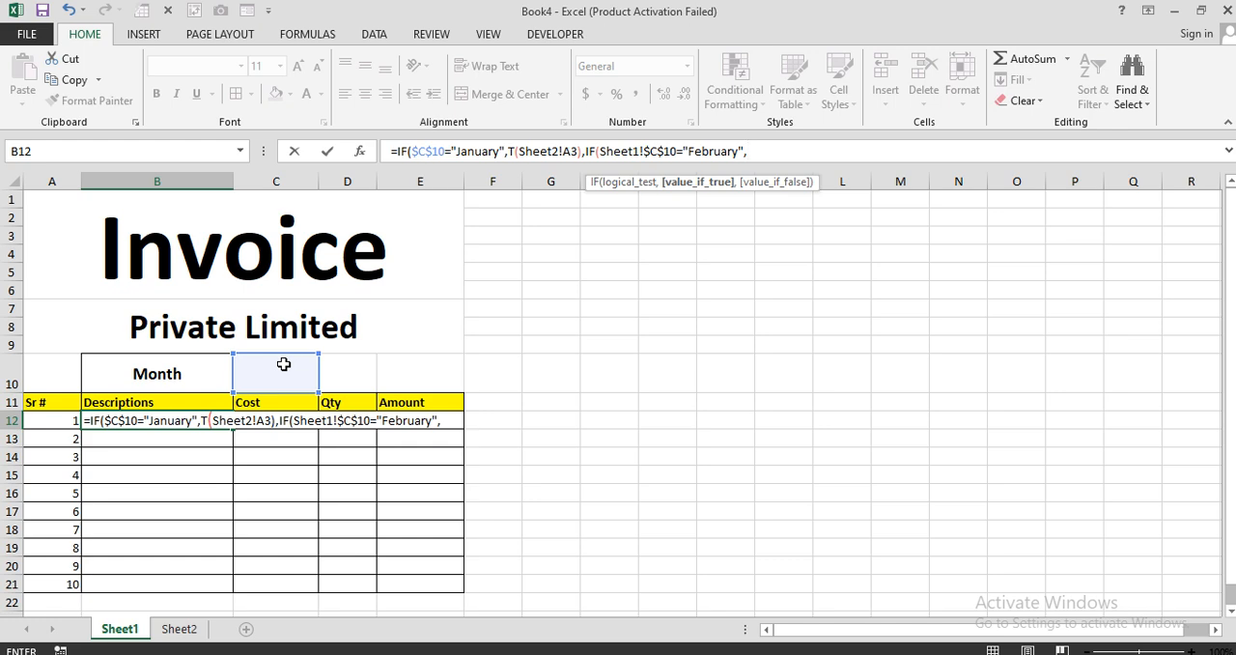
# Complete the B12 formula with T(Sheet2!F3) for February and an empty string "" otherwise, and enter it.
pyautogui.write('T')
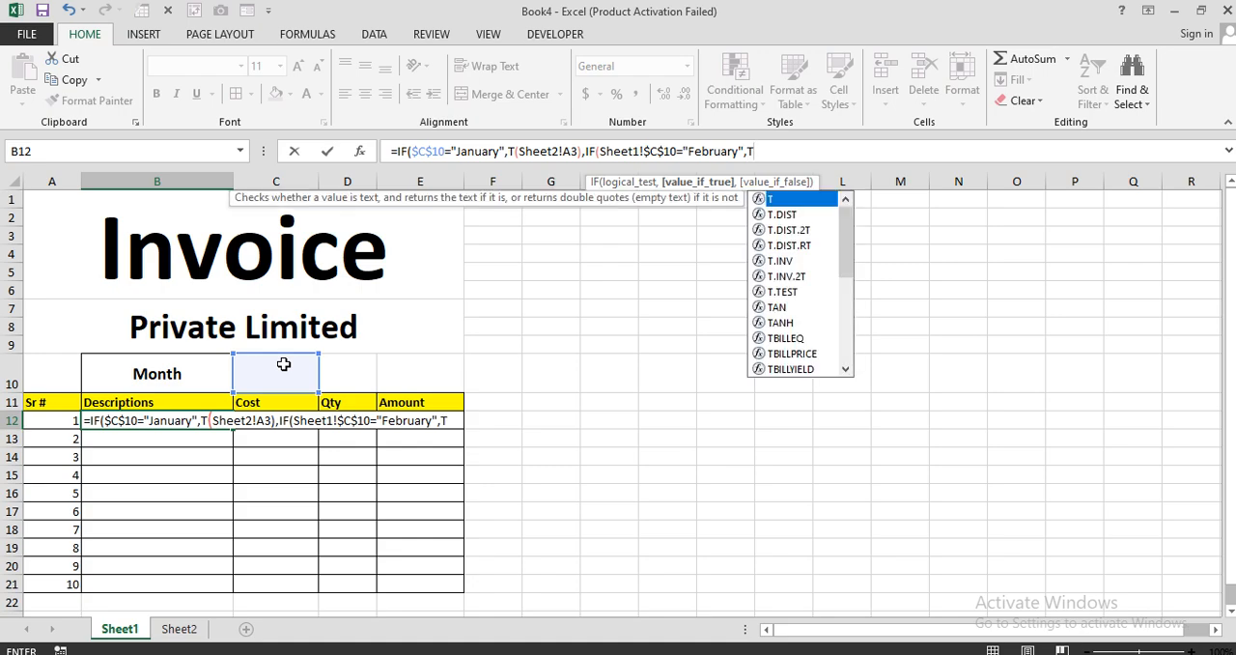
pyautogui.write('(')
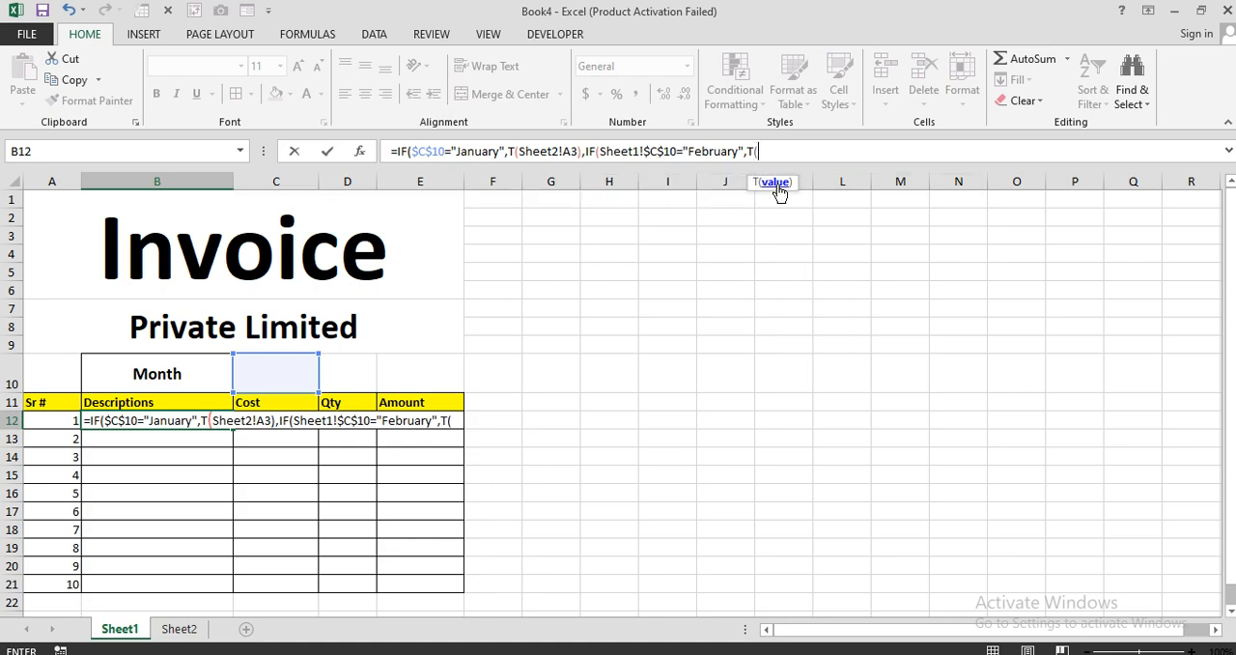
pyautogui.click(179, 629)
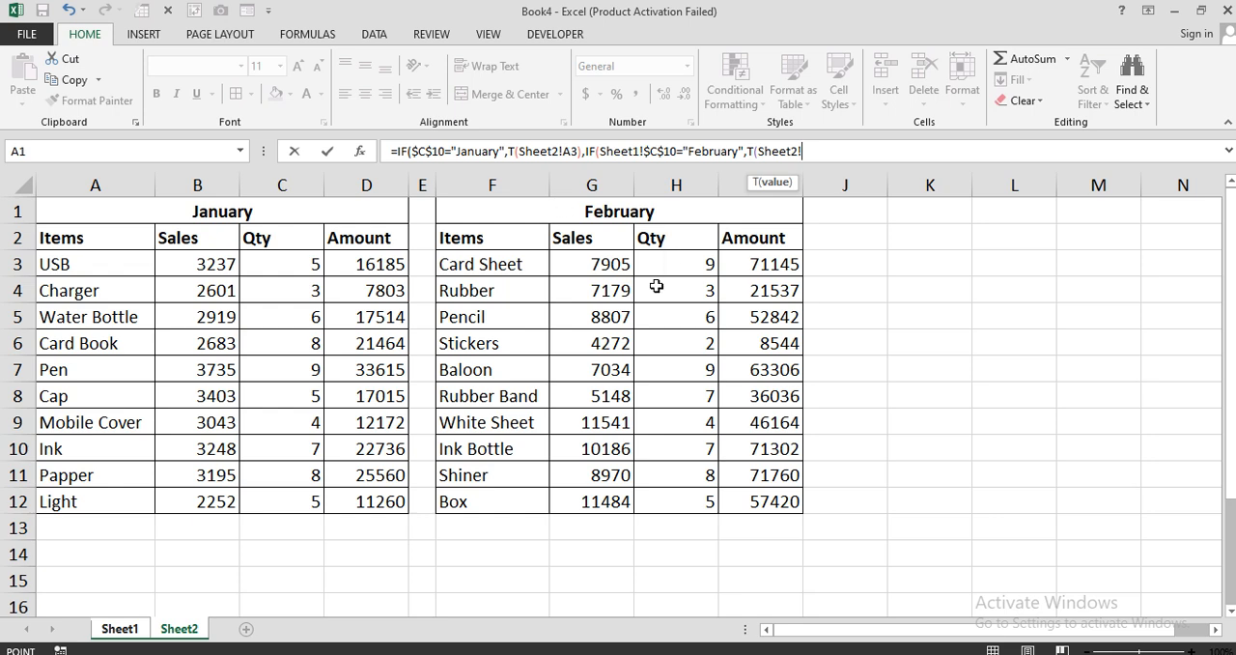
pyautogui.click(494, 265)
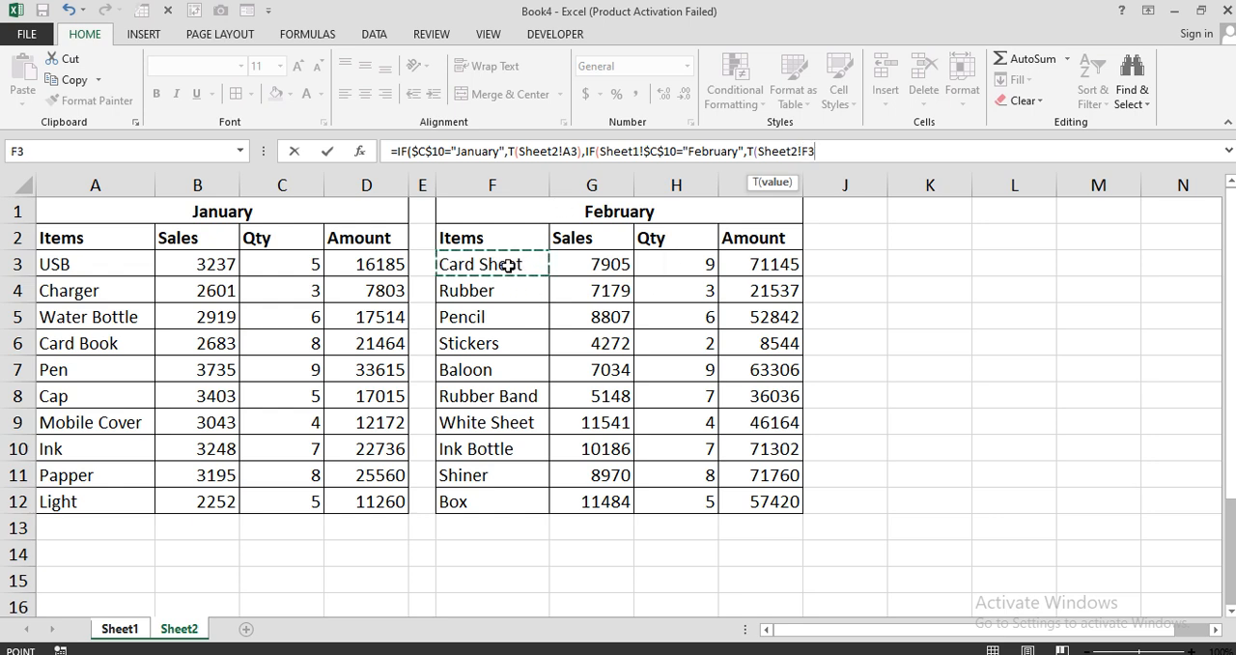
pyautogui.write('),')
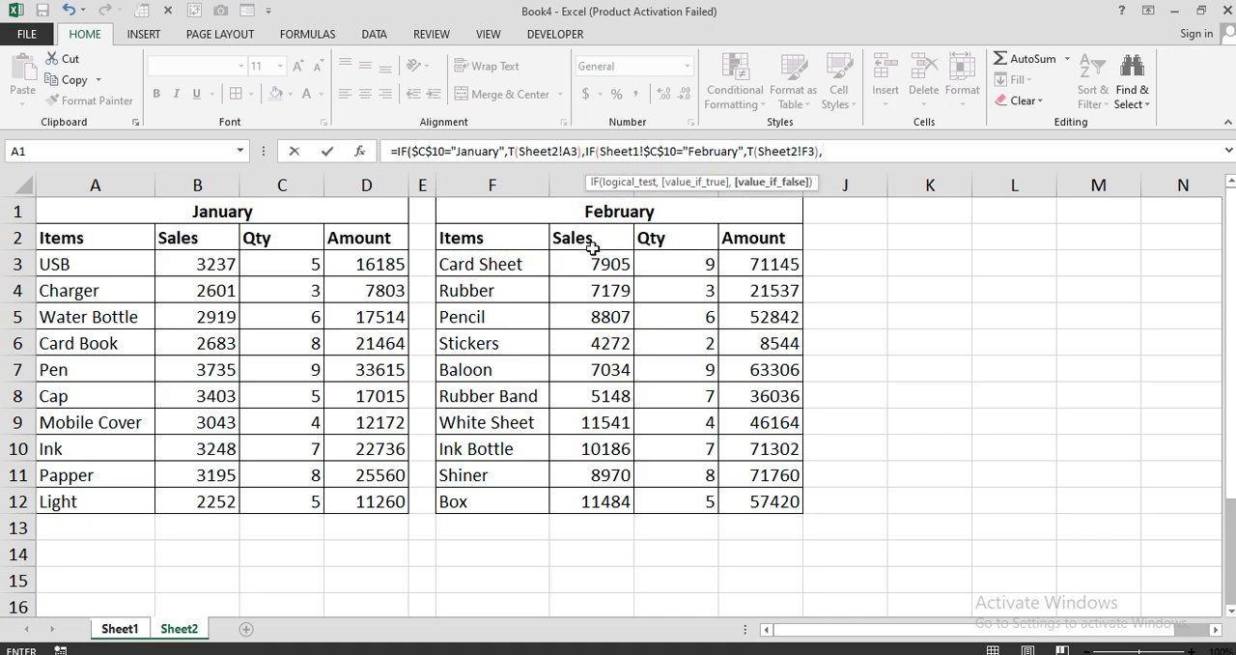
pyautogui.write('"")')
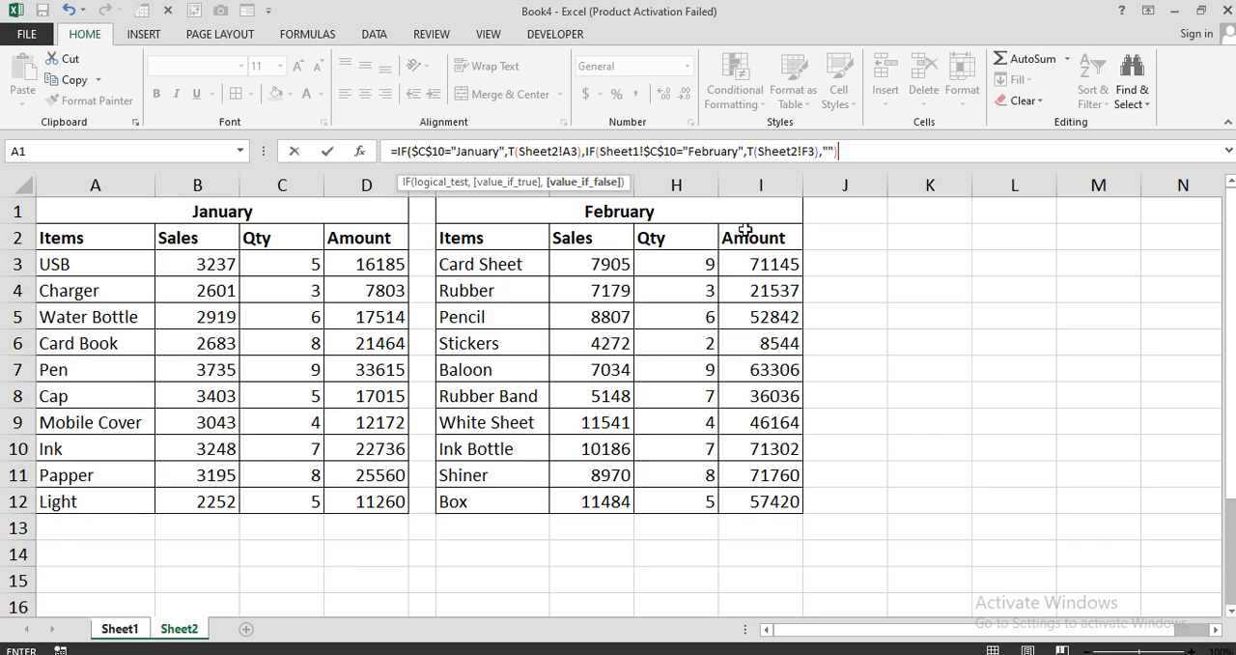
pyautogui.write(')')
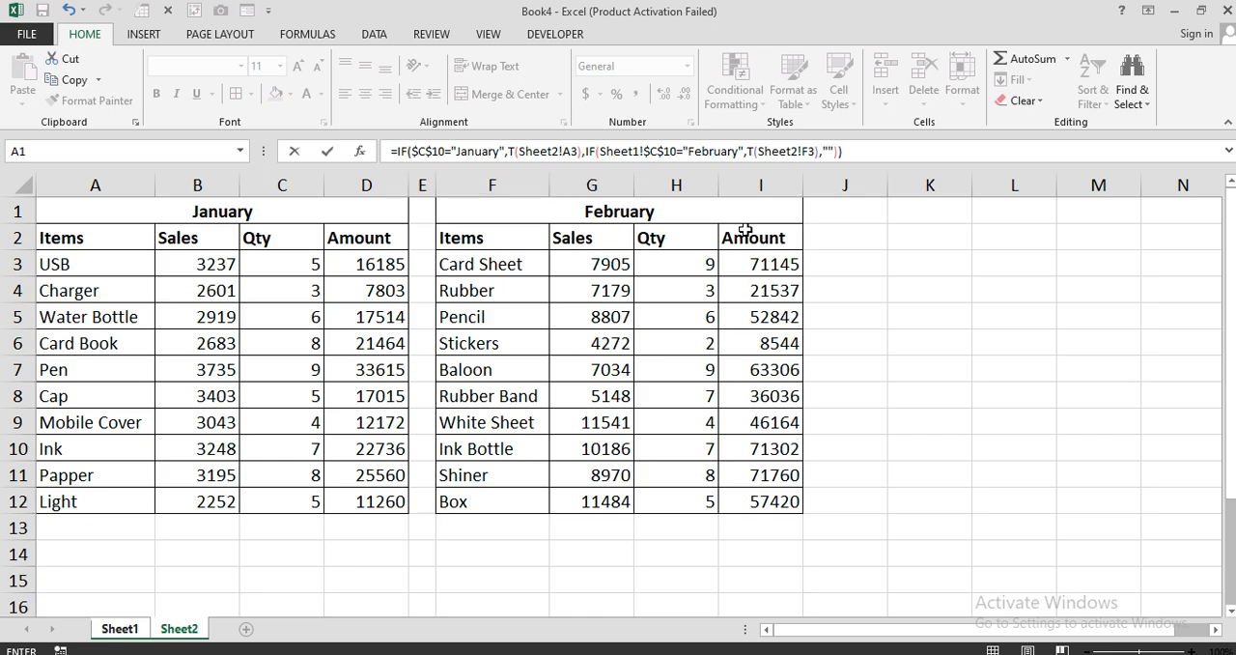
pyautogui.press('Return')
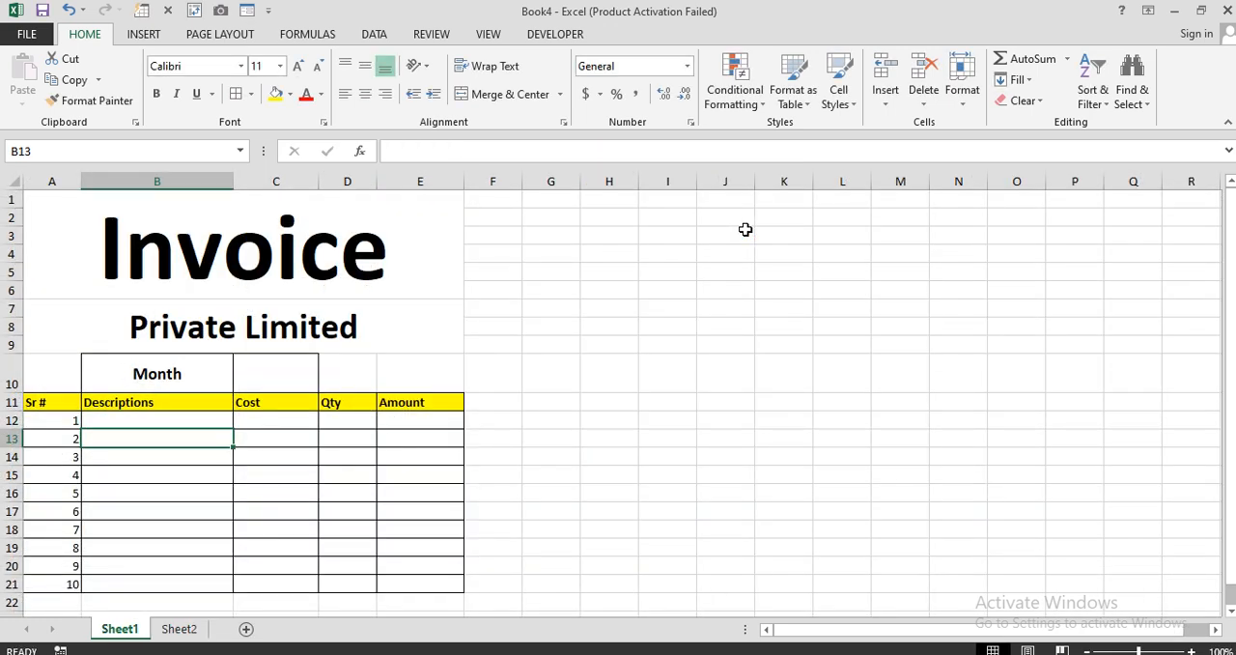
# Fill the B12 description formula down to B21 and enter January as the month in C10.
pyautogui.click(222, 419)
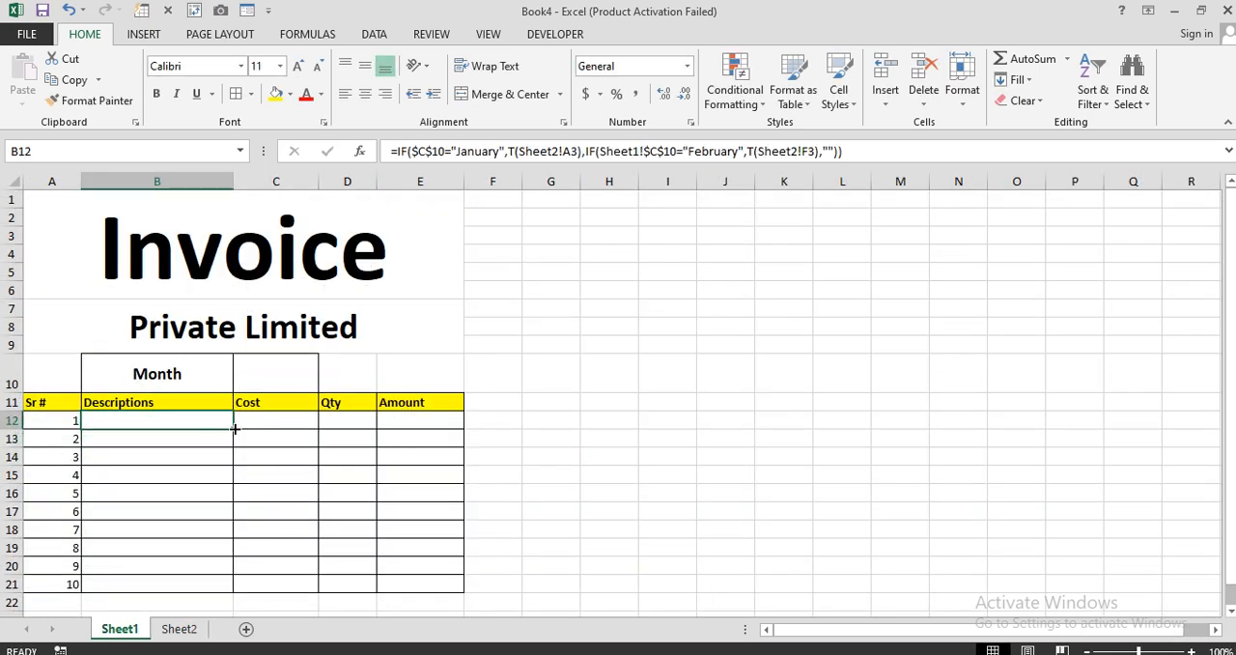
pyautogui.moveTo(234, 428); pyautogui.dragTo(216, 587)
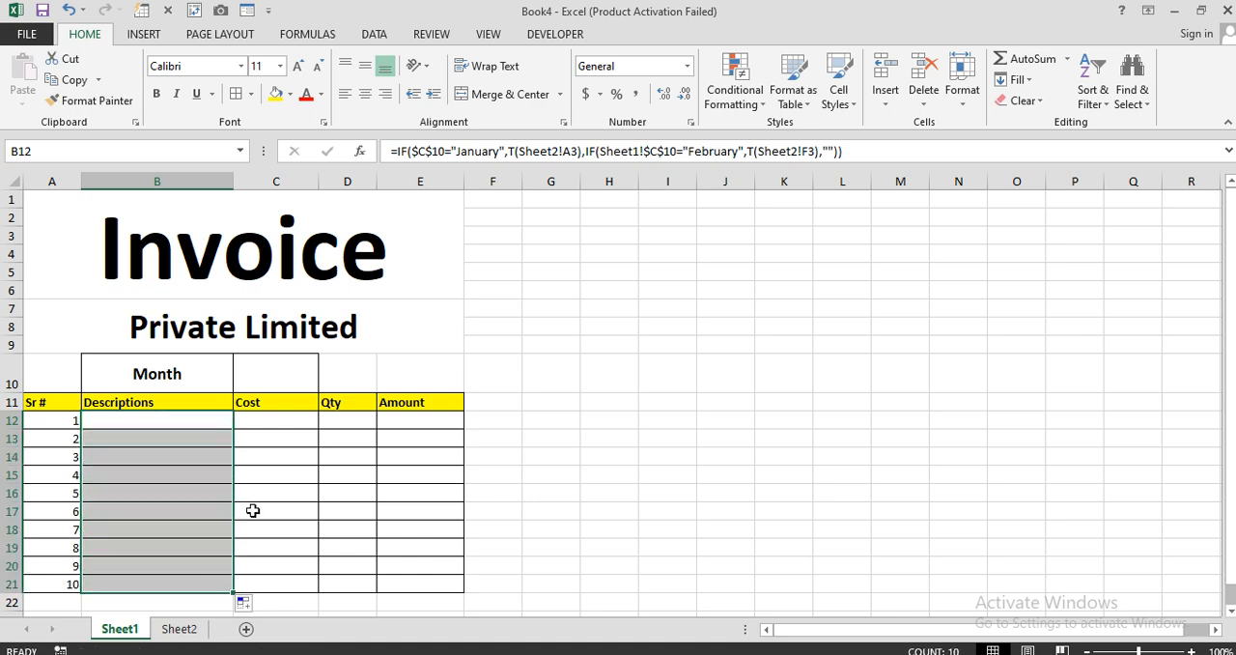
pyautogui.click(279, 383)
pyautogui.write('Janu')
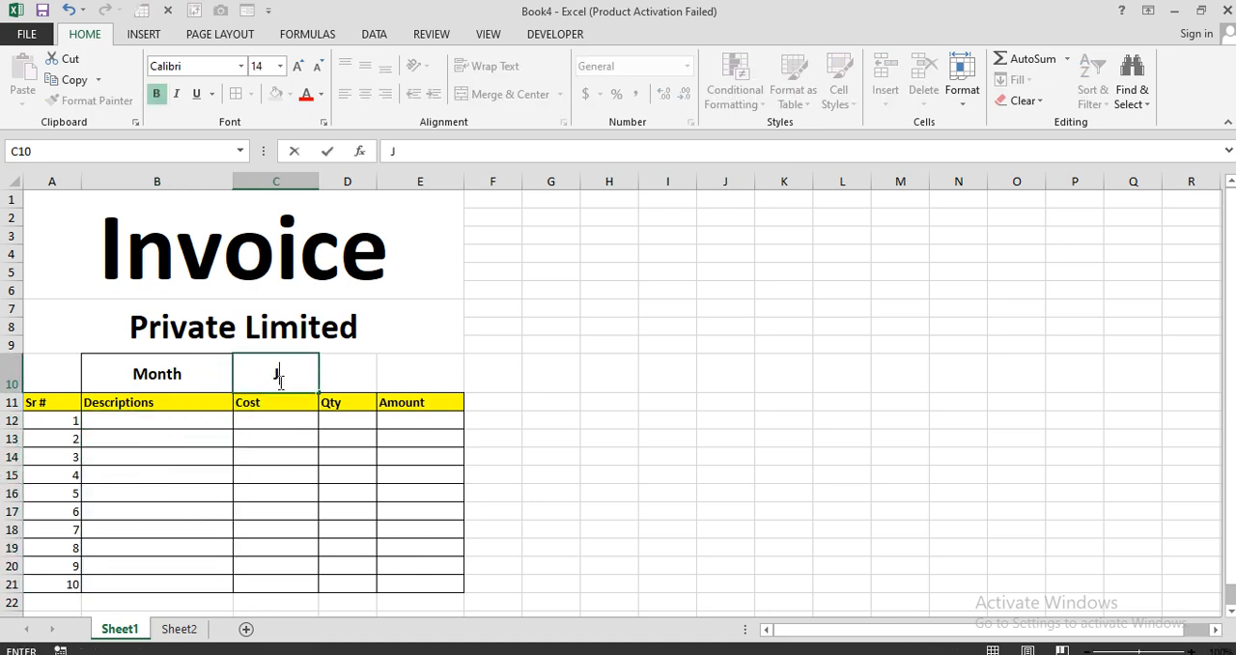
pyautogui.write('ary')
pyautogui.press('Return')
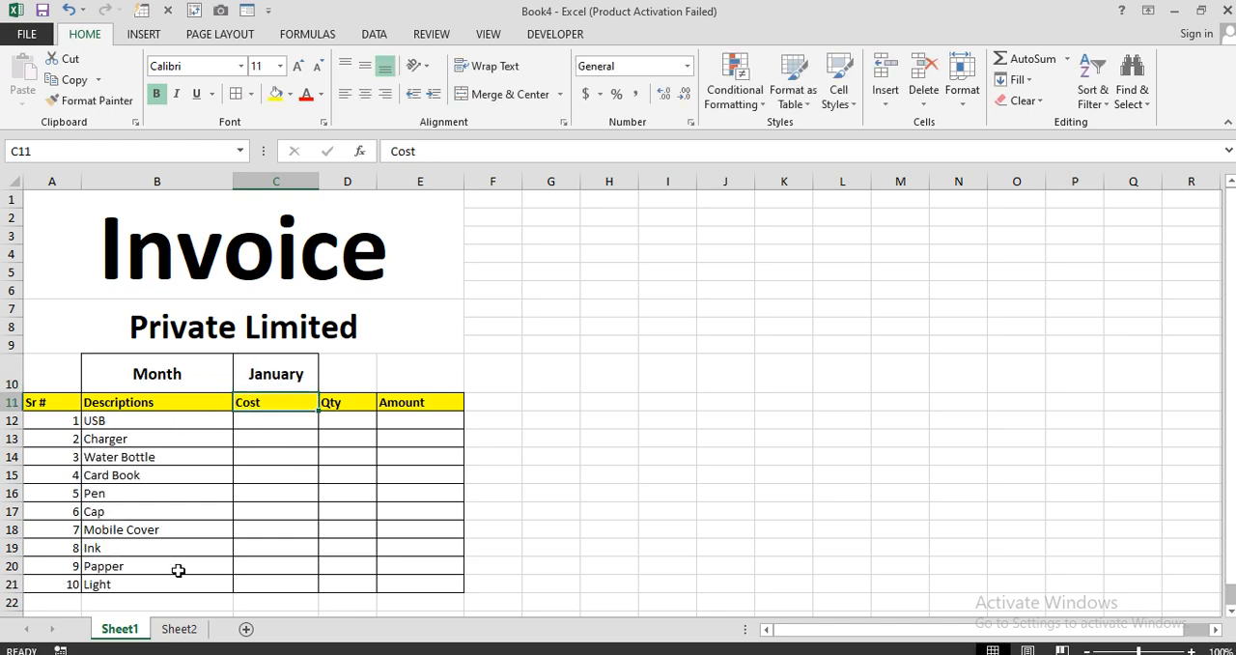
# Set the month in C10 to February and compare the invoice descriptions with the February items on Sheet2.
pyautogui.click(178, 629)
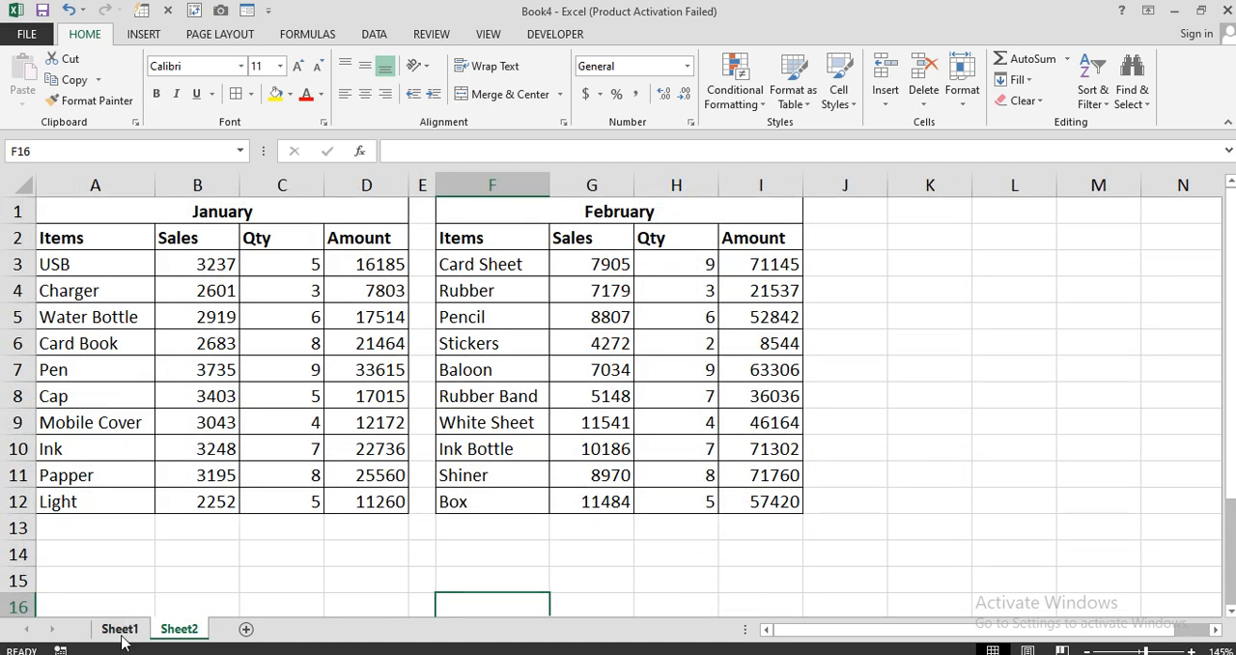
pyautogui.click(120, 629)
pyautogui.click(281, 372)
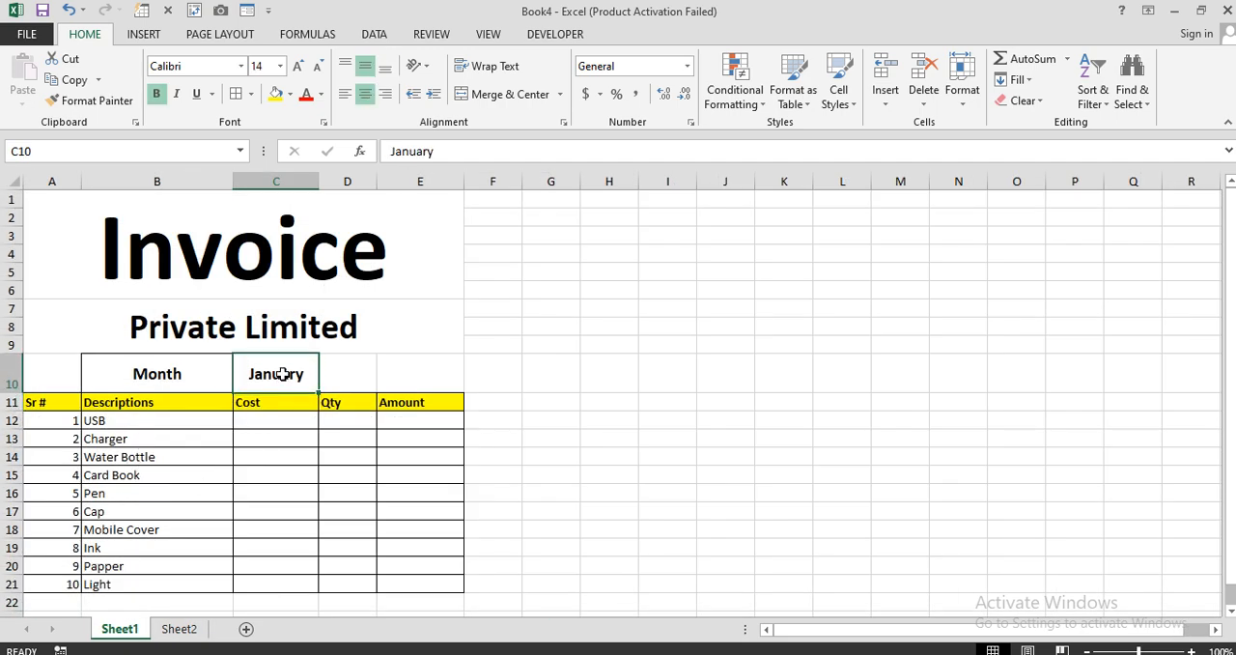
pyautogui.write('February')
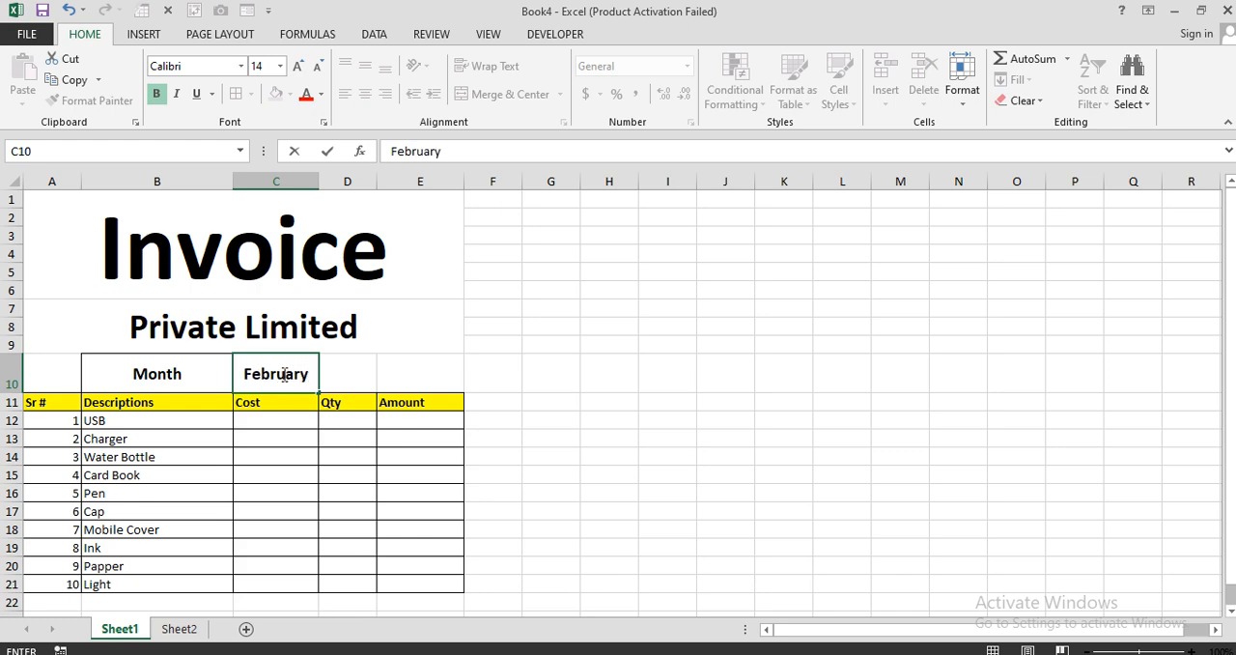
pyautogui.press('Return')
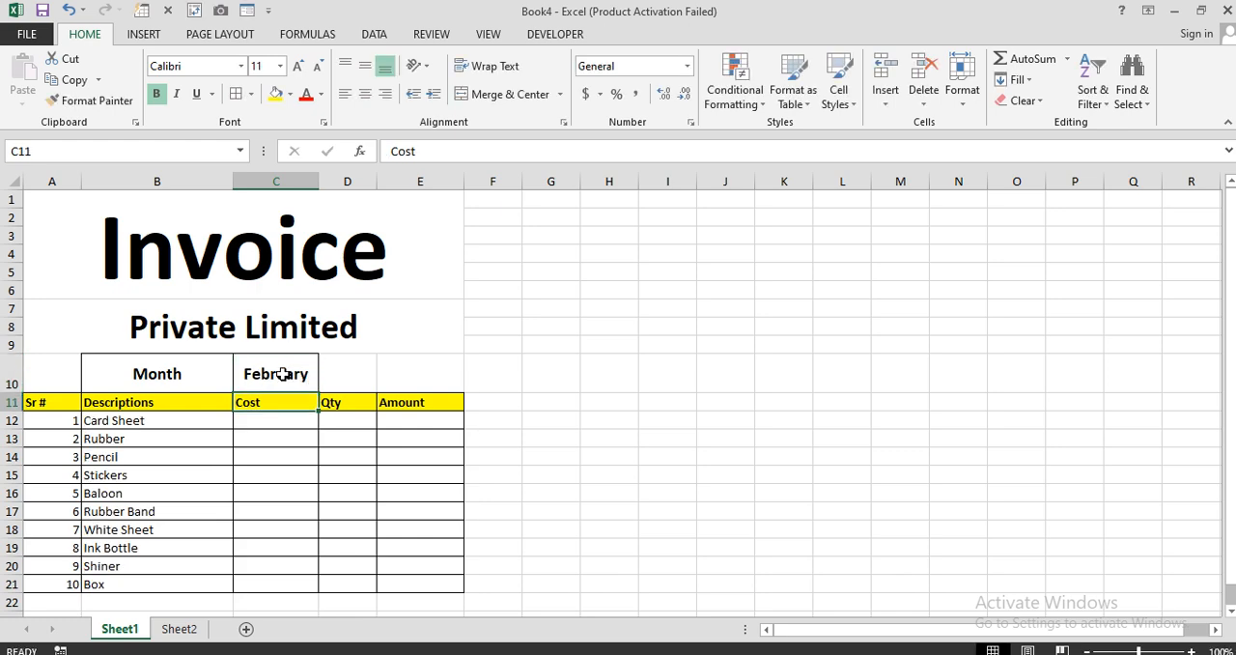
pyautogui.click(179, 629)
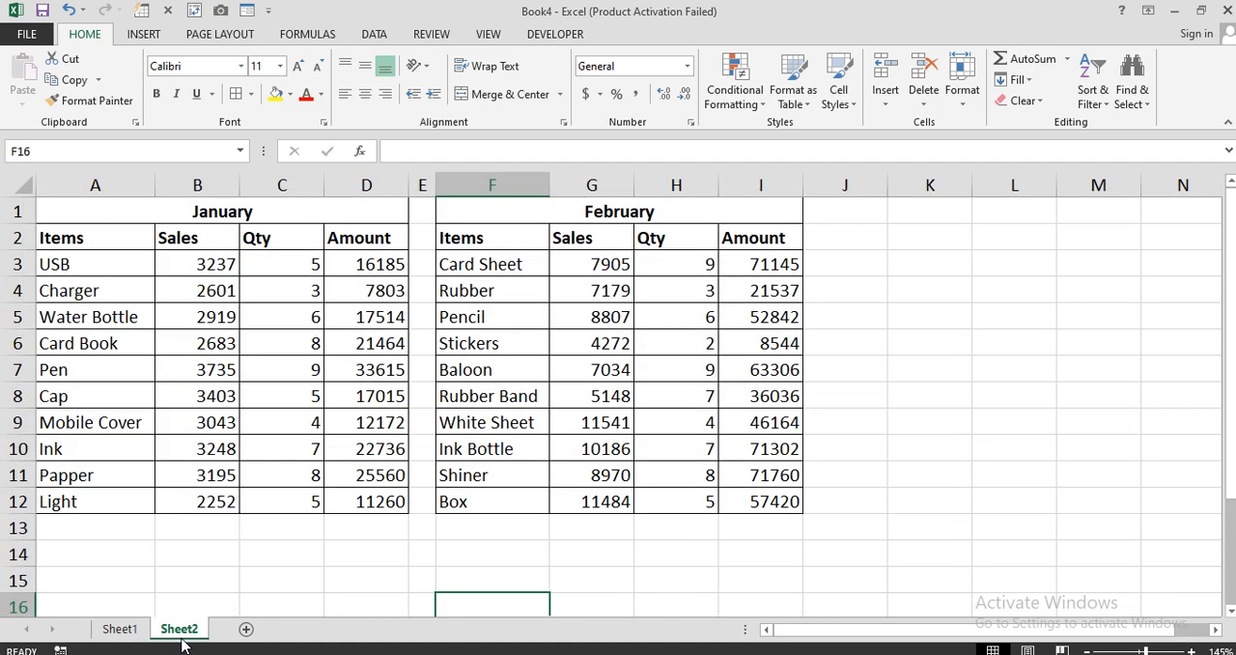
pyautogui.moveTo(482, 276); pyautogui.dragTo(482, 480)
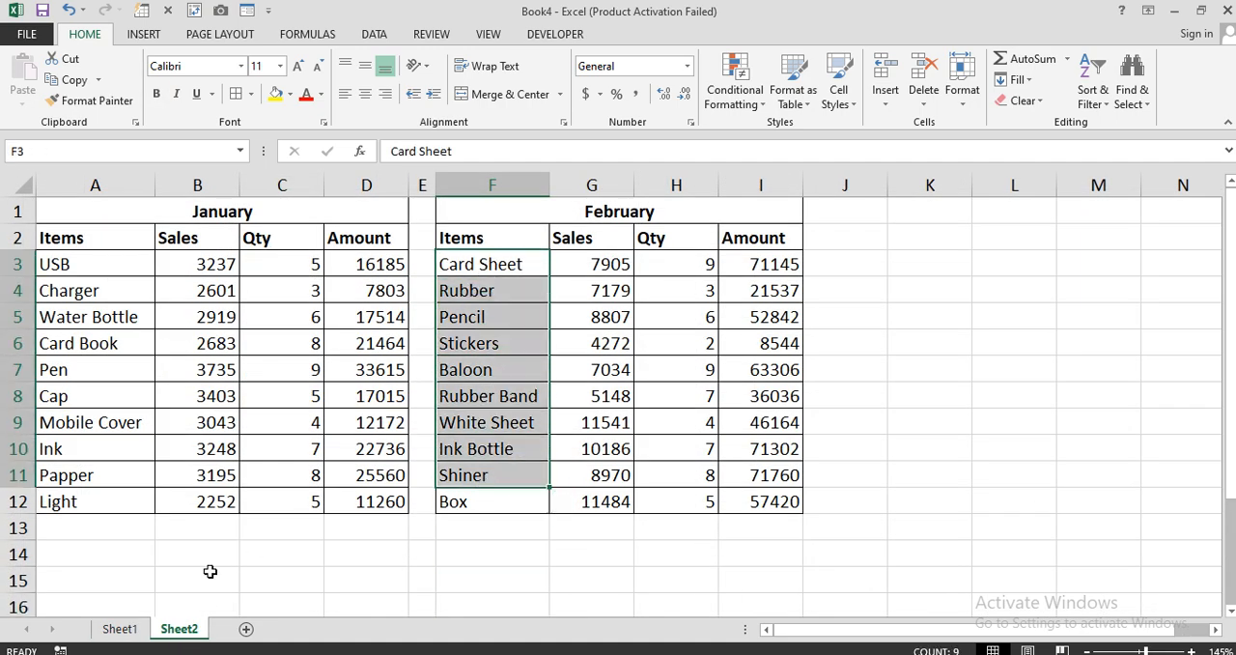
# Start an IF formula in the first Cost cell, C12 on Sheet1, testing whether $C$10 equals "January".
pyautogui.click(118, 629)
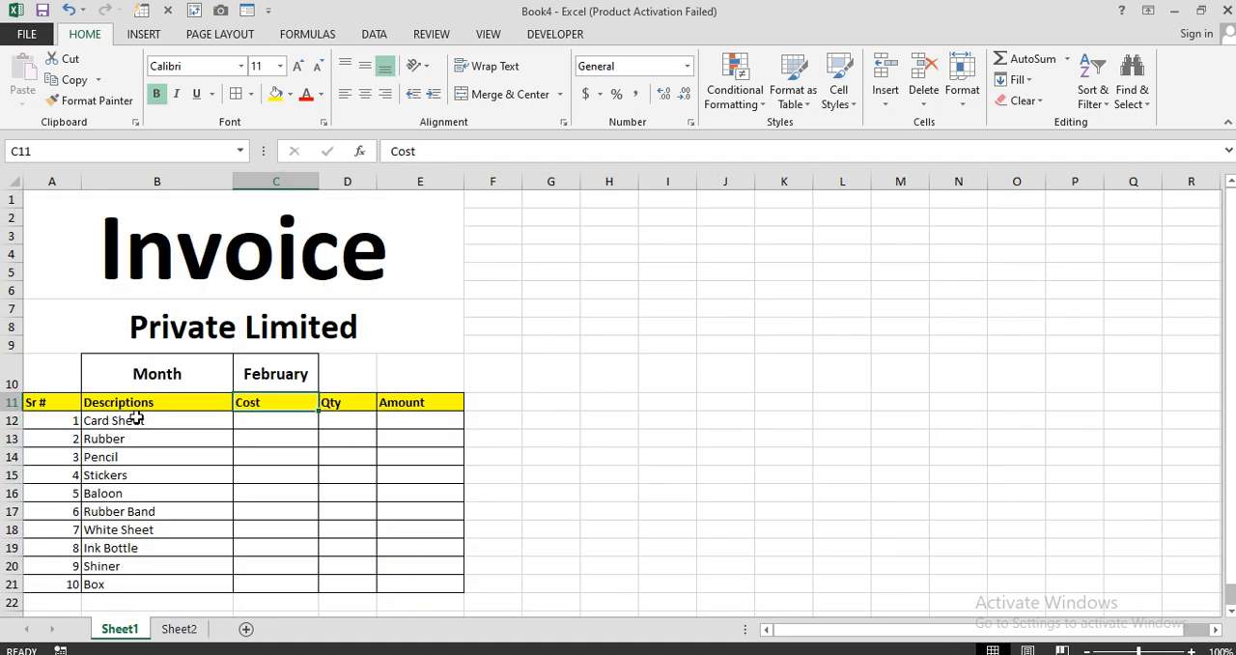
pyautogui.click(253, 425)
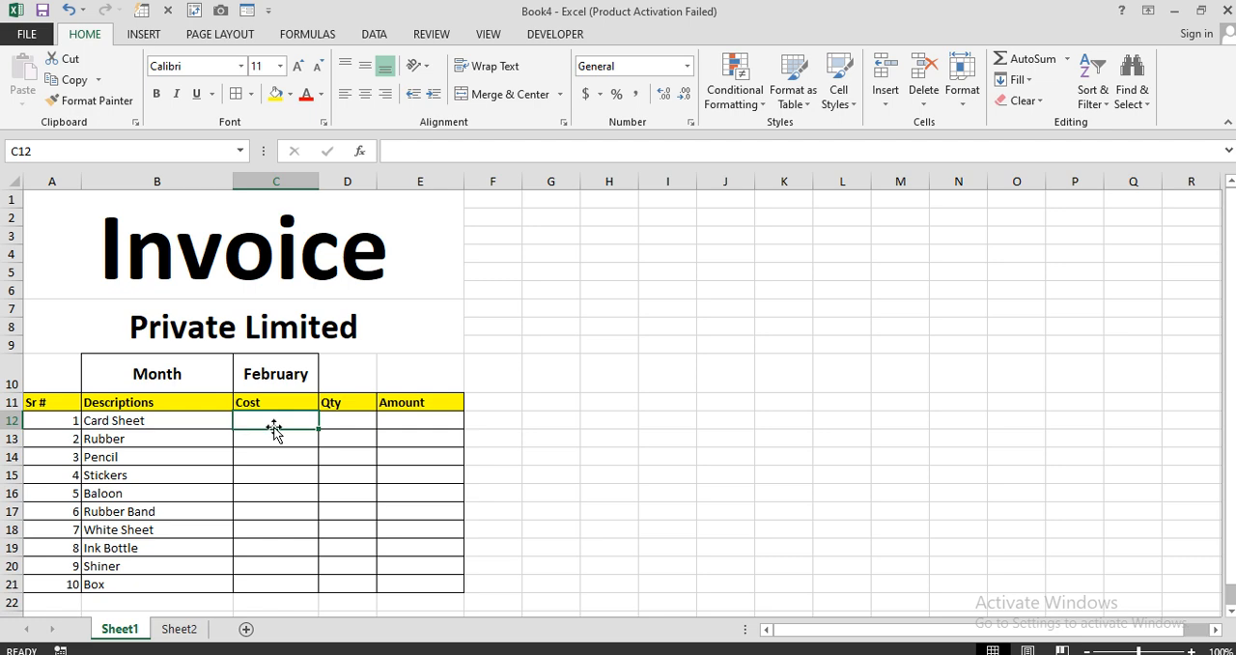
pyautogui.write('=if')
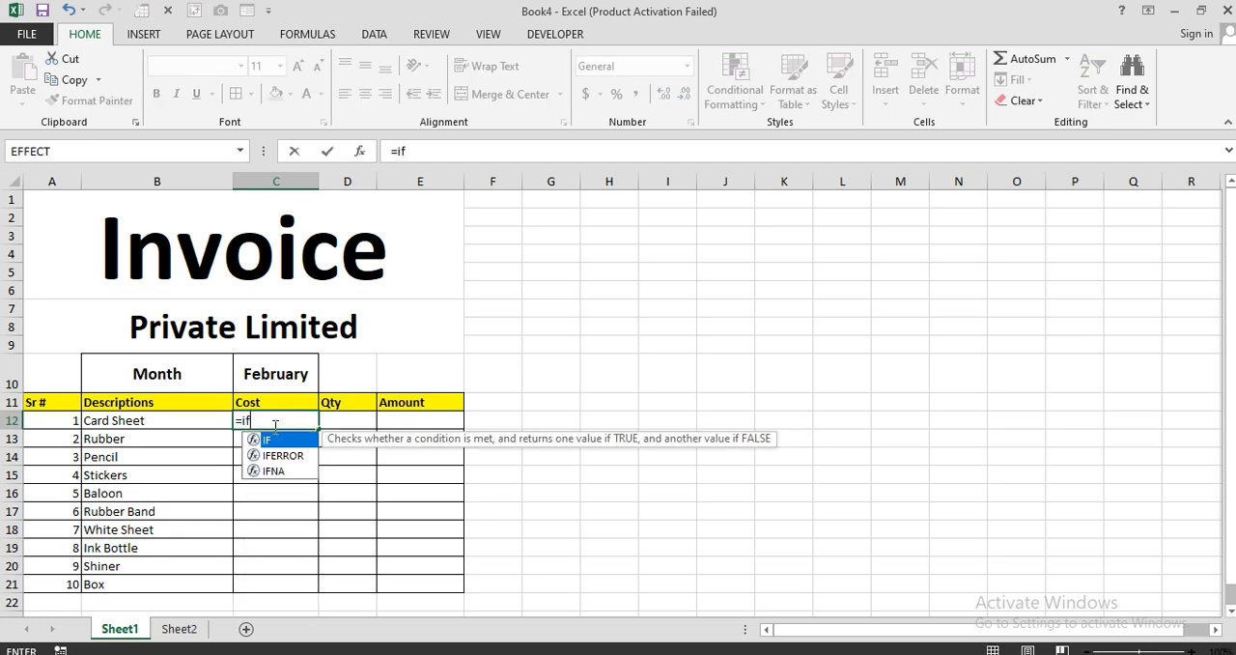
pyautogui.press('Tab')
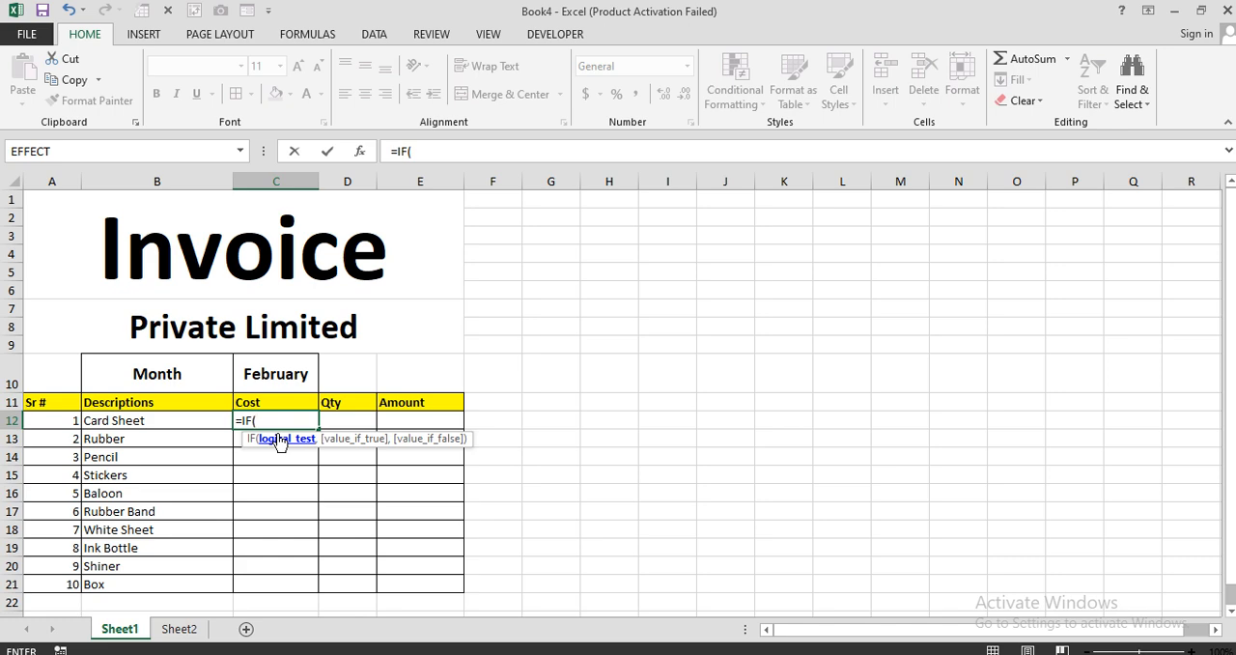
pyautogui.click(283, 376)
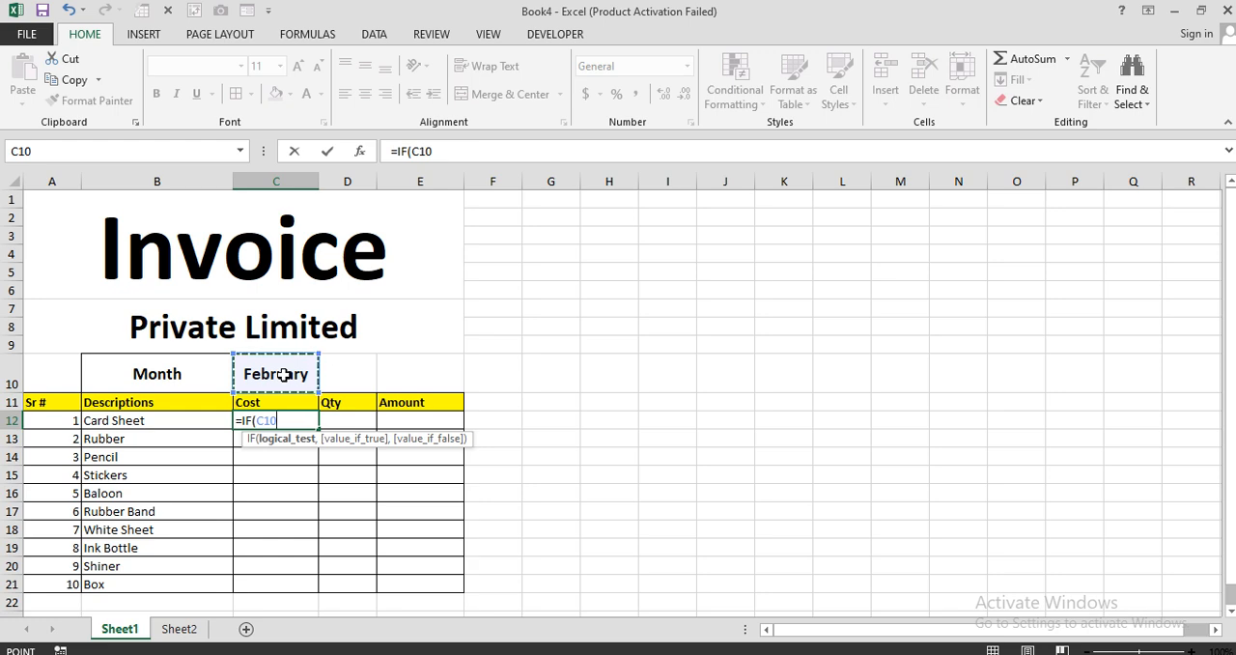
pyautogui.press('F4')
pyautogui.write('=')
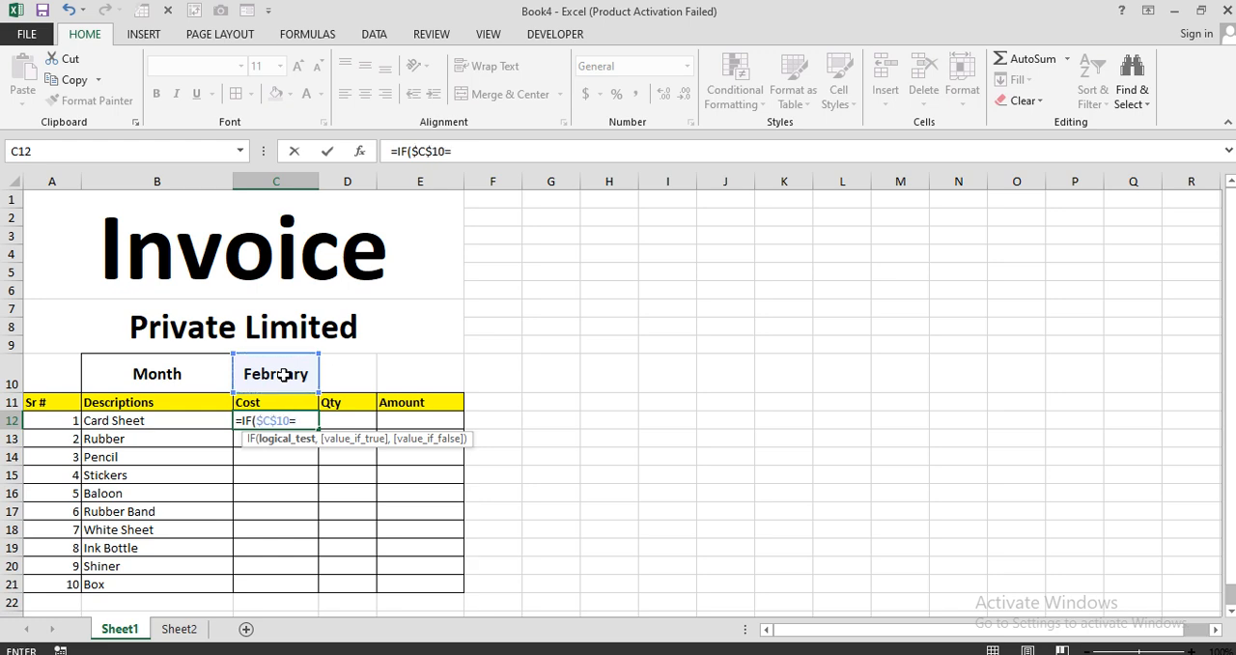
pyautogui.write('"January",')
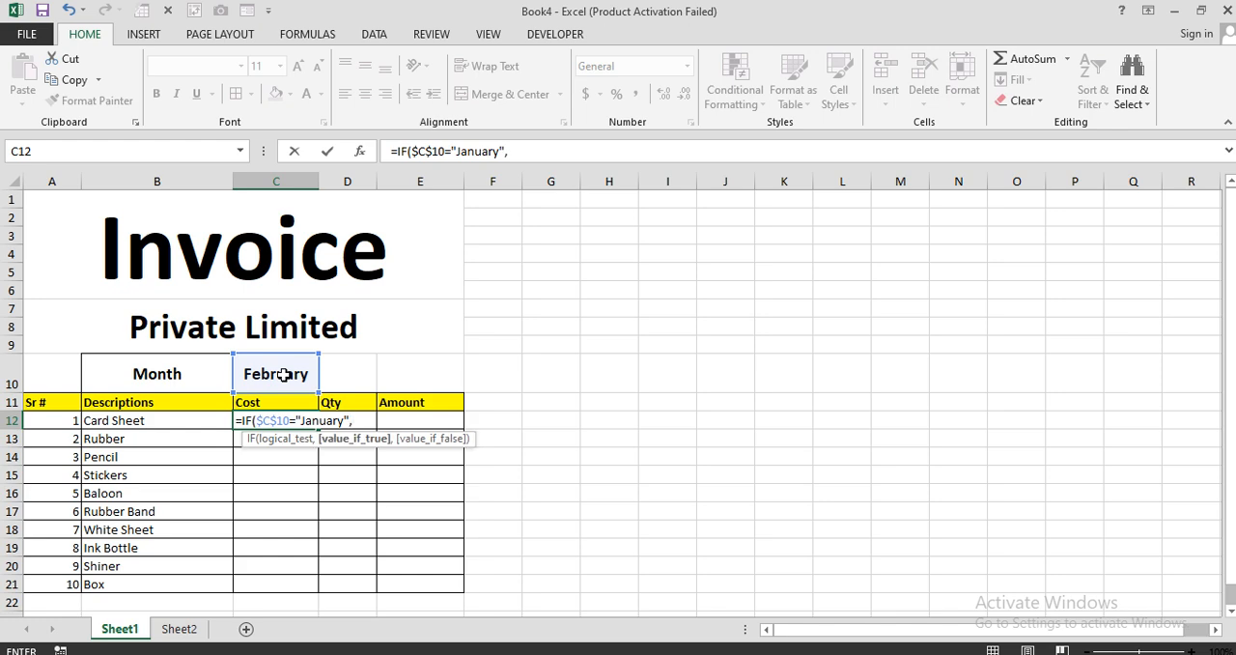
pyautogui.write('vlo')
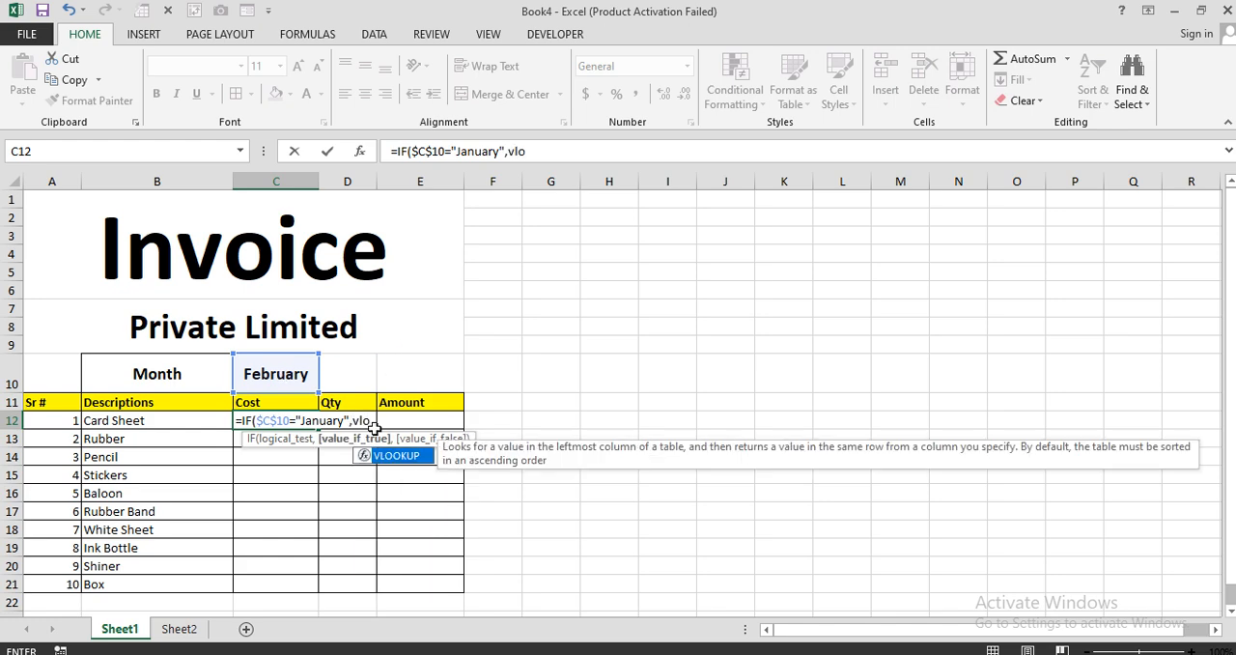
# Add a VLOOKUP of Sheet2!A3 in Sheet2!A2:D12, column 2, match type 0, as the C12 formula's January result.
pyautogui.press('Tab')
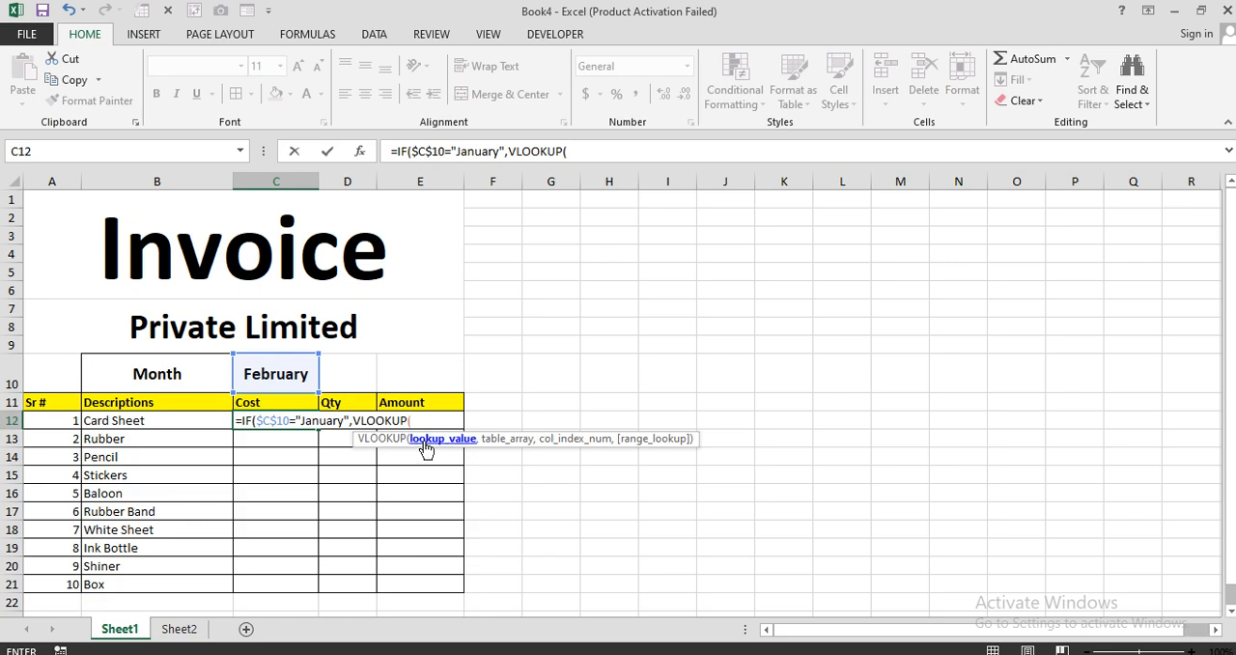
pyautogui.click(178, 628)
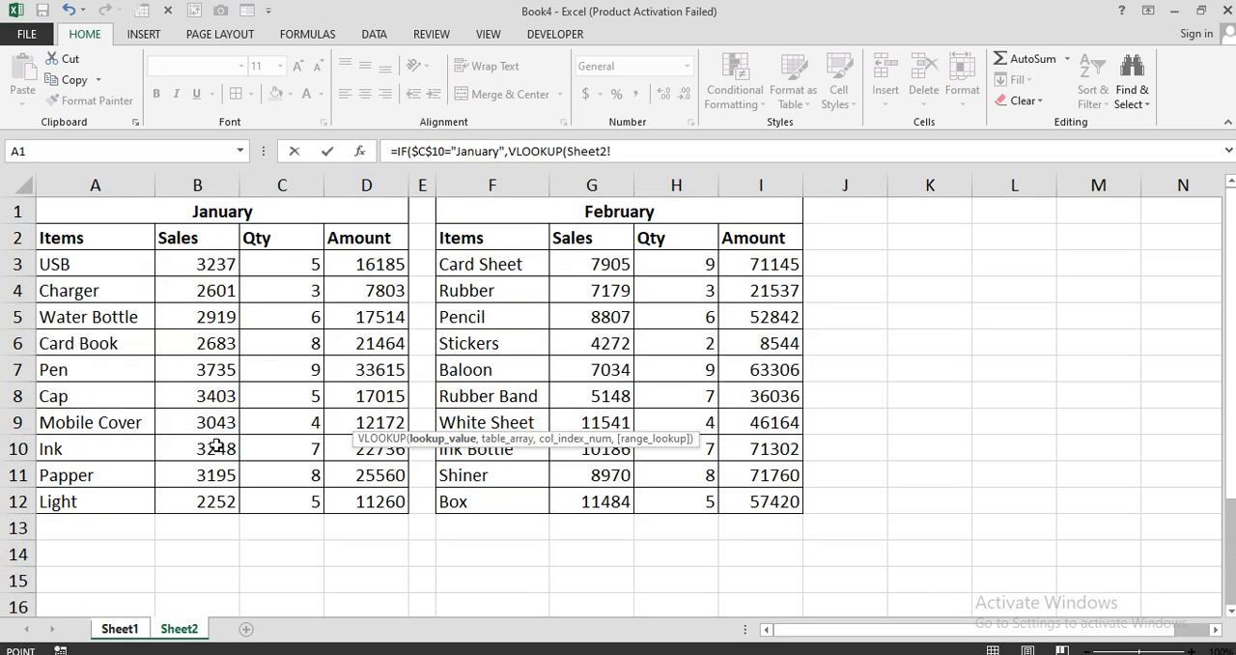
pyautogui.click(56, 266)
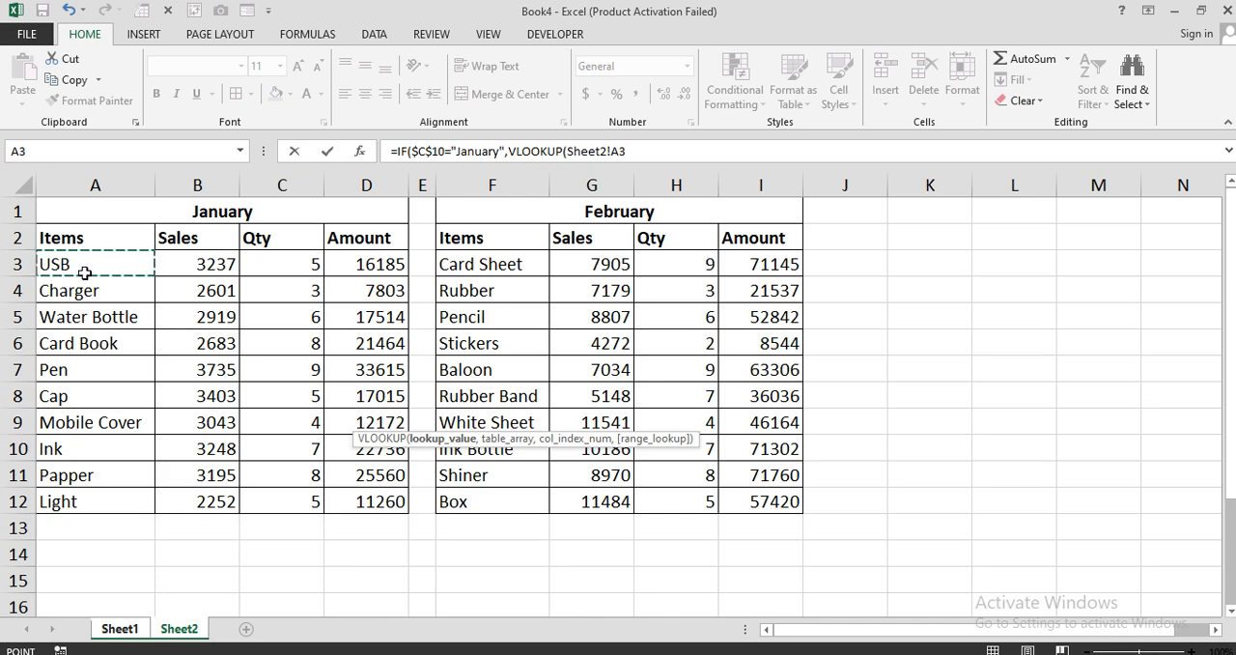
pyautogui.click(632, 151)
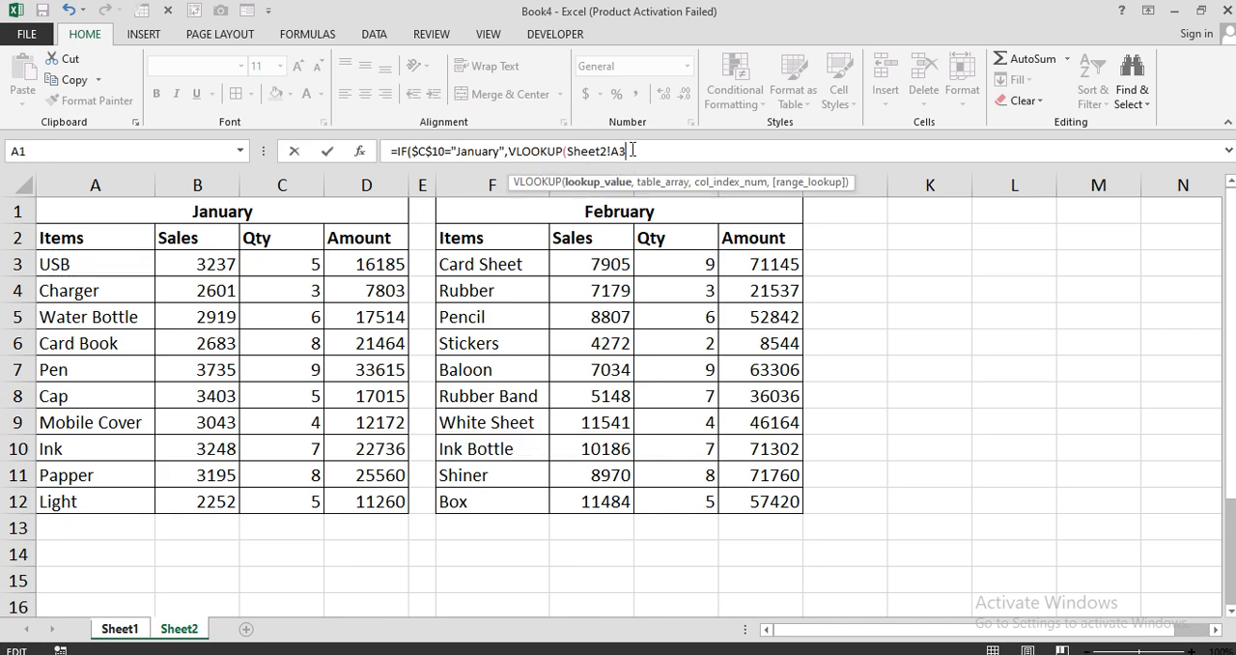
pyautogui.write(',')
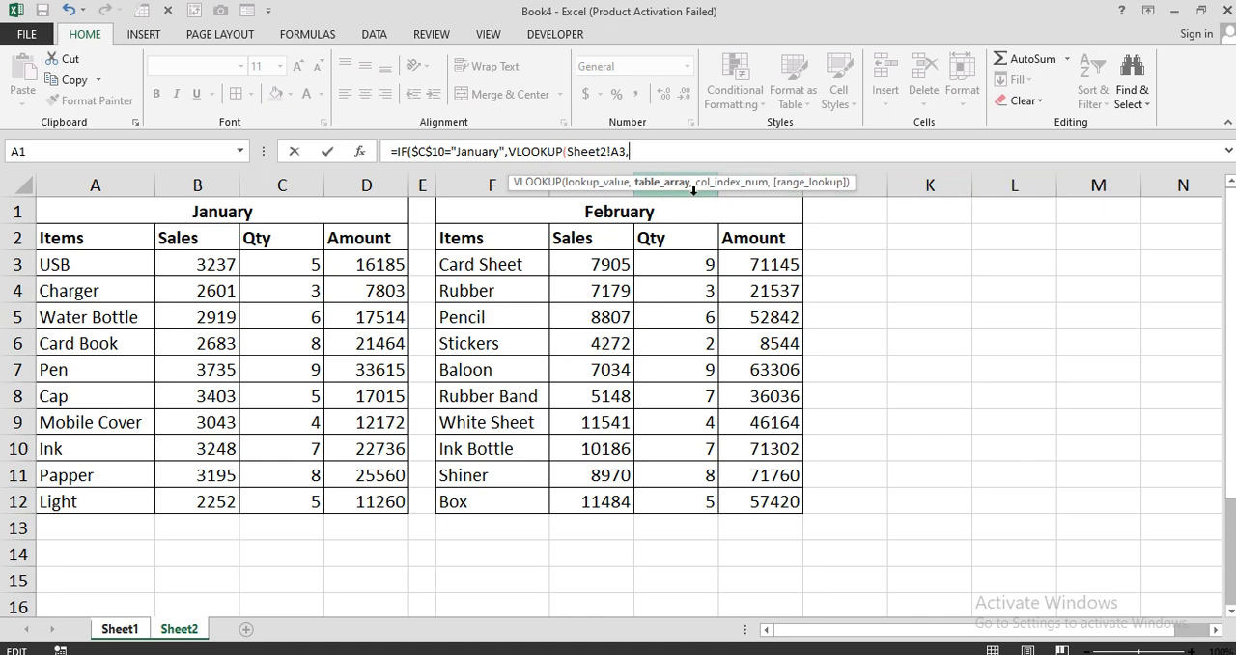
pyautogui.moveTo(83, 238); pyautogui.dragTo(367, 501)
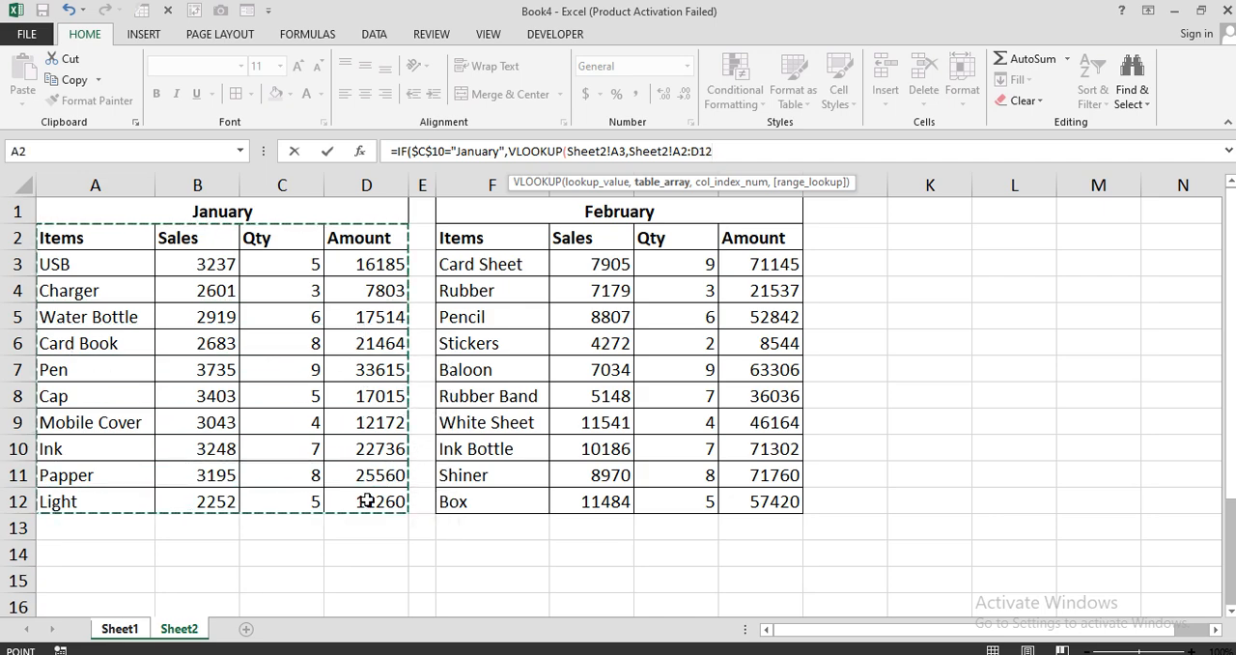
pyautogui.write(',')
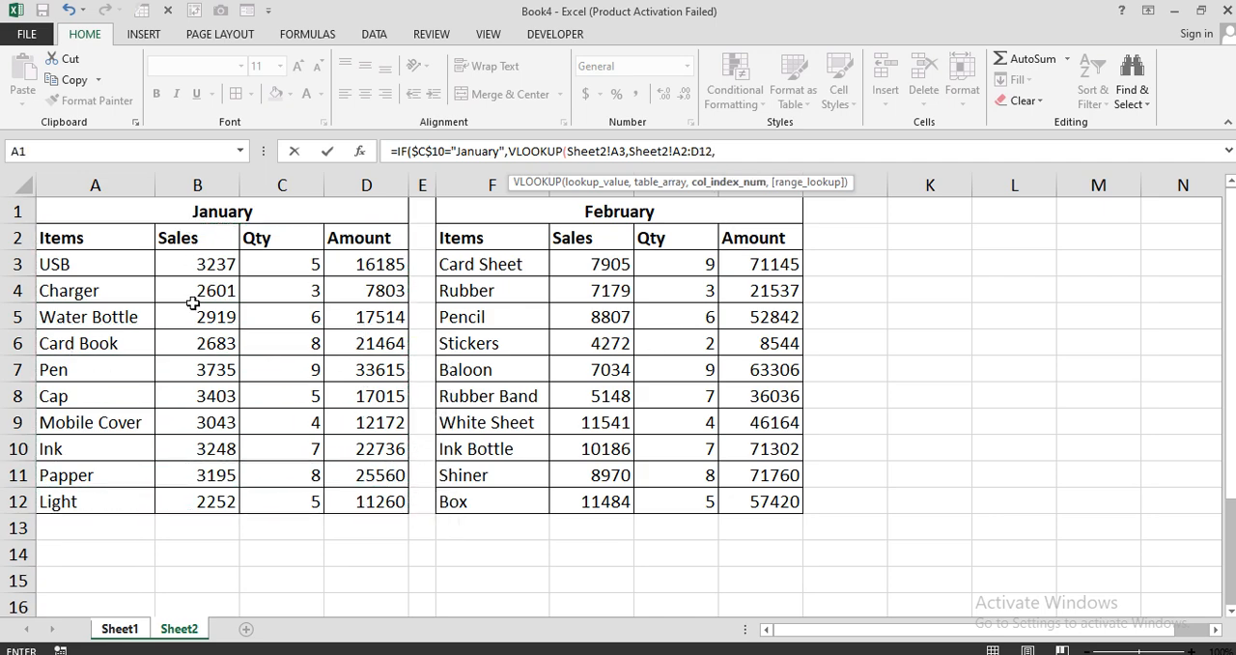
pyautogui.write('2,0')
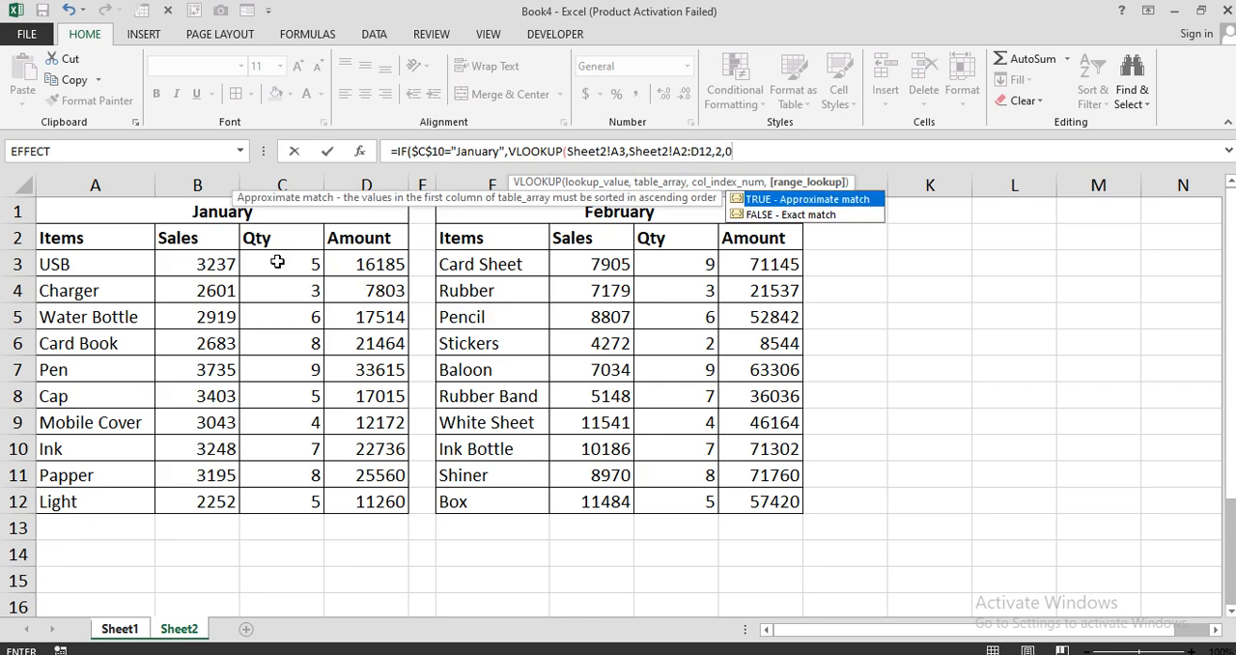
pyautogui.write(')')
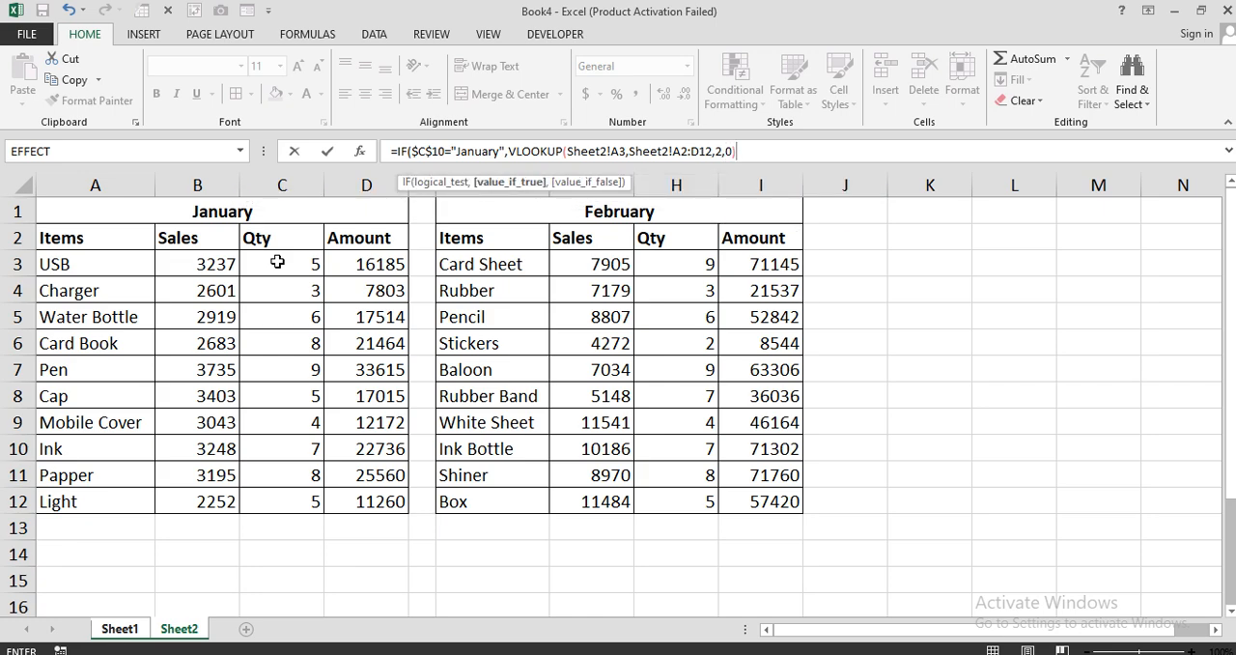
pyautogui.write(',')
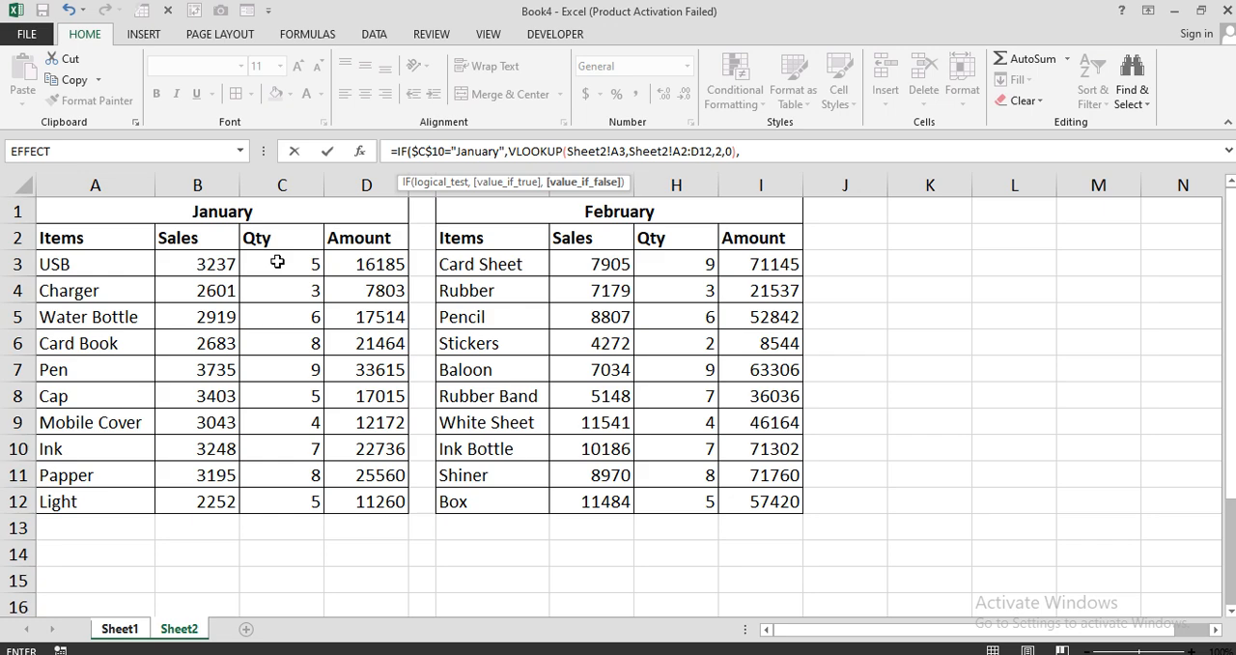
pyautogui.write('IF(')
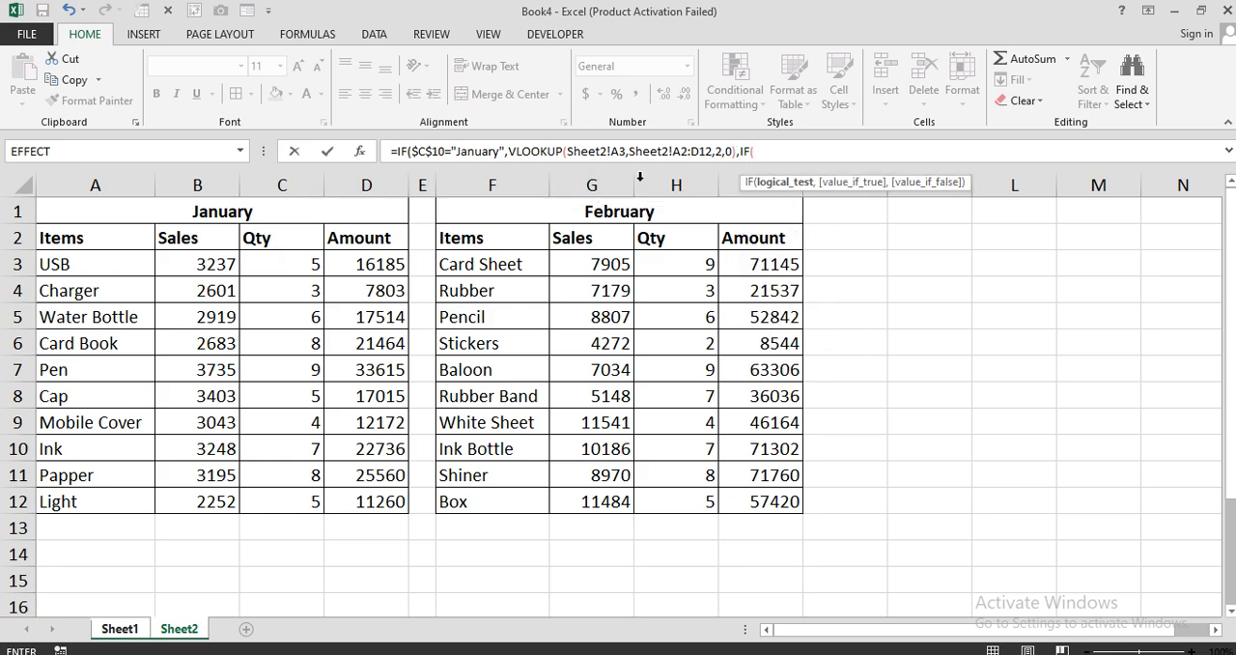
# Nest a second IF in the C12 cost formula testing whether Sheet1!$C$10 equals "February".
pyautogui.click(123, 628)
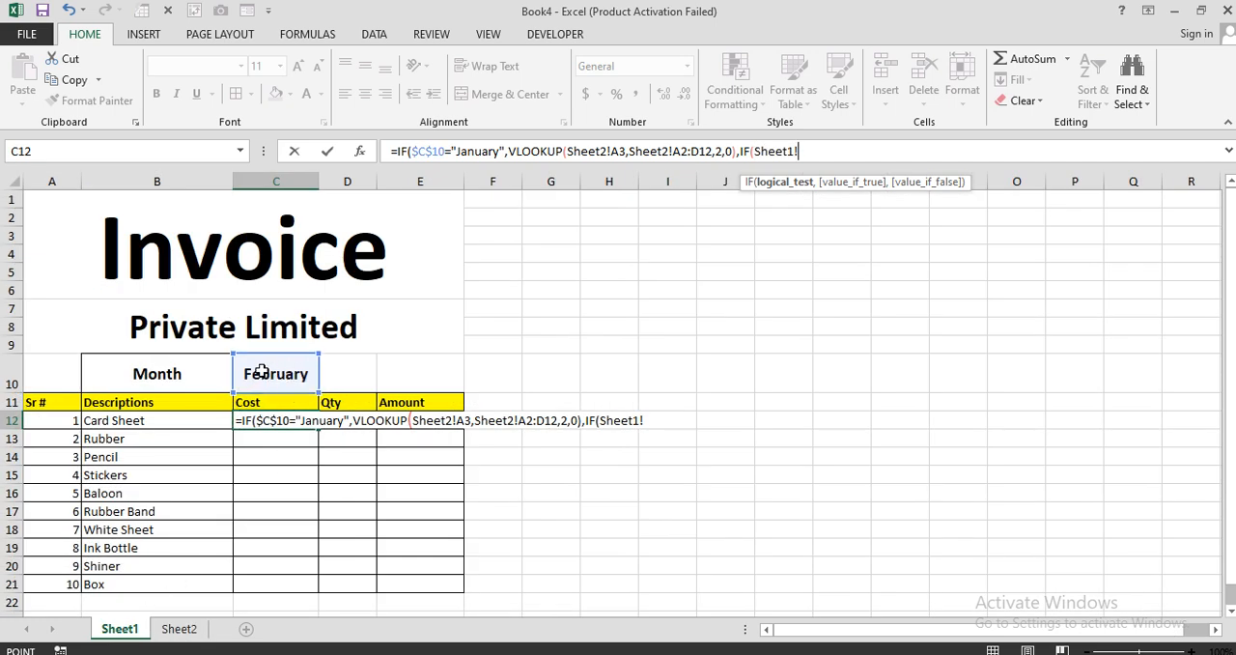
pyautogui.click(265, 376)
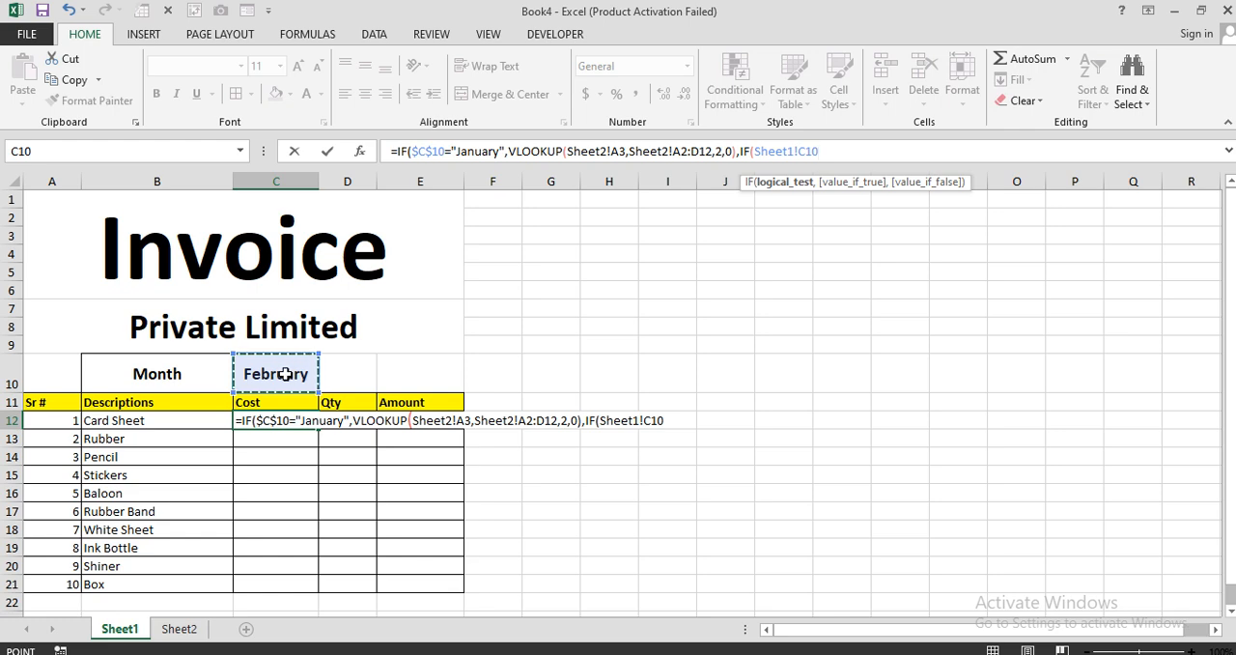
pyautogui.press('F4')
pyautogui.write('="Febr')
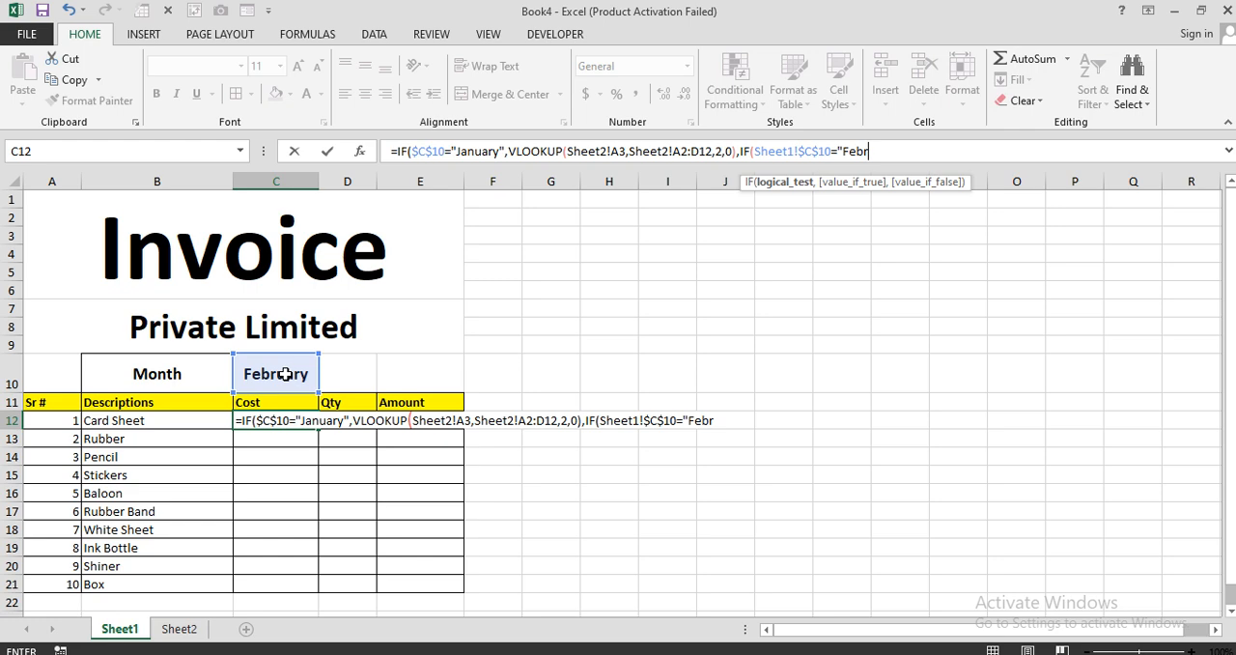
pyautogui.write('uary",')
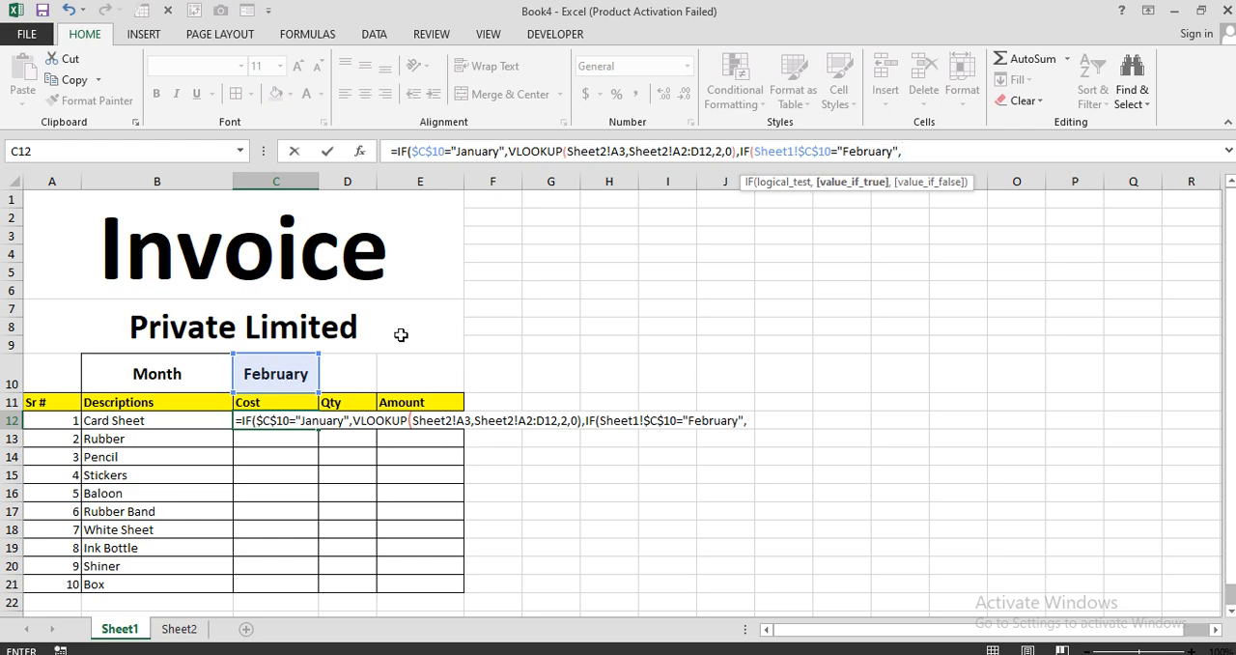
pyautogui.write('vlo')
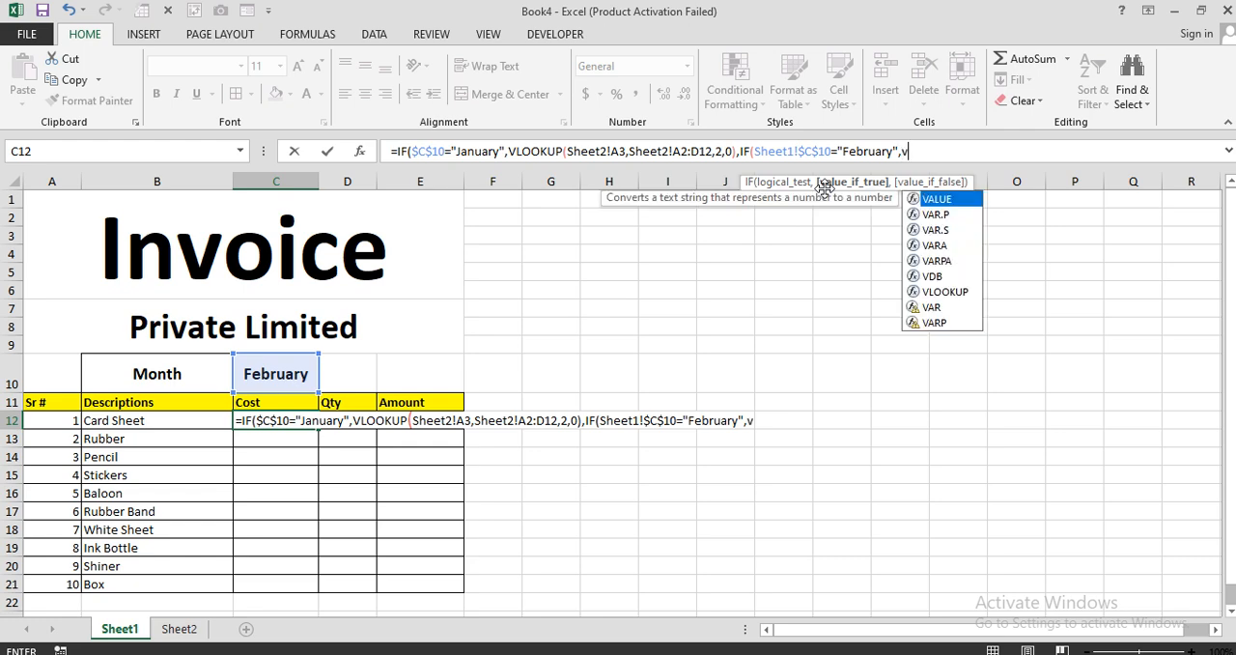
# Add a VLOOKUP of Sheet2!F3 in Sheet2!F2:I12, column 2, match type 0, as the C12 formula's February result.
pyautogui.press('Tab')
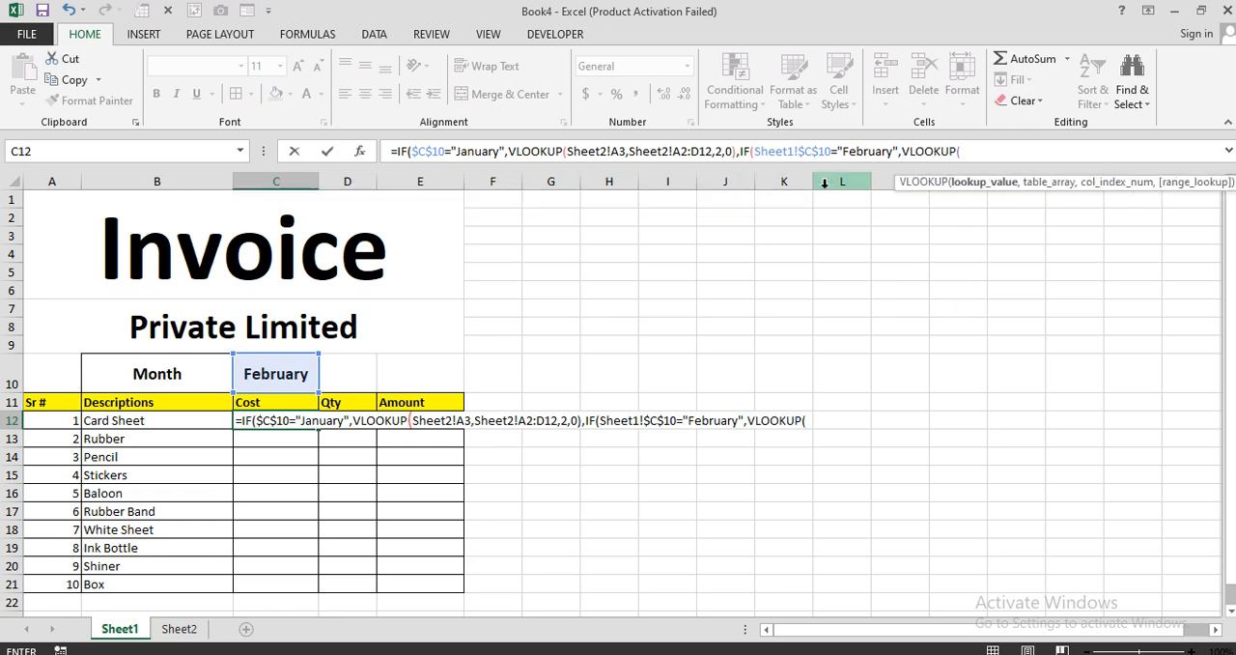
pyautogui.click(180, 629)
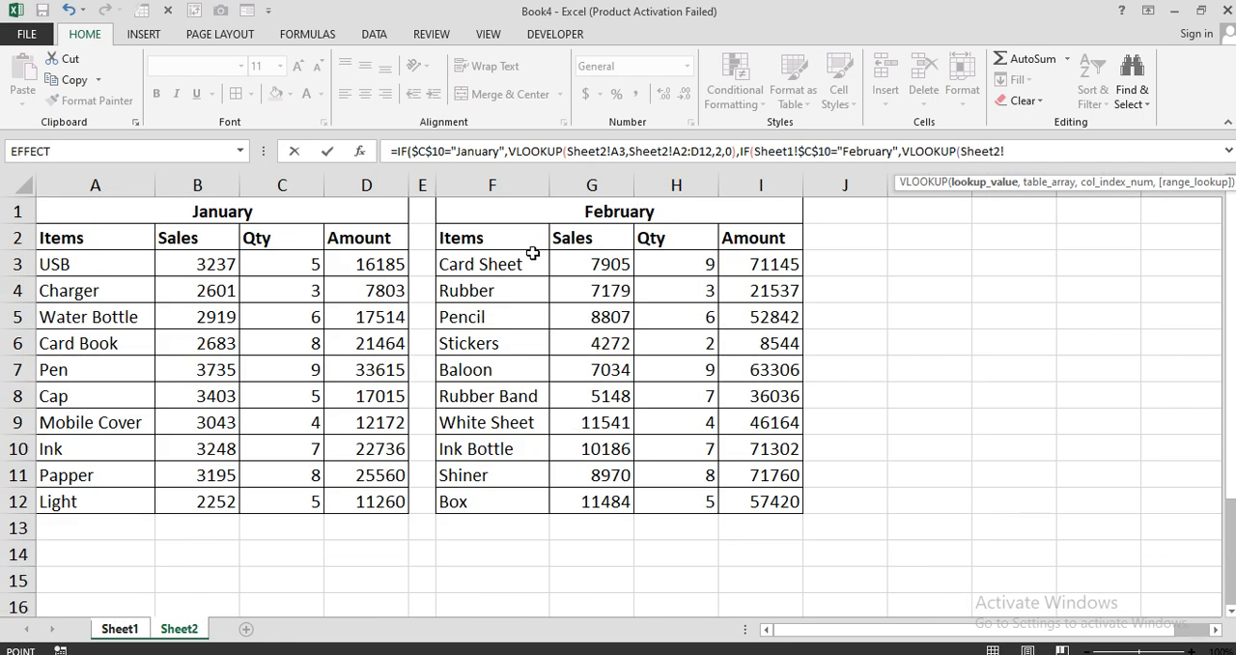
pyautogui.click(494, 264)
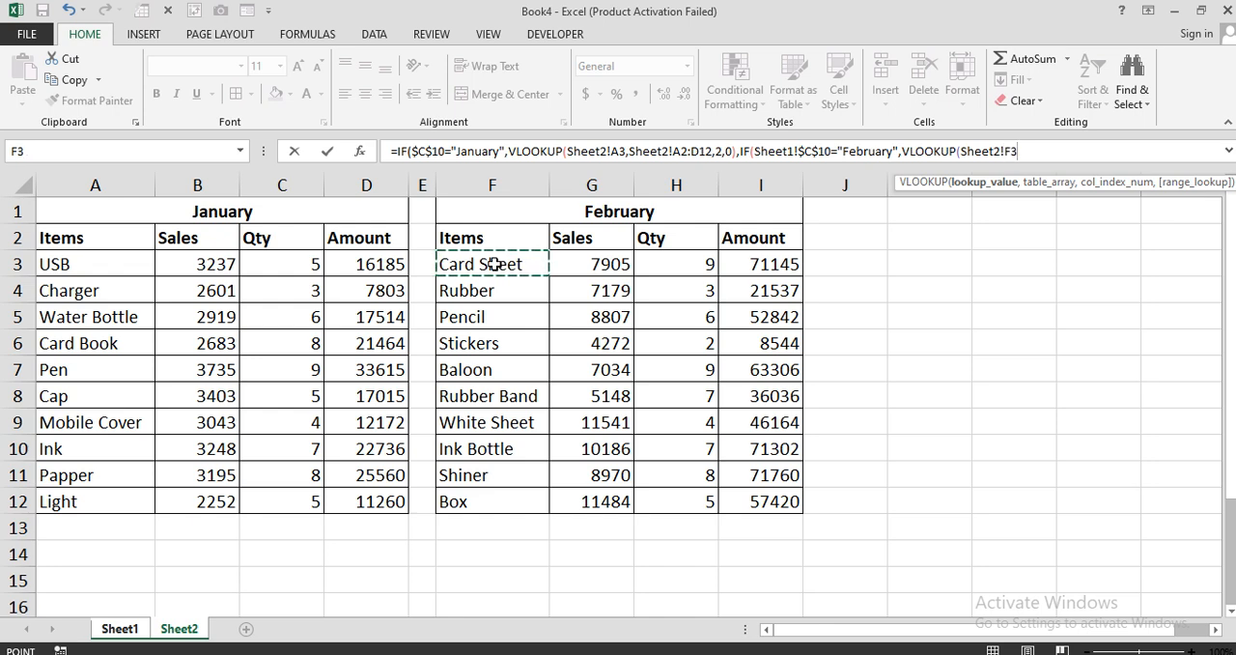
pyautogui.write(',')
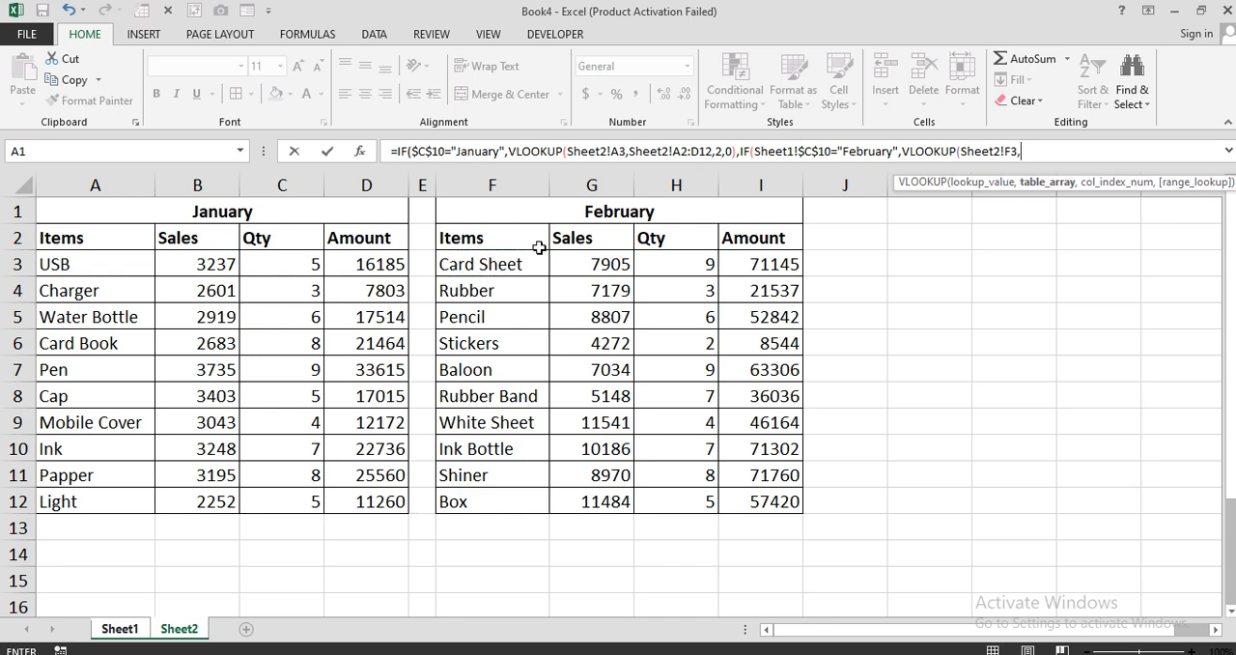
pyautogui.moveTo(491, 236); pyautogui.dragTo(772, 490)
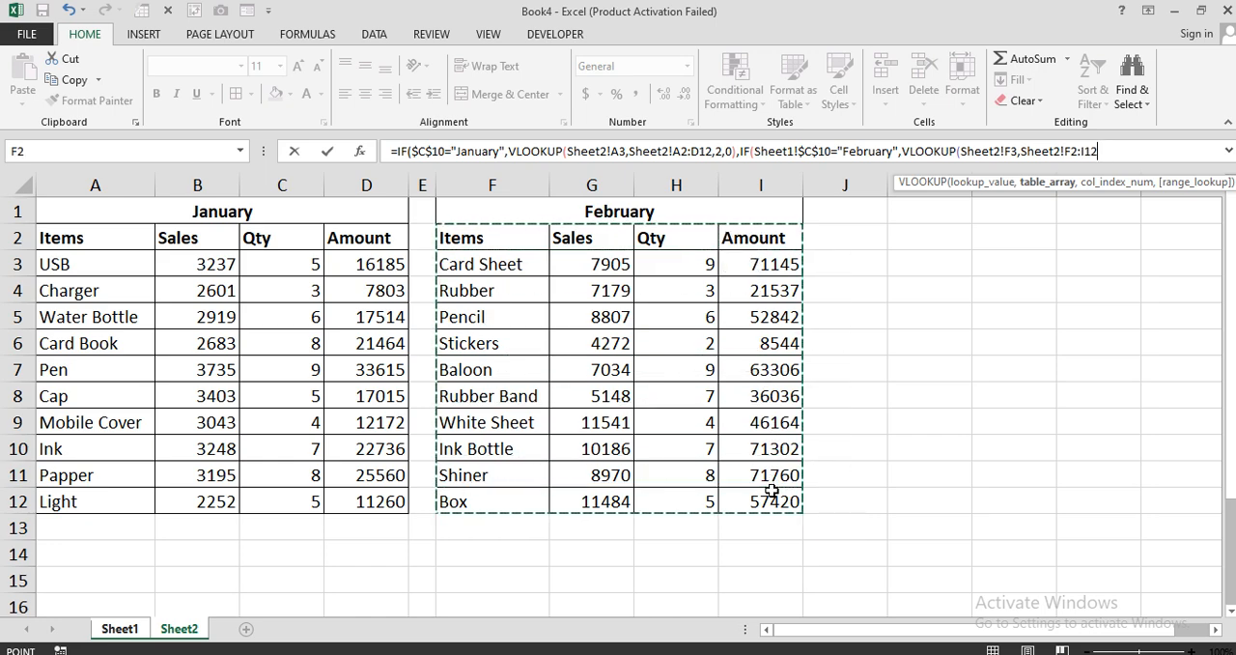
pyautogui.write(',2')
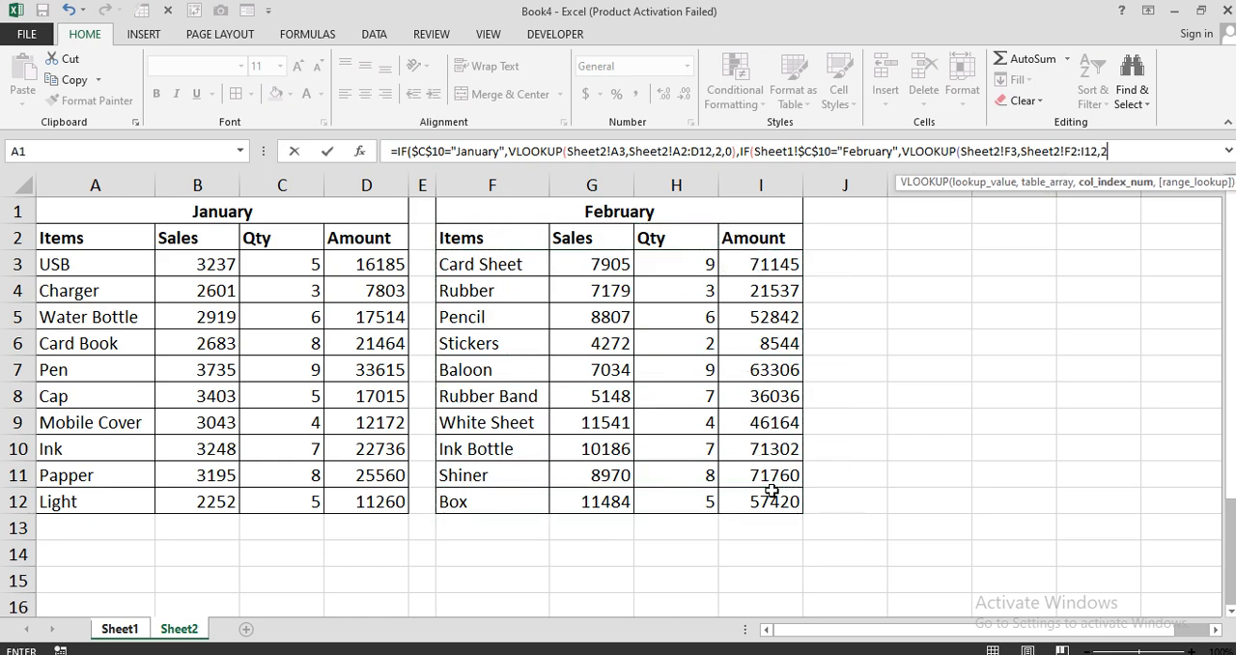
pyautogui.write(',0')
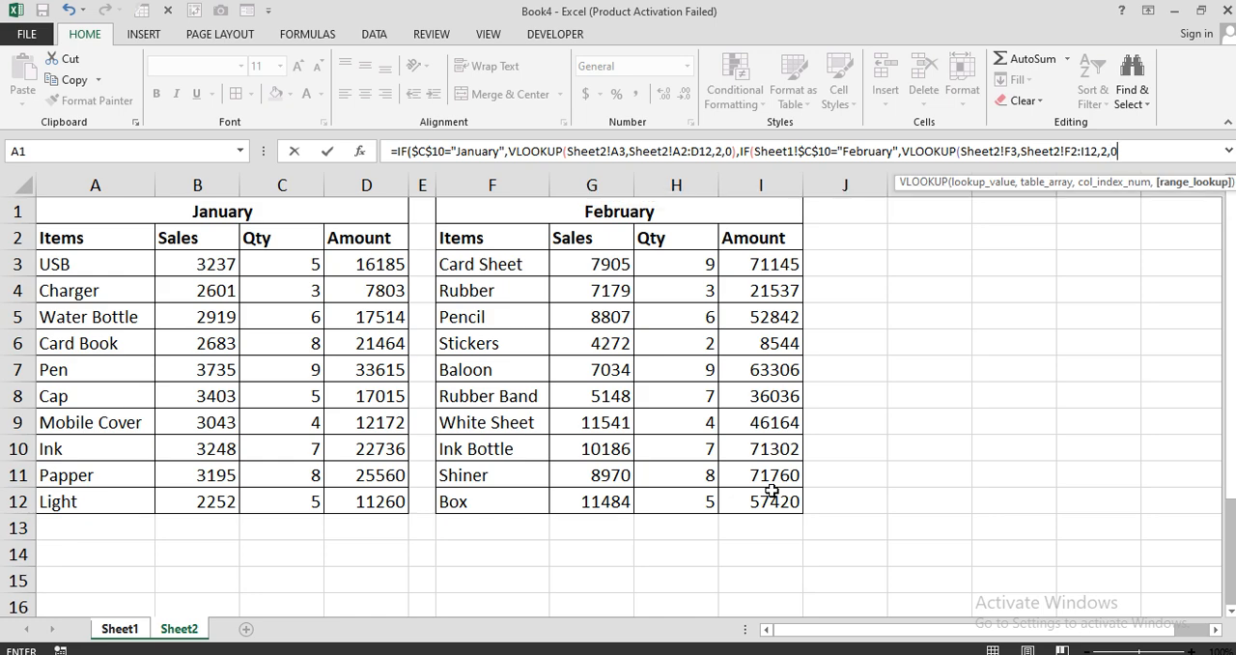
pyautogui.write('))')
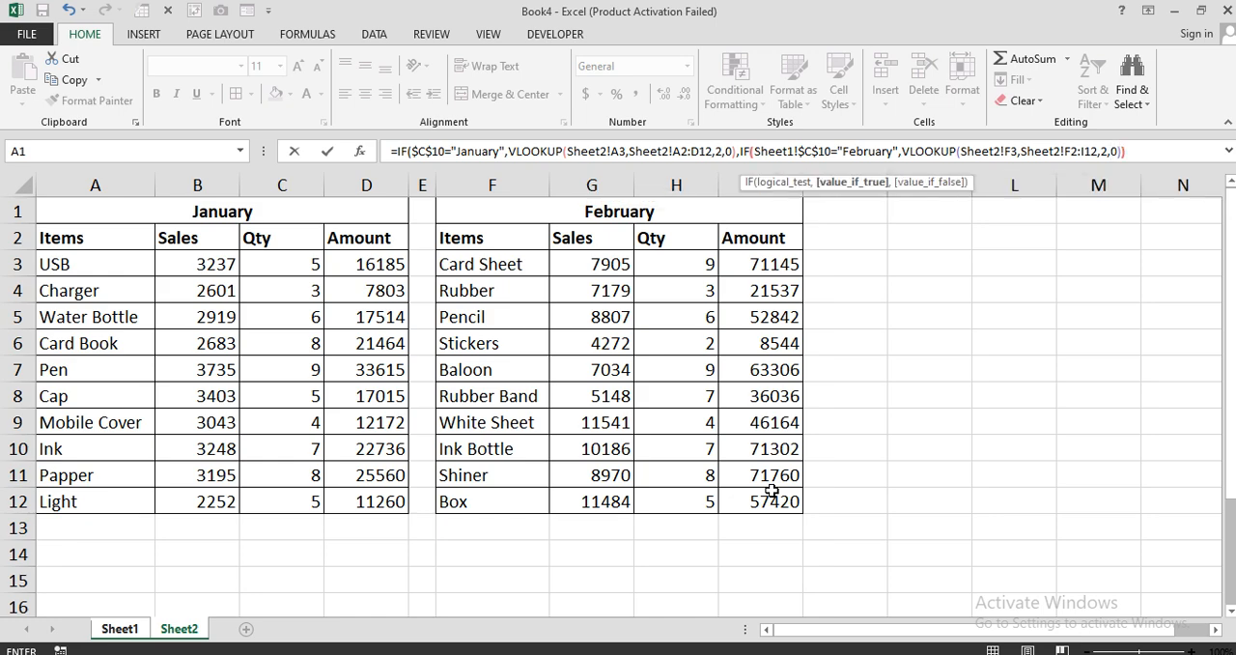
pyautogui.write(')')
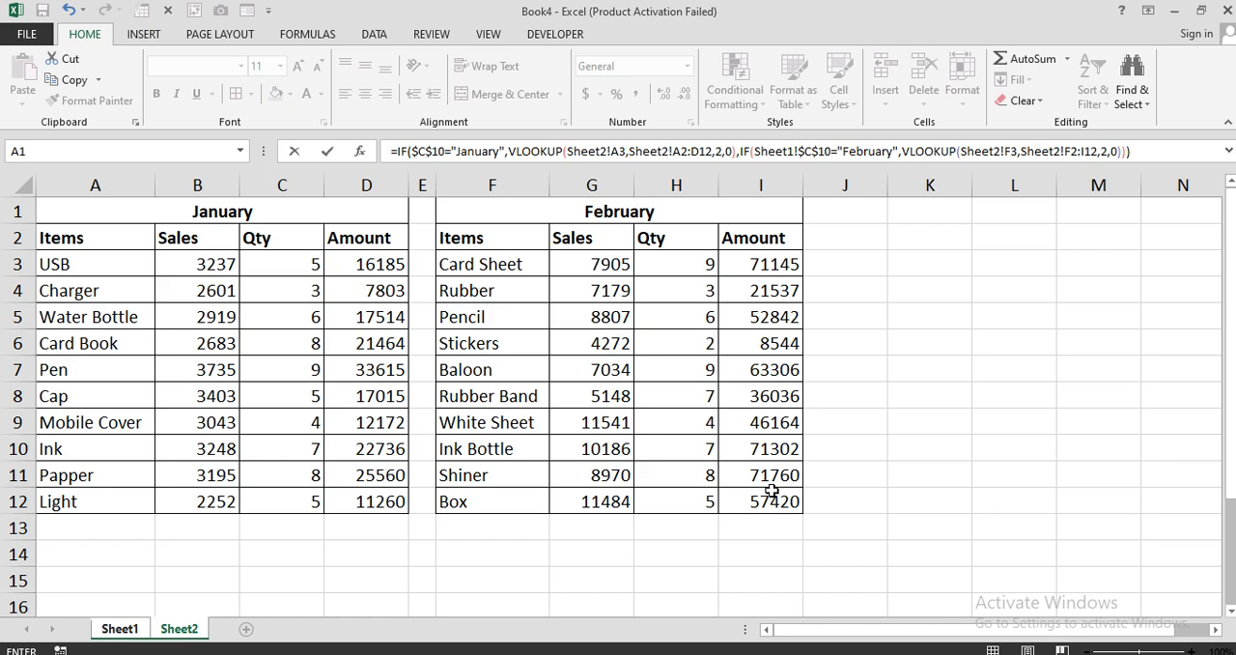
# Close and enter the C12 cost formula without a final false value, and fill it down to C21.
pyautogui.press('Return')
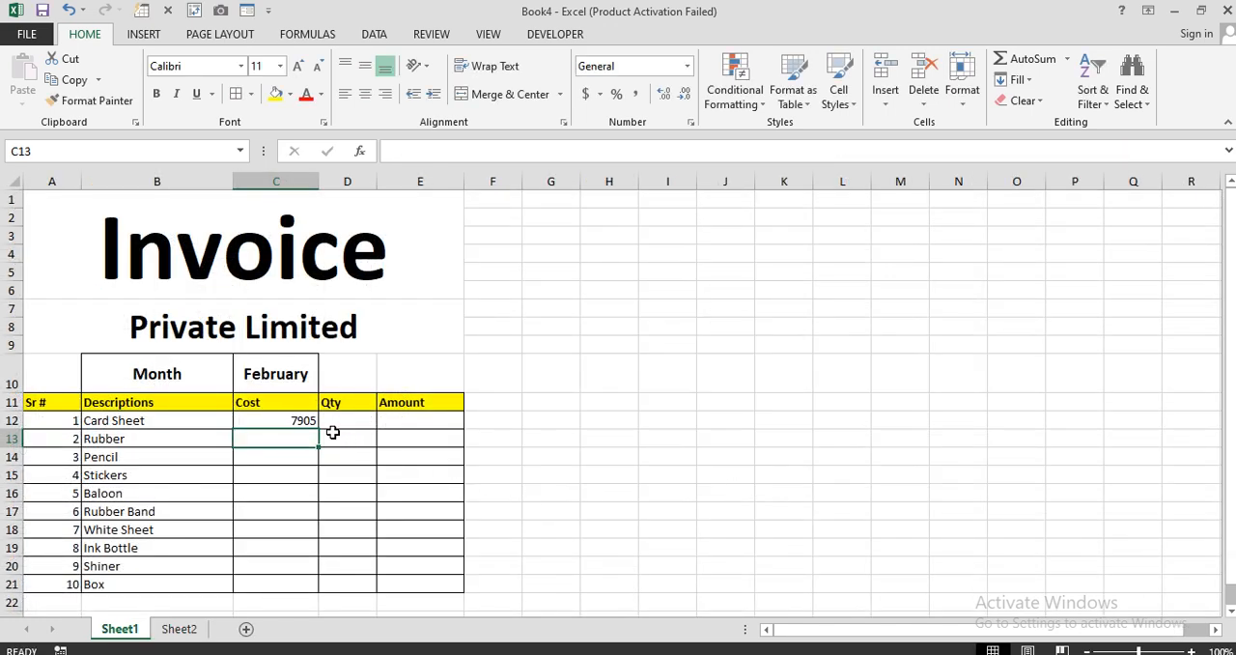
pyautogui.click(305, 422)
pyautogui.moveTo(317, 429); pyautogui.dragTo(296, 591)
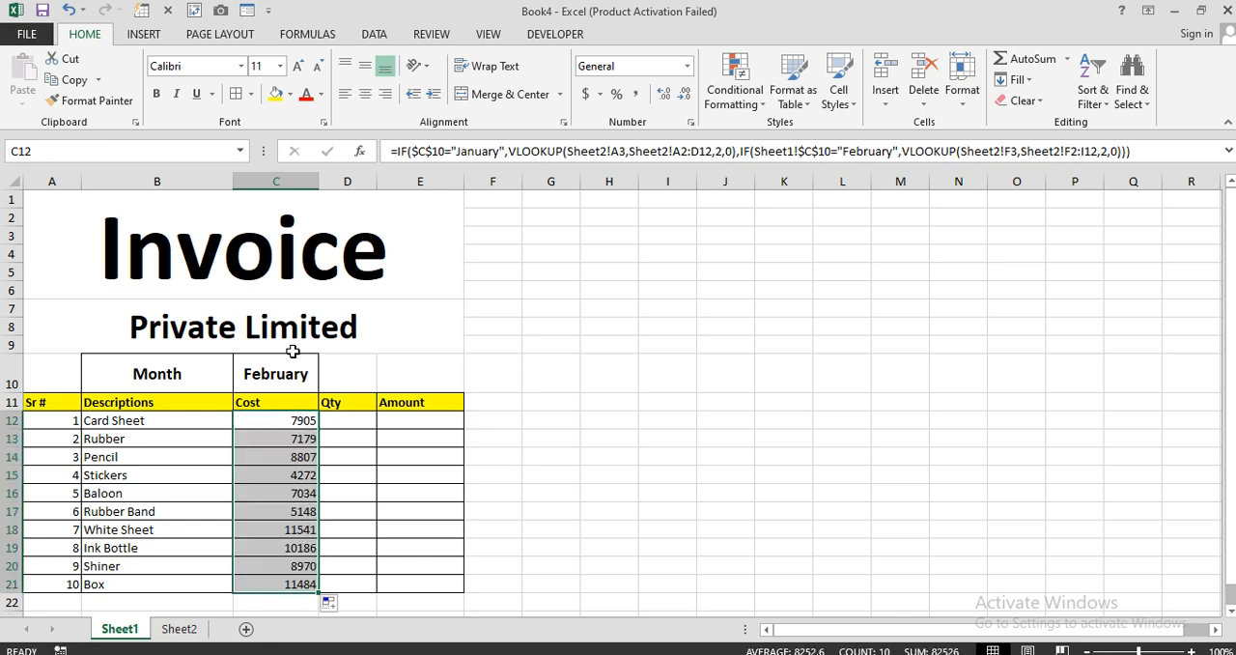
# Glance at the Sheet2 tables, set the invoice month in C10 on Sheet1 to January, and check the descriptions and costs.
pyautogui.click(196, 588)
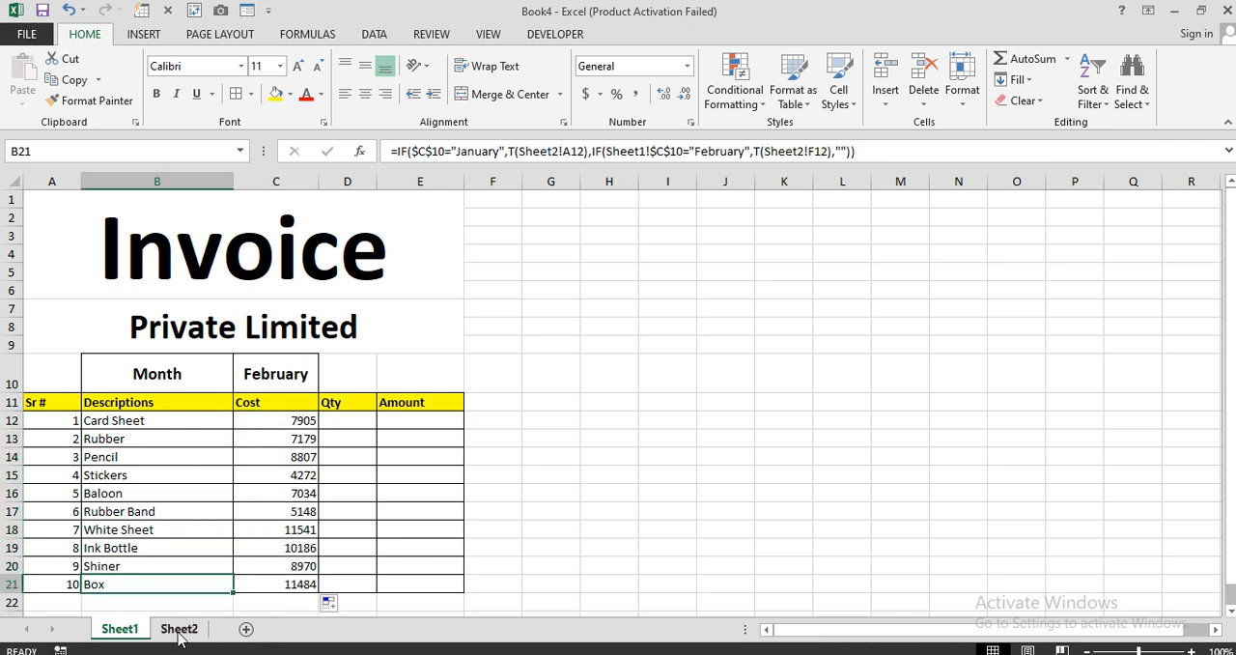
pyautogui.click(179, 628)
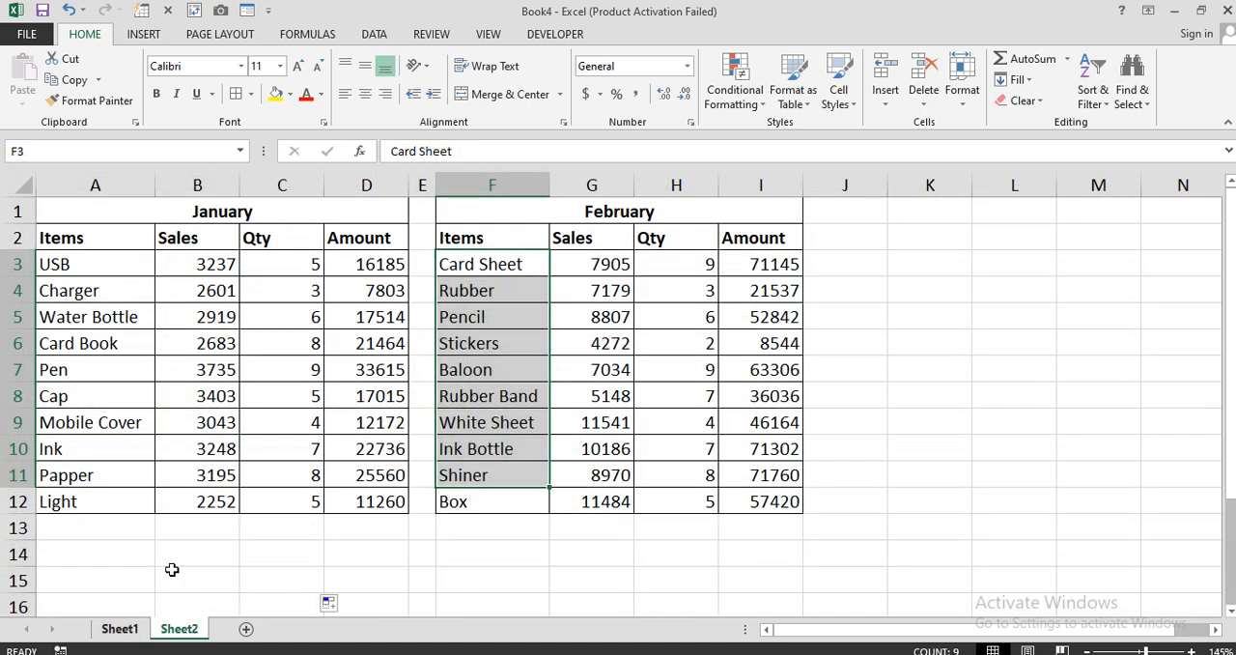
pyautogui.click(120, 628)
pyautogui.click(273, 384)
pyautogui.write('January')
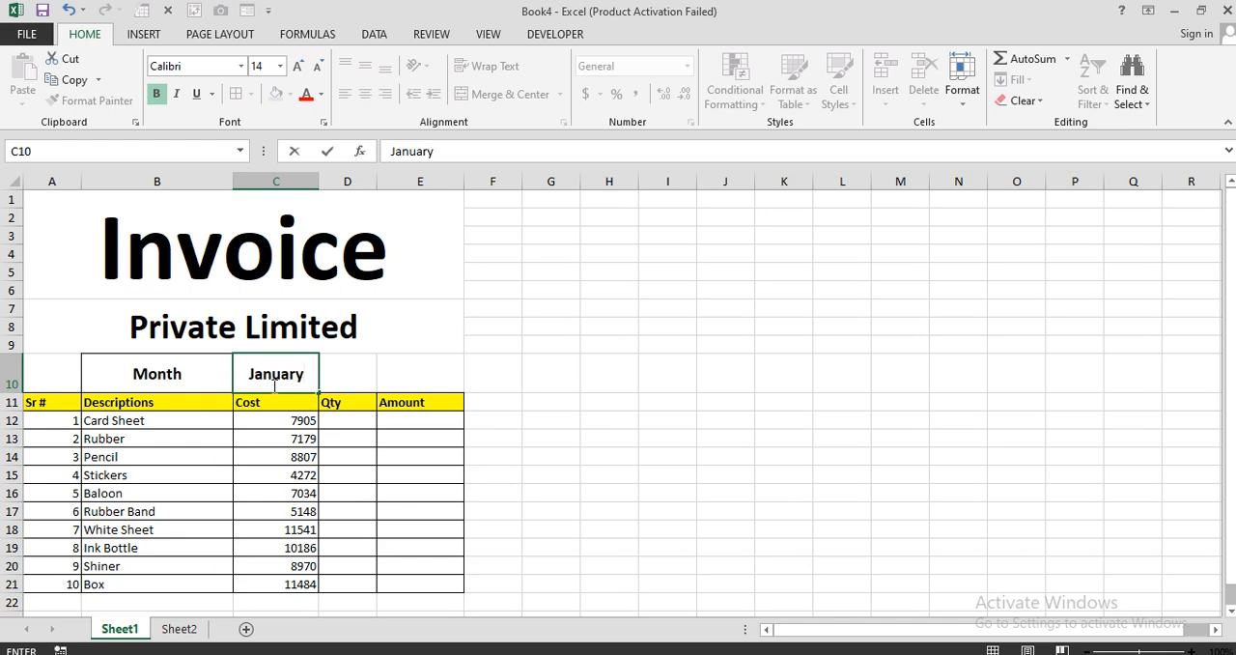
pyautogui.press('Return')
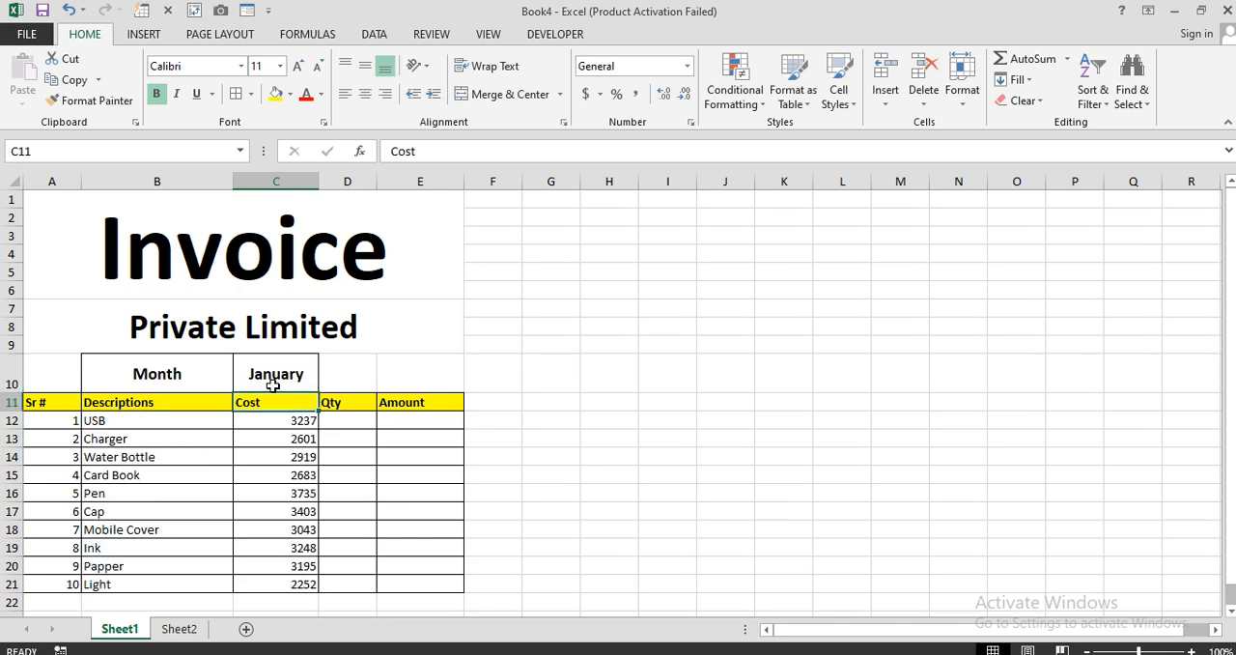
pyautogui.moveTo(171, 421); pyautogui.dragTo(270, 582)
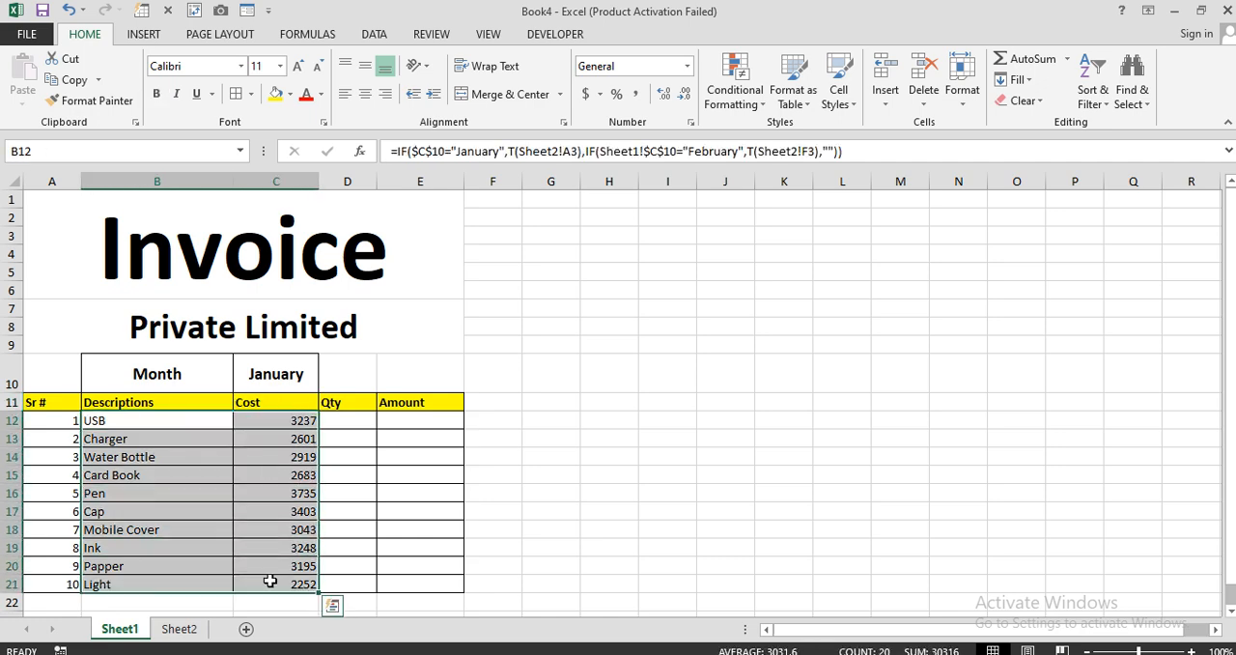
# Copy the C12 cost formula's text and place it in D12 as the starting quantity formula.
pyautogui.click(355, 421)
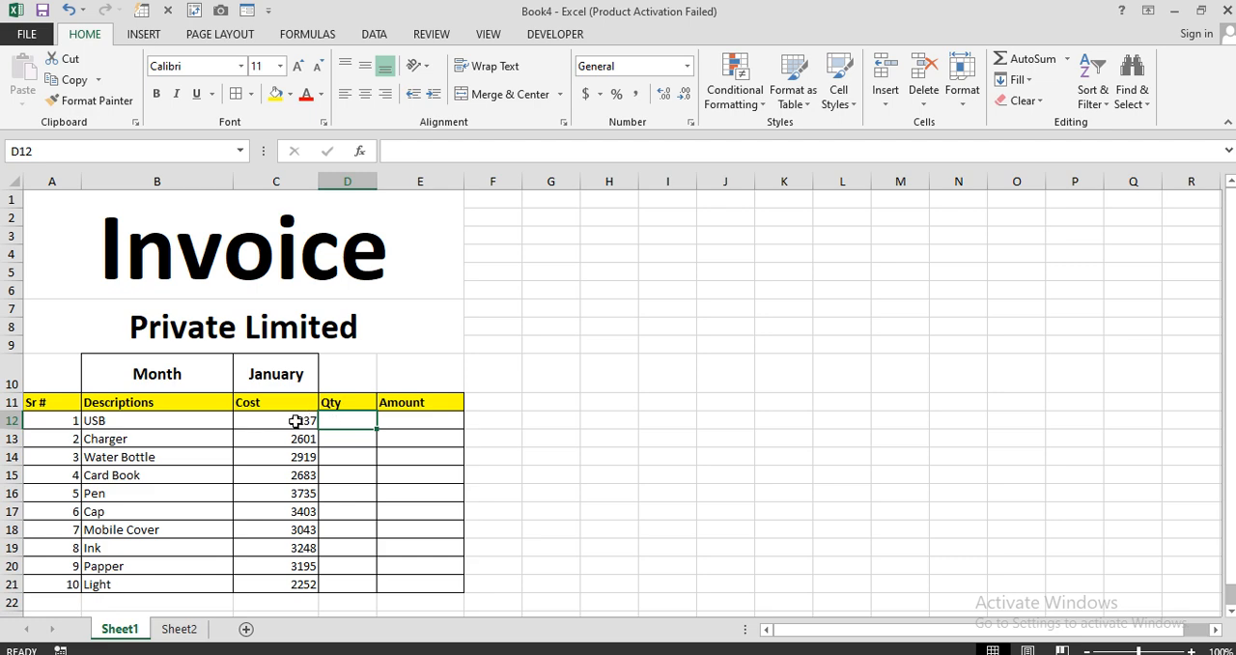
pyautogui.click(290, 421)
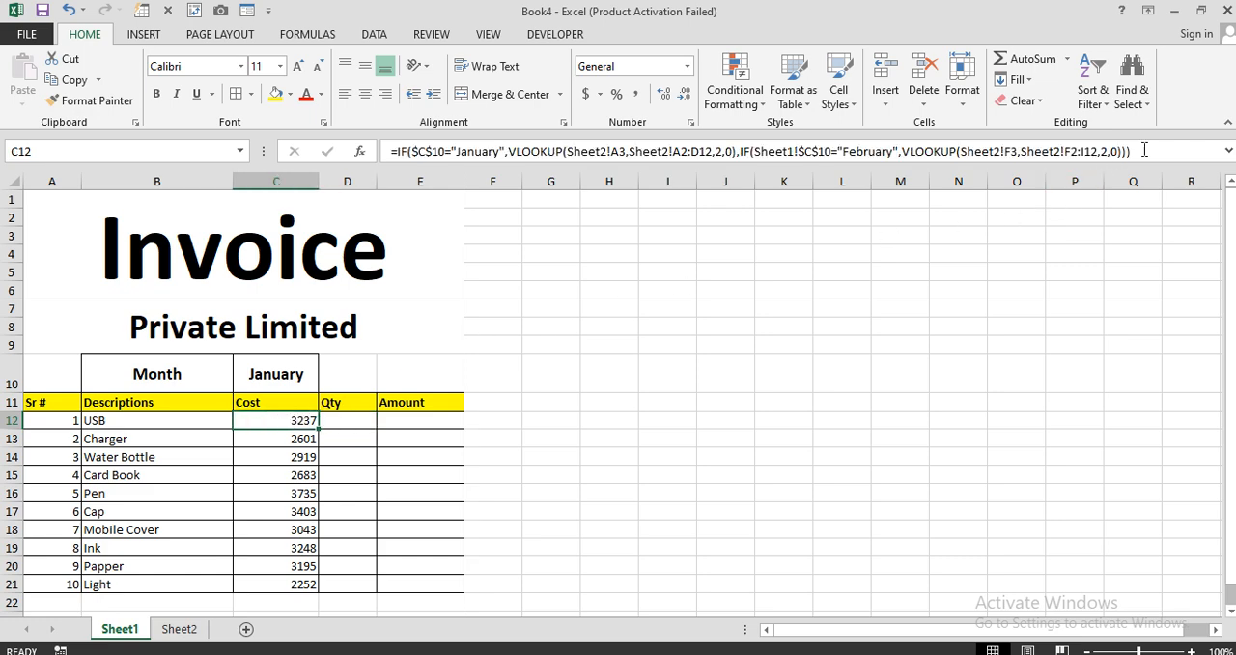
pyautogui.moveTo(1143, 150); pyautogui.dragTo(403, 157)
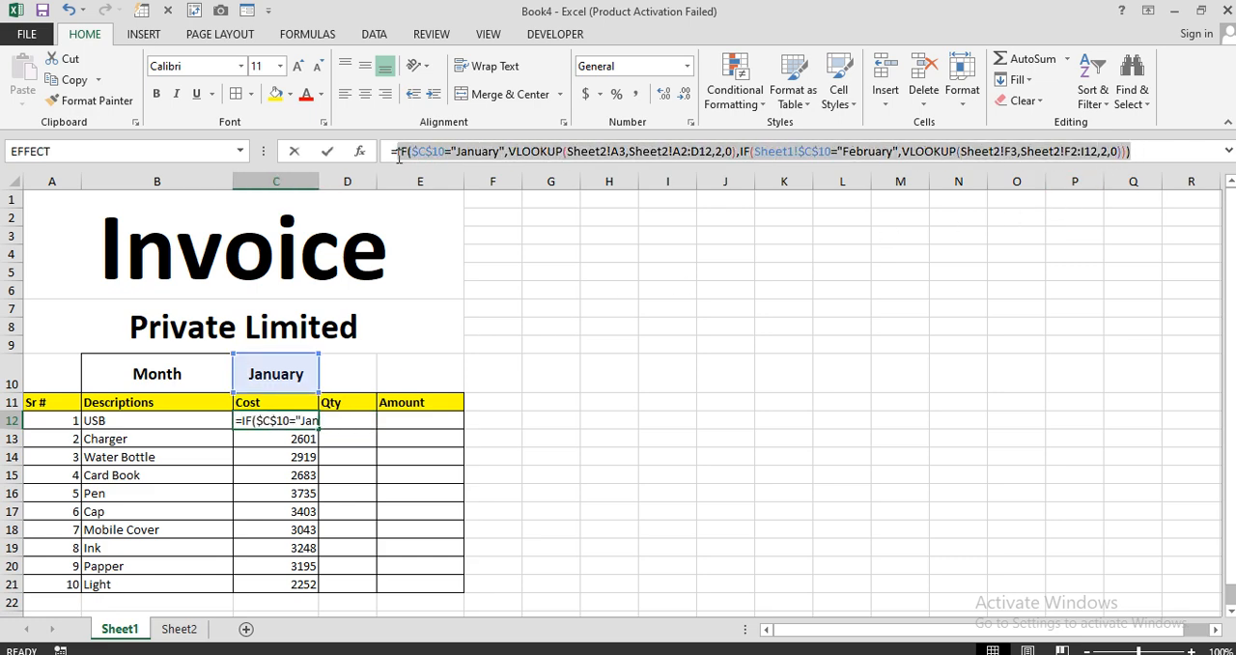
pyautogui.hotkey('ctrl', 'c')
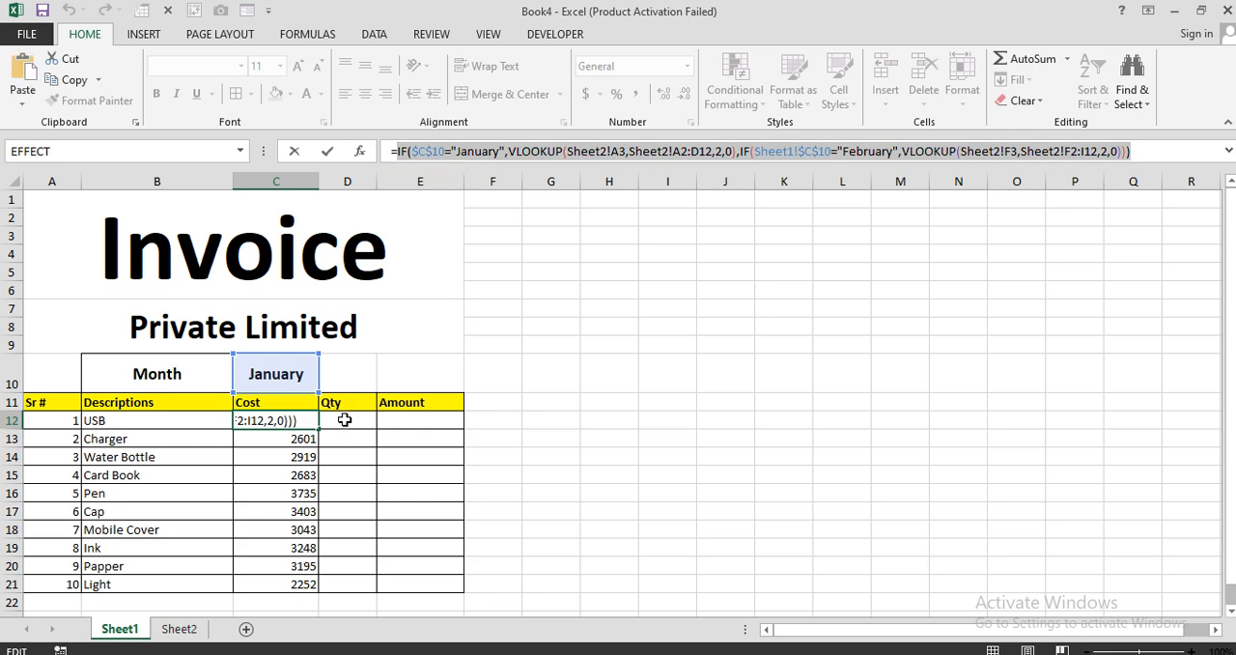
pyautogui.press('Escape')
pyautogui.click(353, 422)
pyautogui.write('=')
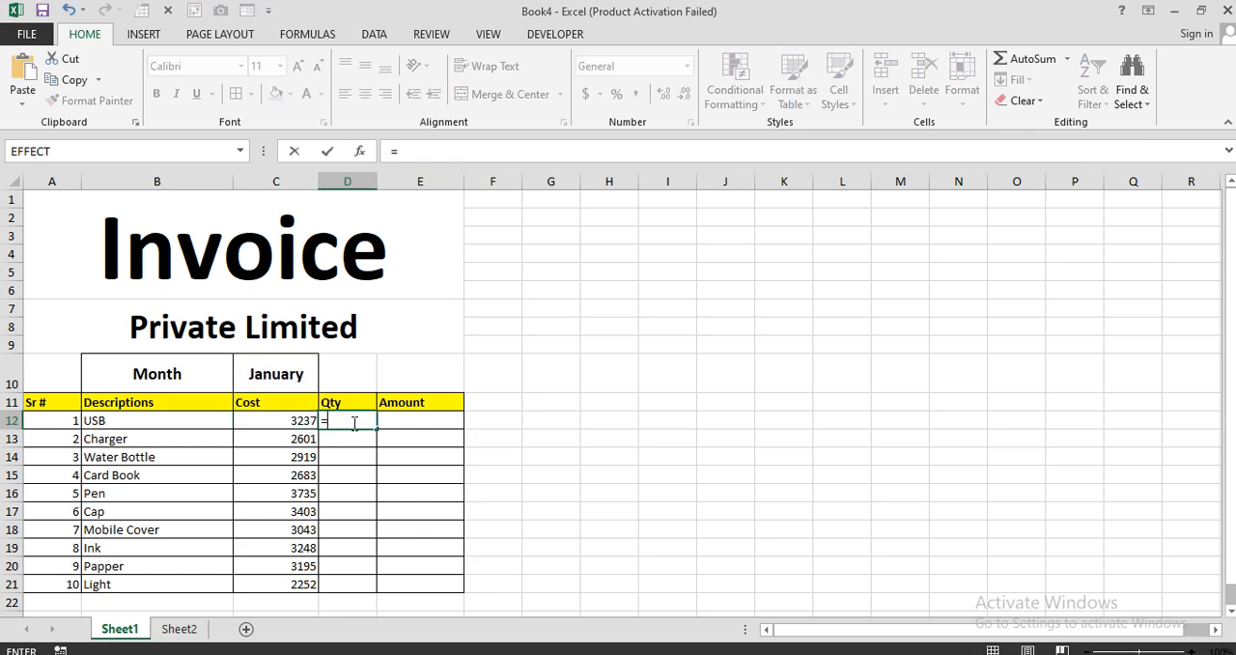
pyautogui.hotkey('ctrl', 'v')
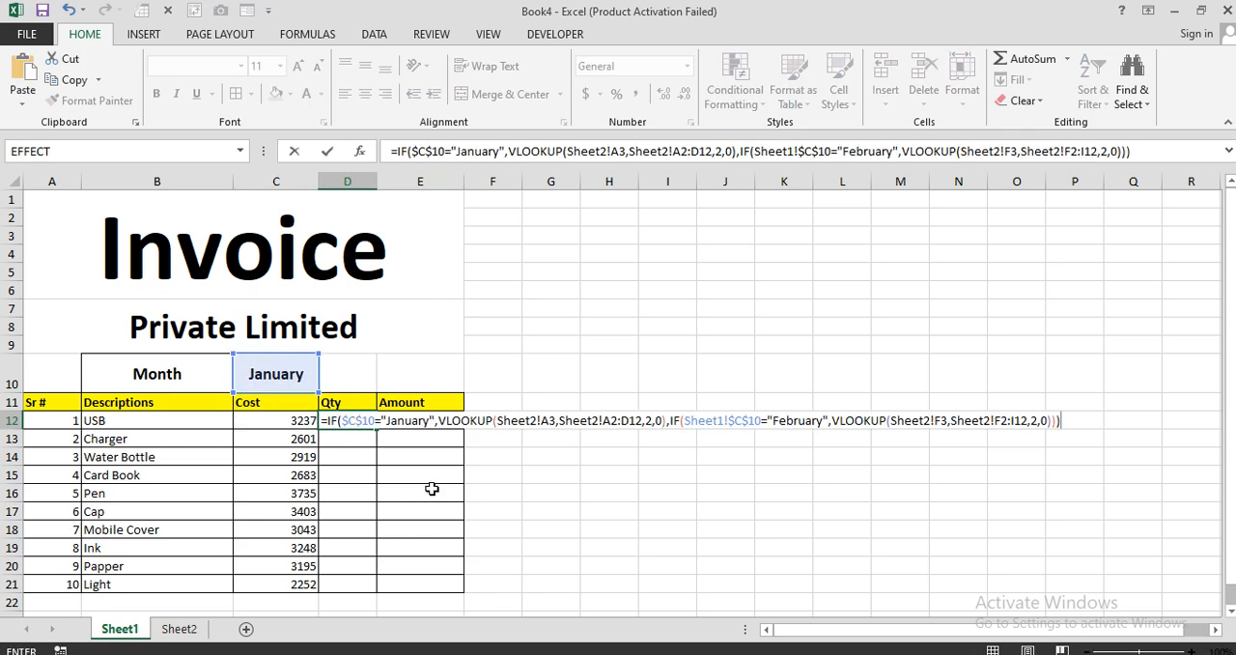
# Change the column index to 3 in both VLOOKUPs of the D12 quantity formula, enter it and fill it down to D21.
pyautogui.click(648, 421)
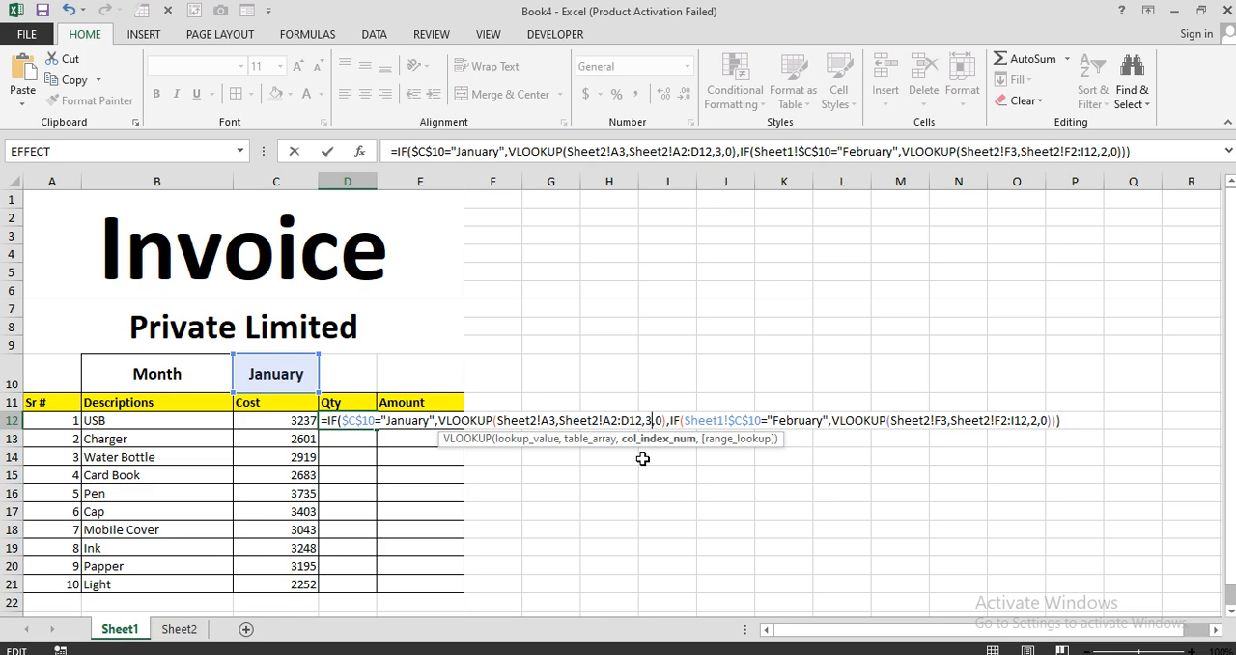
pyautogui.click(1041, 421)
pyautogui.doubleClick(1033, 421)
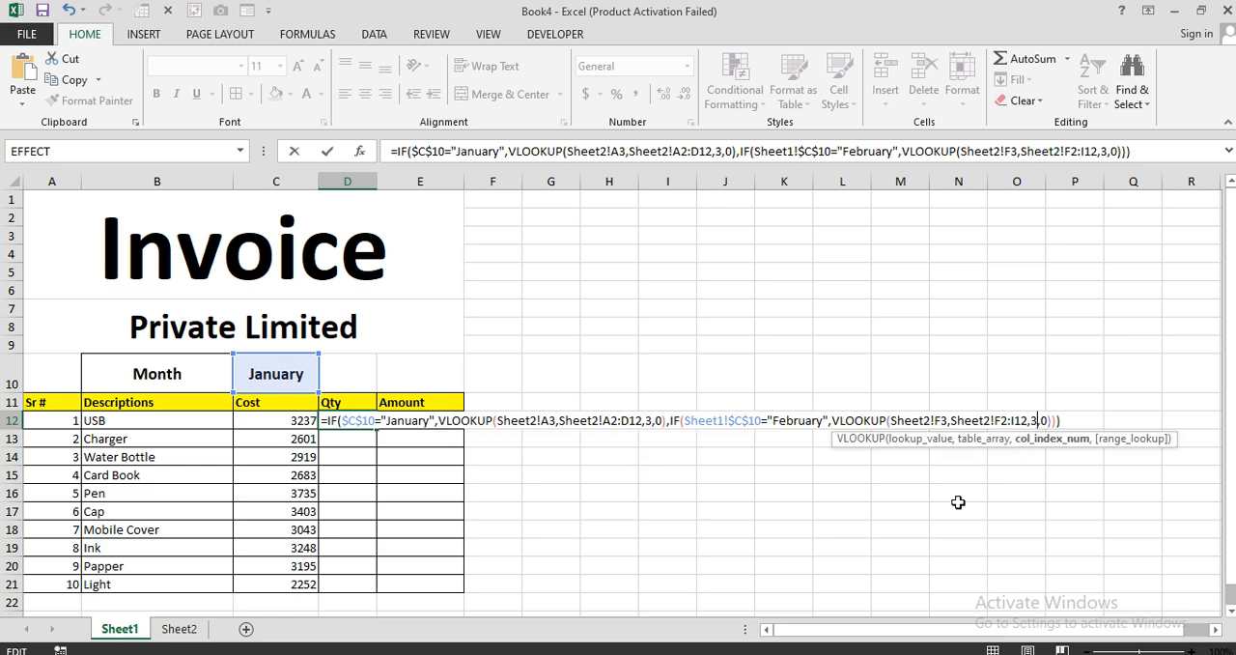
pyautogui.press('Return')
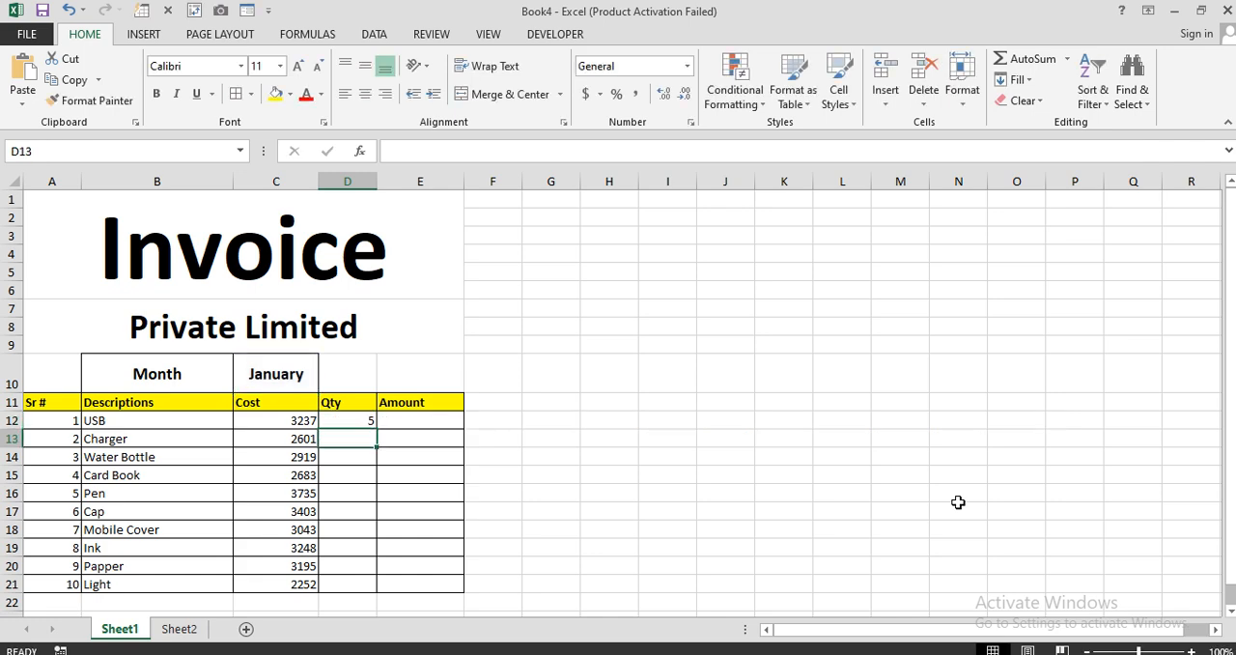
pyautogui.click(370, 423)
pyautogui.moveTo(375, 429); pyautogui.dragTo(379, 583)
# Calculate the amount in E12 as =C12*D12 and fill the formula down to E21.
pyautogui.click(433, 426)
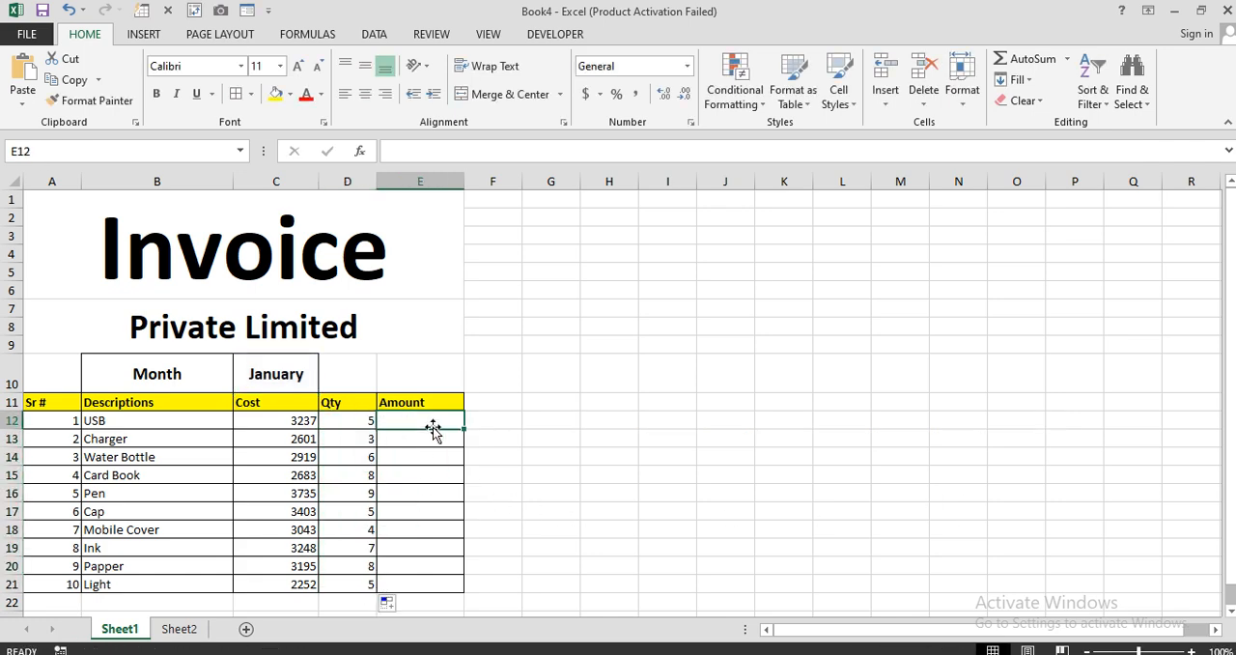
pyautogui.write('=')
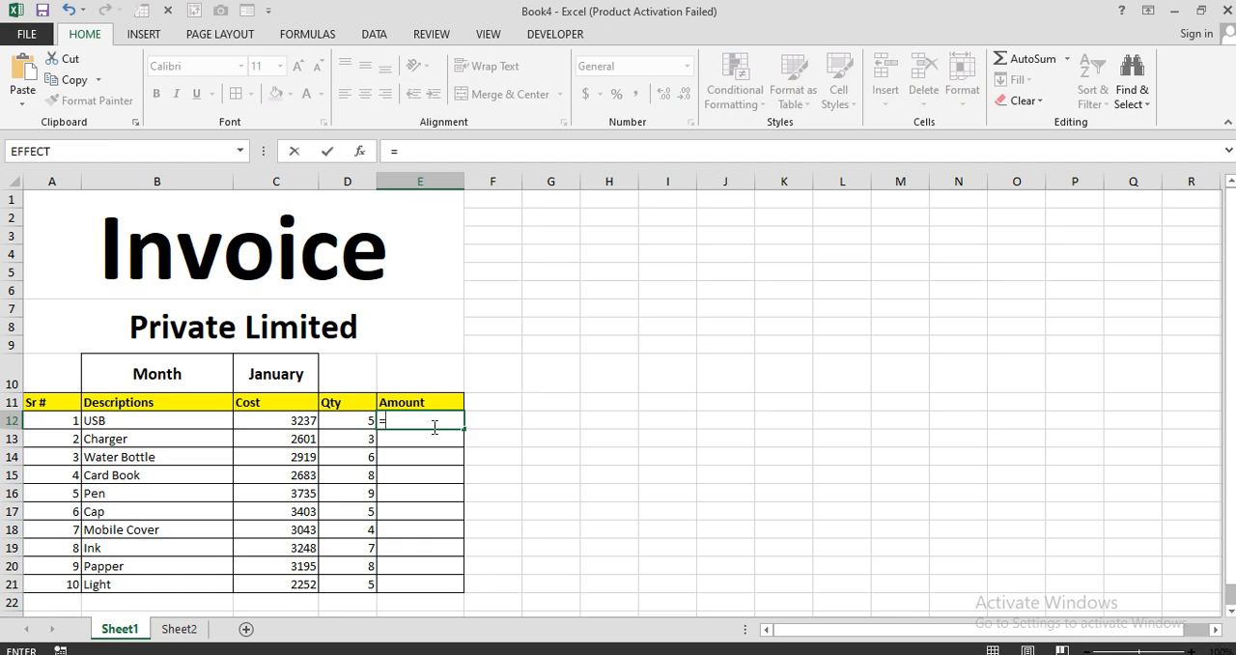
pyautogui.click(280, 425)
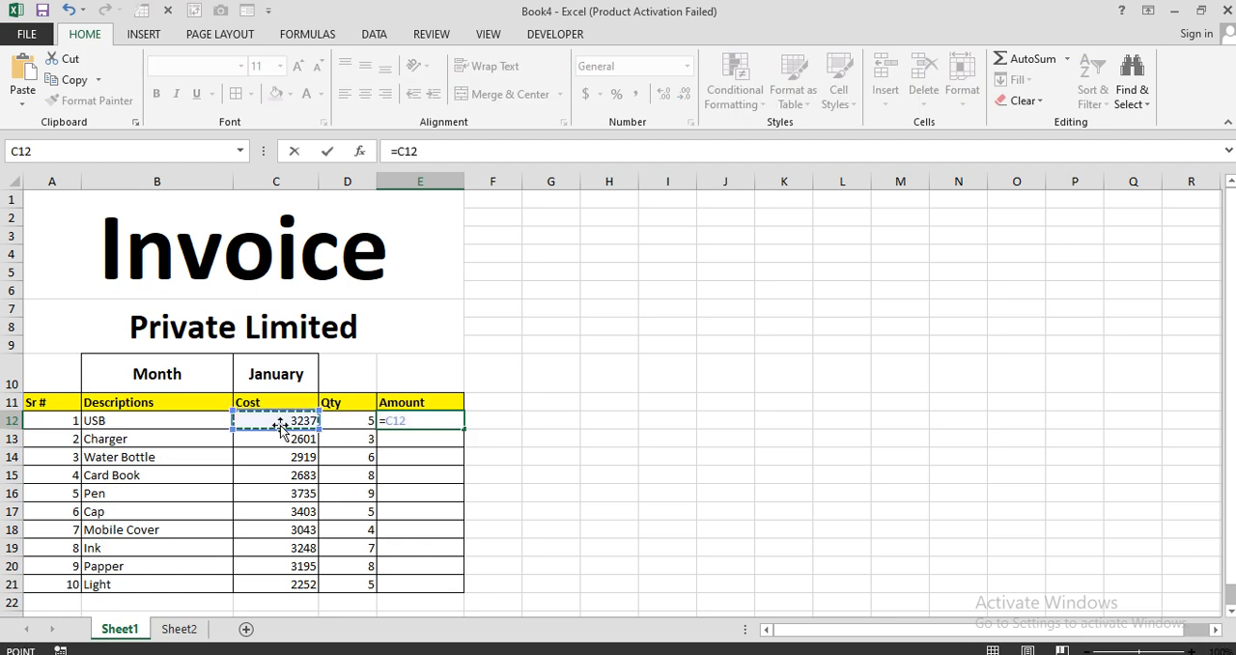
pyautogui.write('*')
pyautogui.click(336, 427)
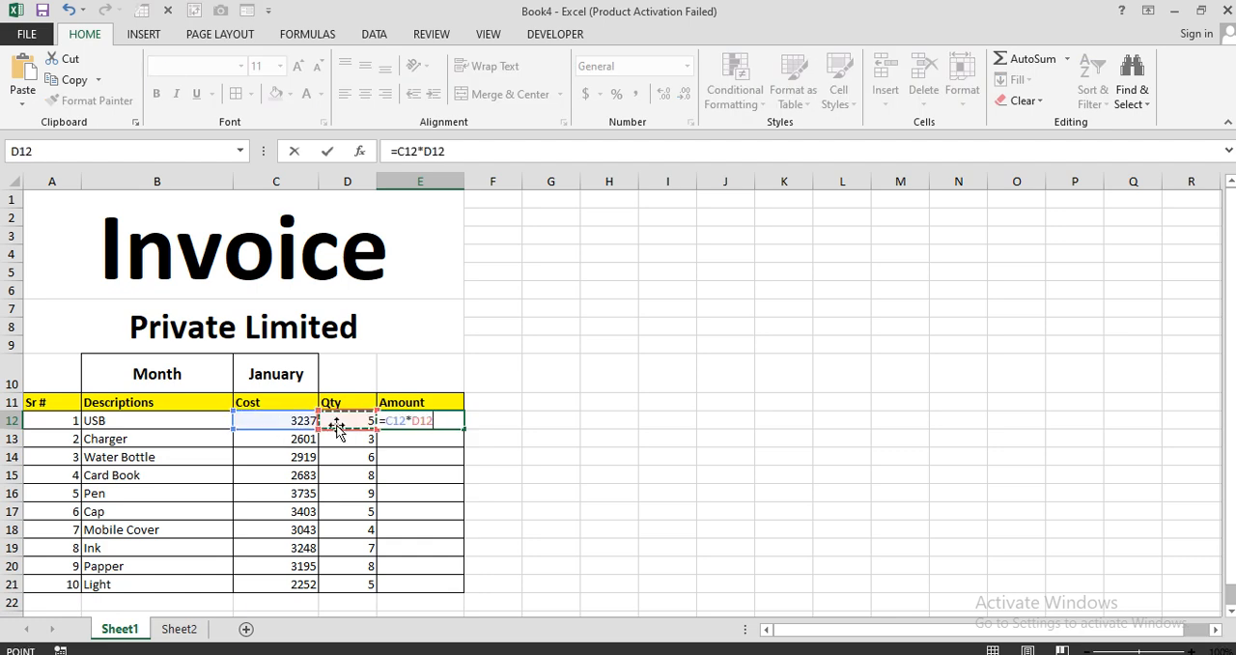
pyautogui.press('Return')
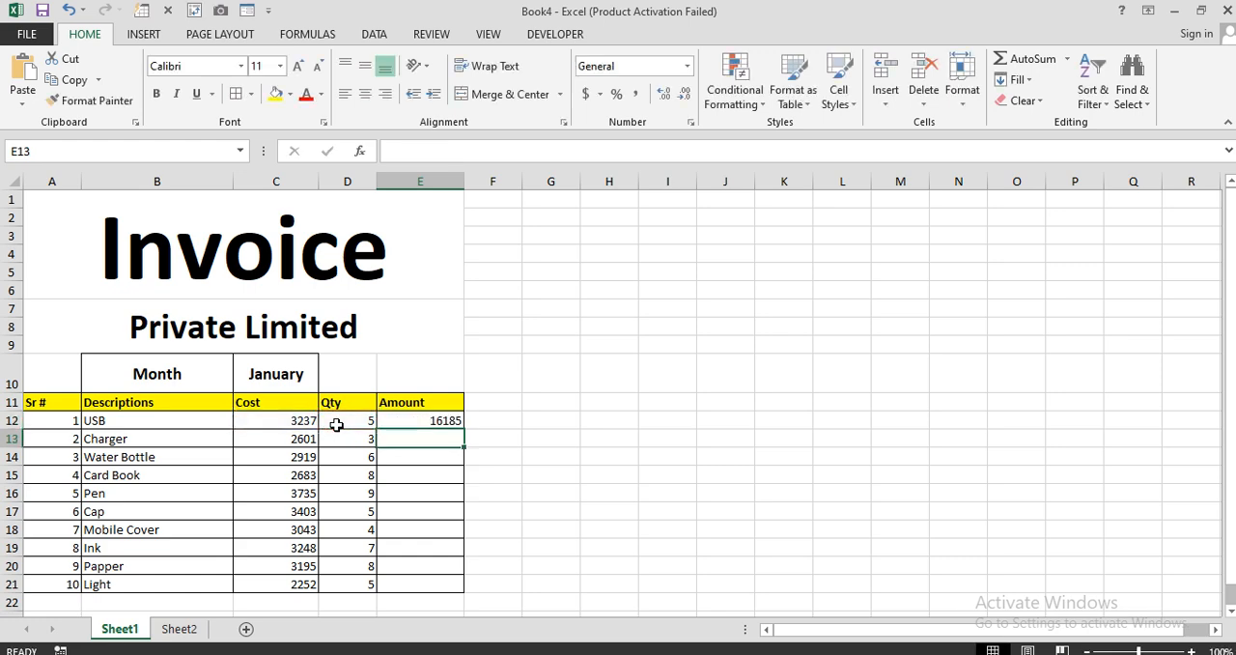
pyautogui.click(399, 420)
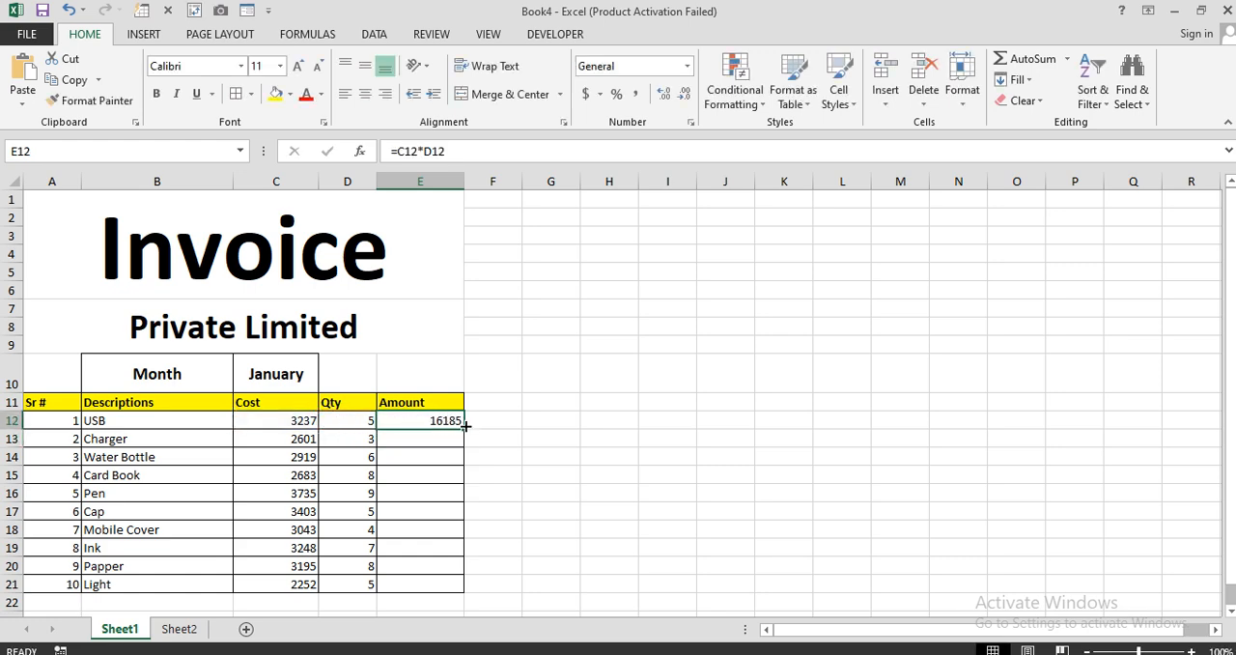
pyautogui.moveTo(464, 429); pyautogui.dragTo(451, 588)
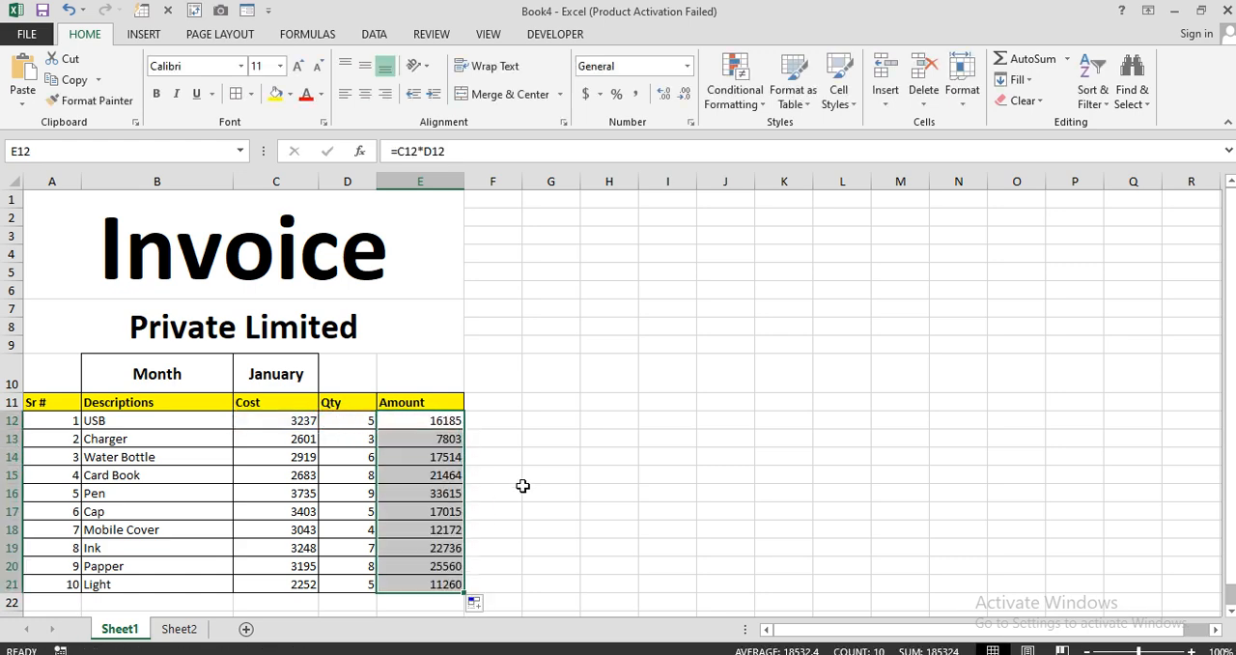
# Set the invoice month in C10 to February and check the descriptions, costs, quantities and amounts.
pyautogui.click(292, 374)
pyautogui.write('Febra')
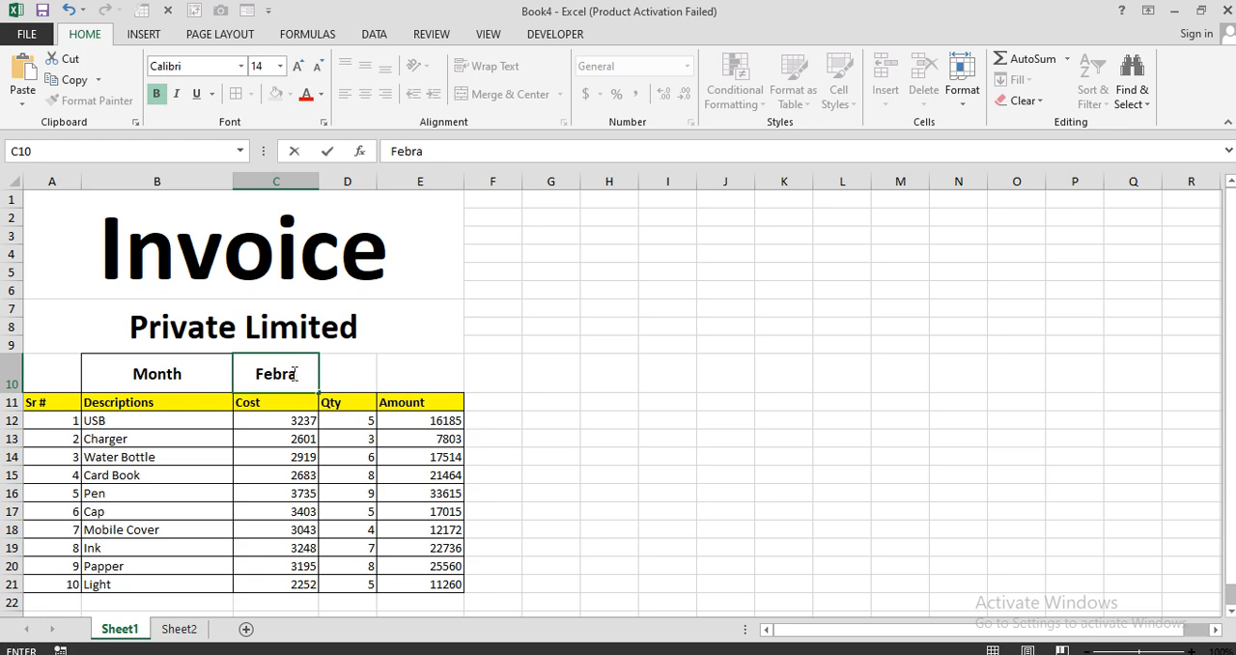
pyautogui.press('BackSpace')
pyautogui.write('uary')
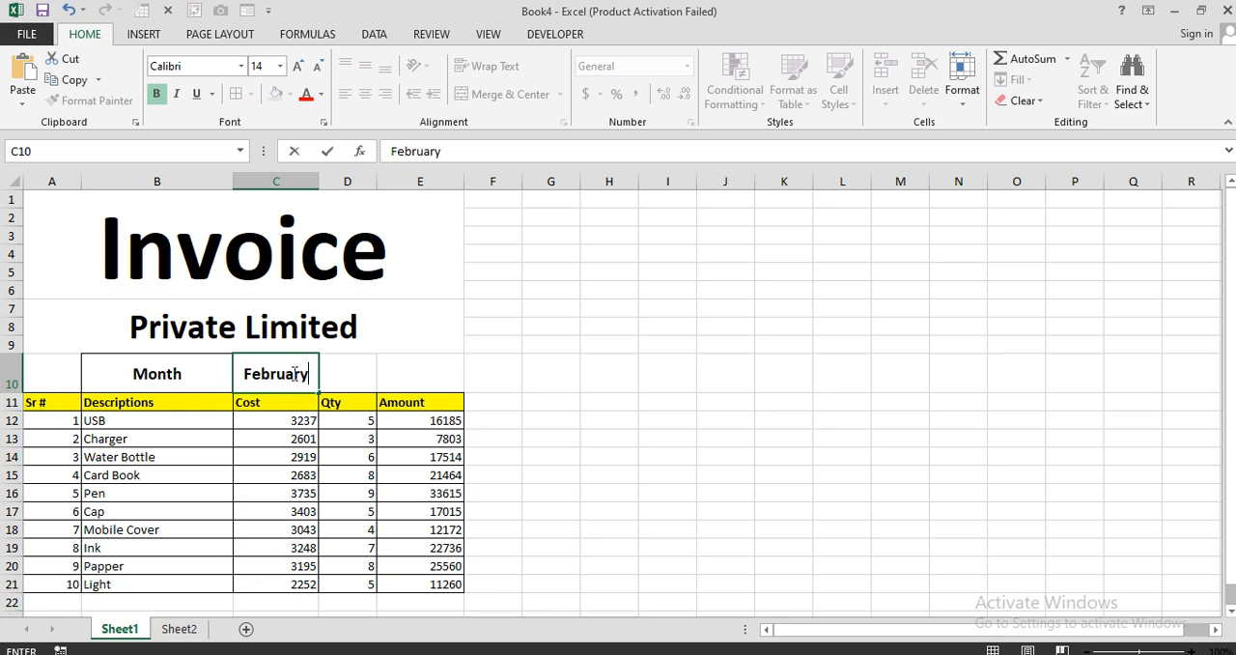
pyautogui.press('Return')
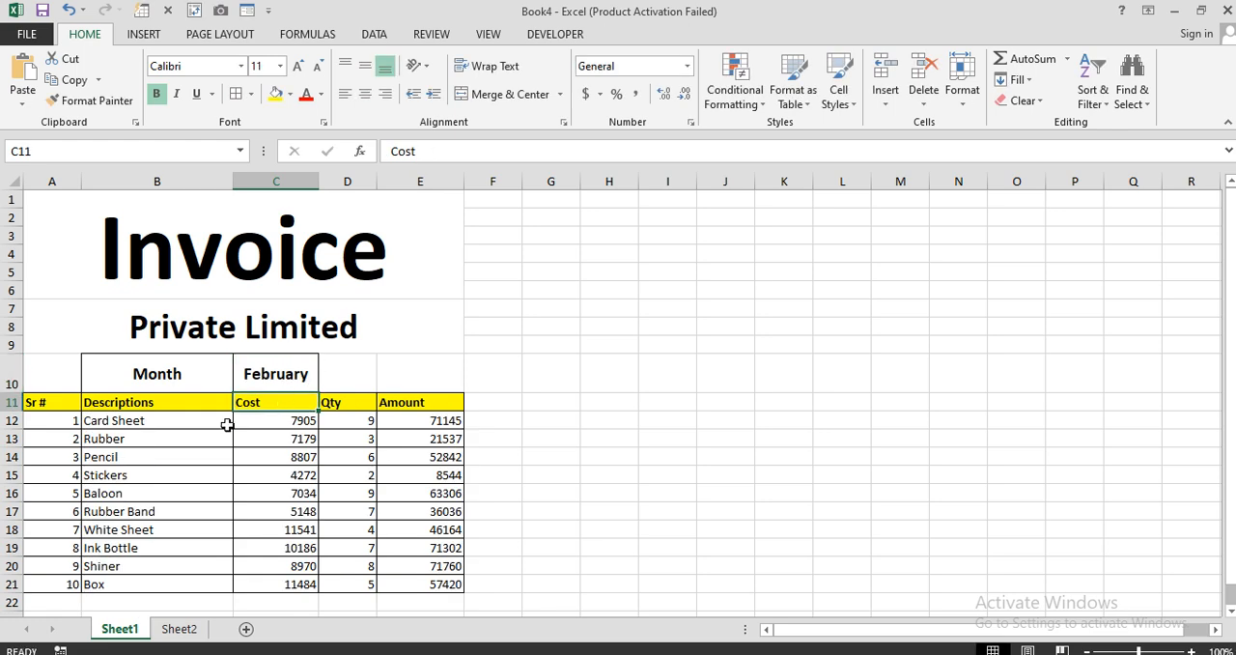
pyautogui.moveTo(200, 424); pyautogui.dragTo(194, 570)
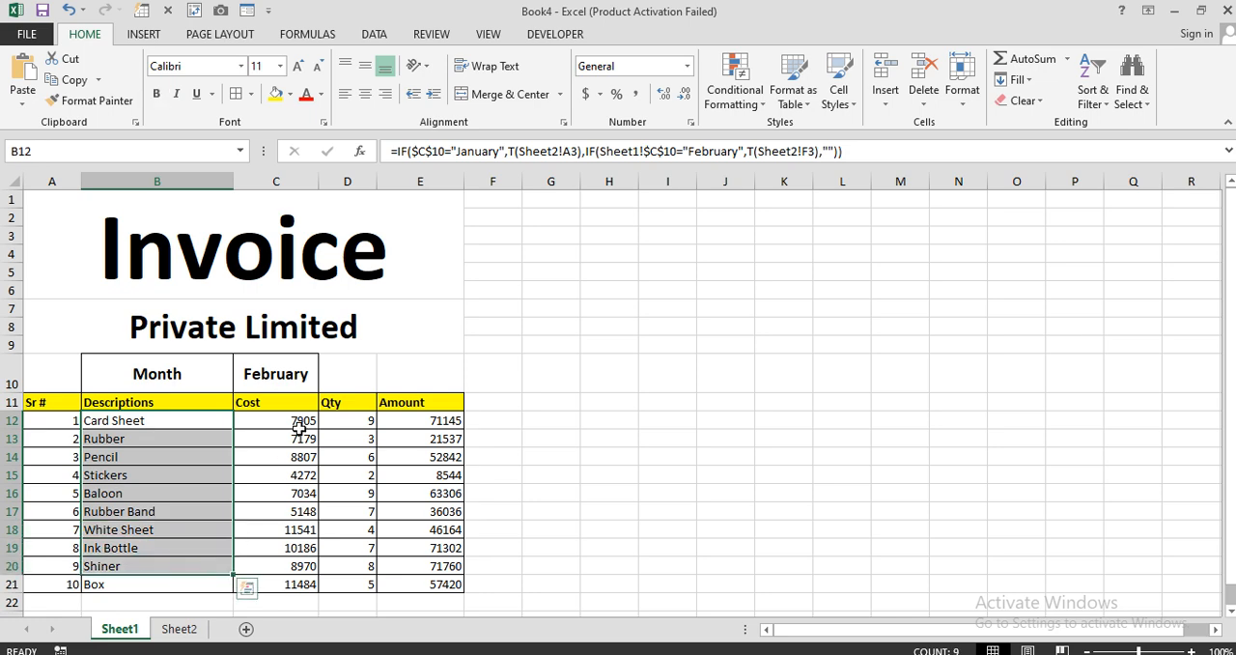
pyautogui.moveTo(297, 427); pyautogui.dragTo(309, 495)
pyautogui.click(357, 424)
pyautogui.moveTo(357, 424); pyautogui.dragTo(349, 570)
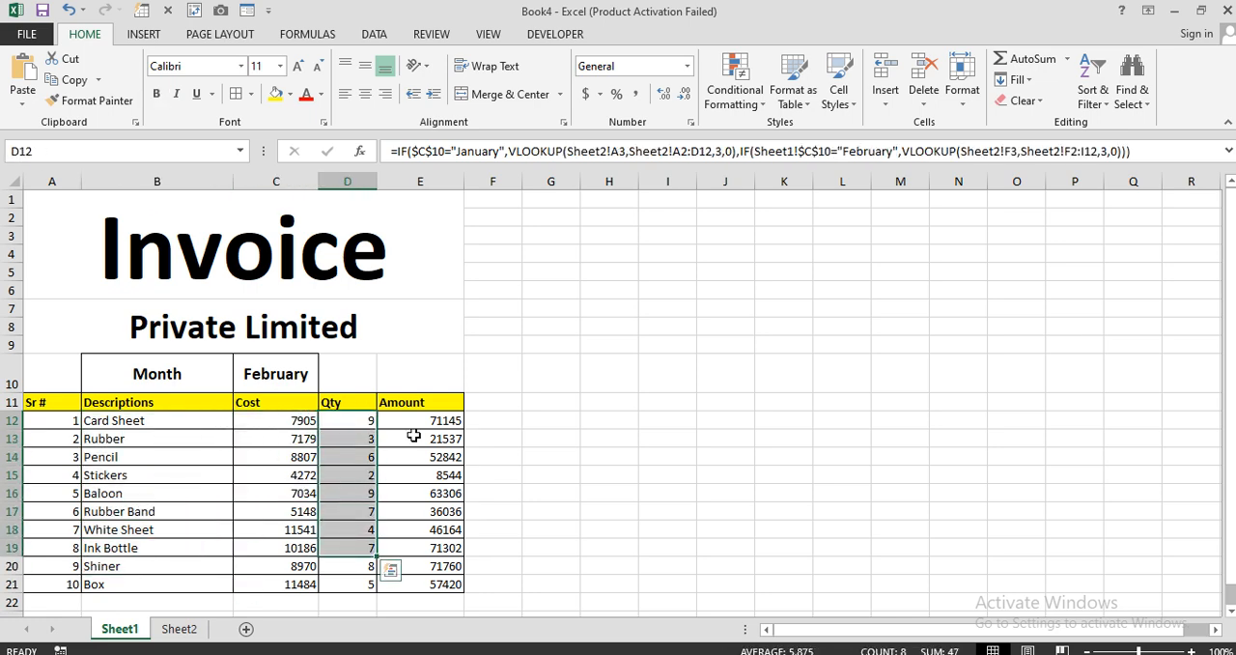
pyautogui.moveTo(420, 425); pyautogui.dragTo(426, 584)
pyautogui.click(527, 487)
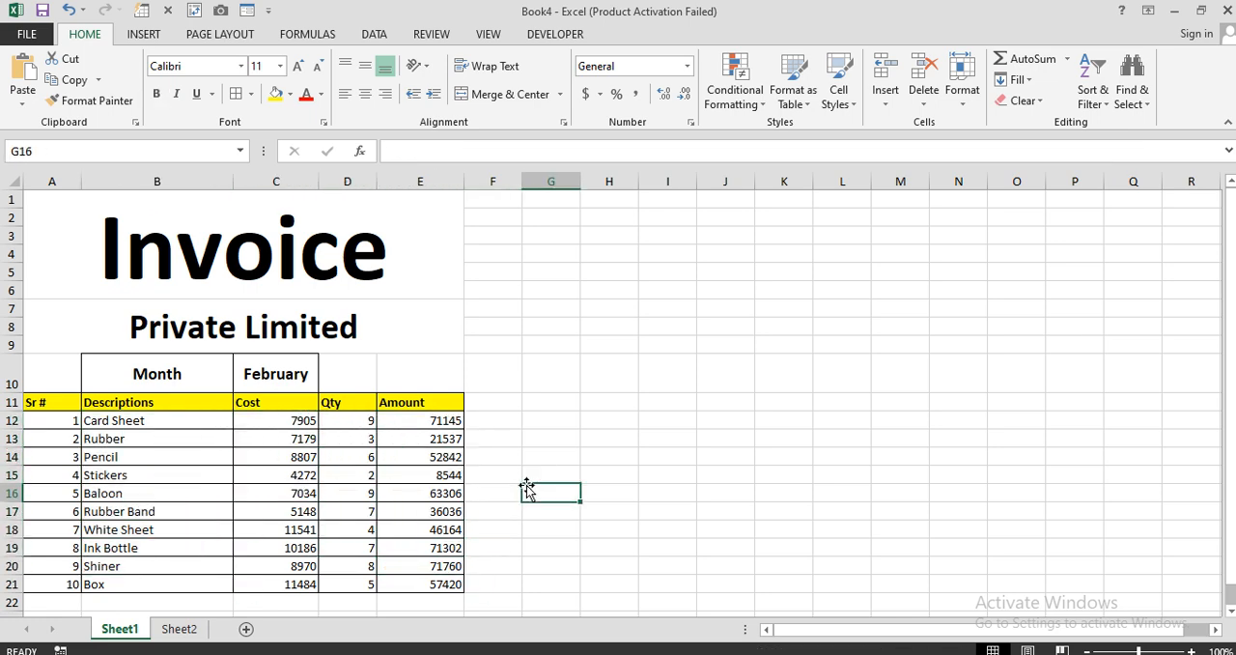
# Total the Amount column in E22 with =SUM(E12:E21).
pyautogui.scroll(-1, 529, 488)
pyautogui.click(432, 545)
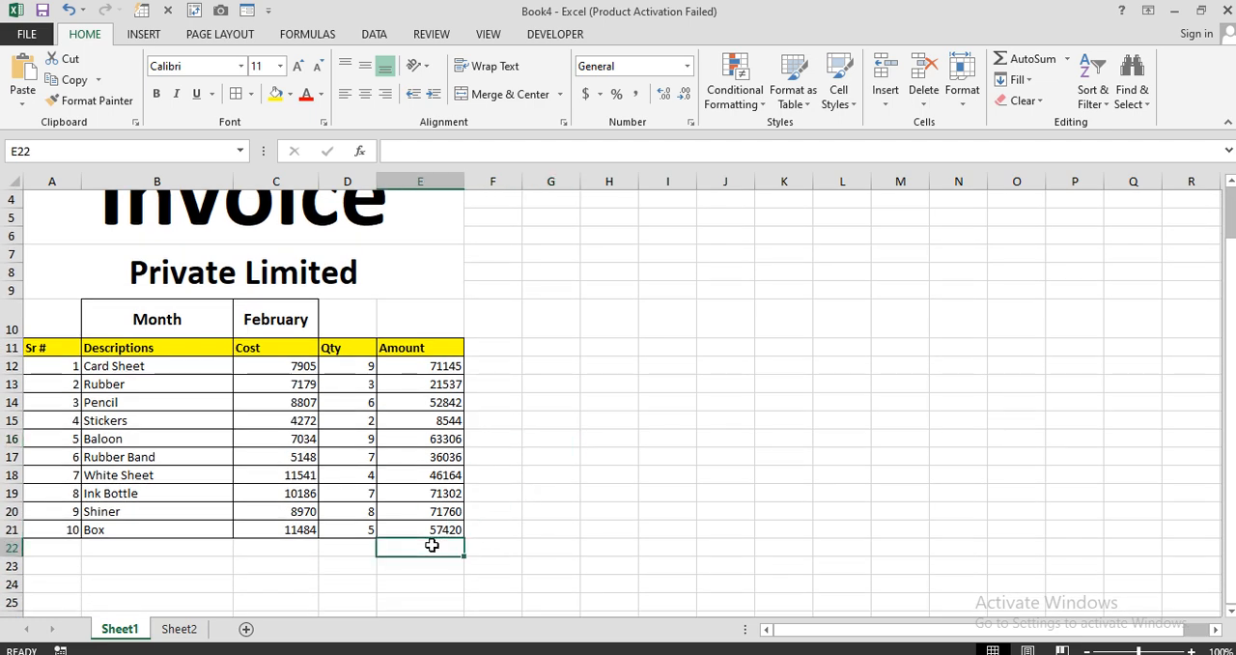
pyautogui.write('=sum')
pyautogui.press('Tab')
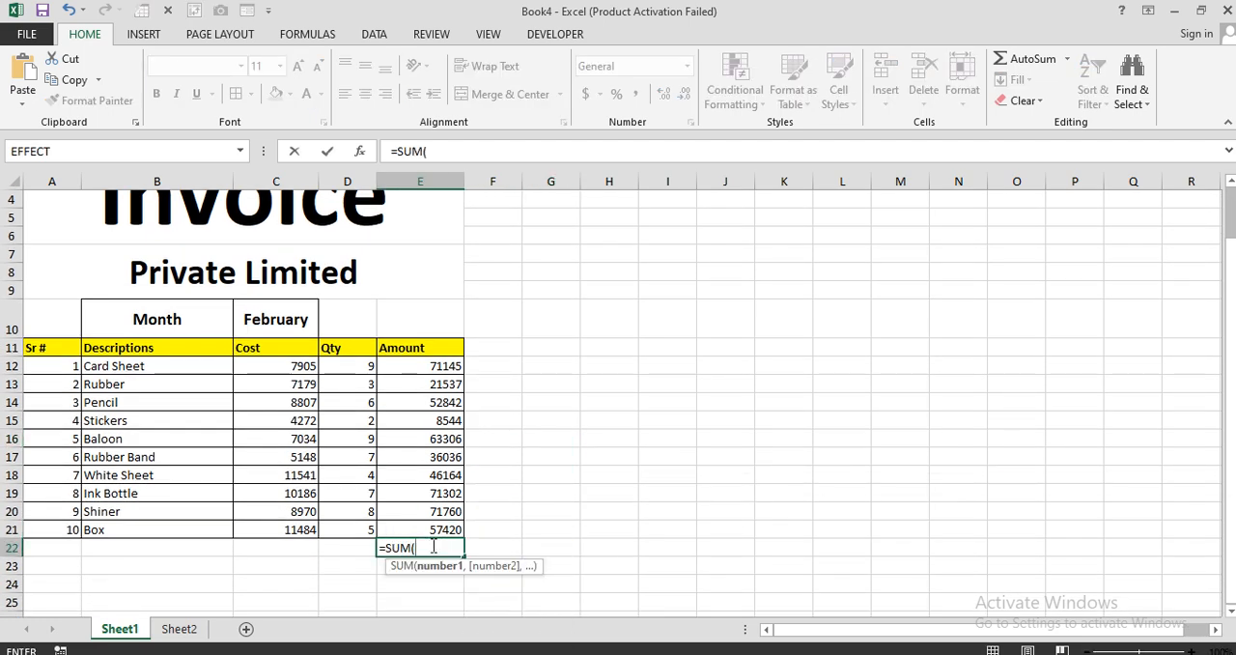
pyautogui.moveTo(446, 365); pyautogui.dragTo(445, 522)
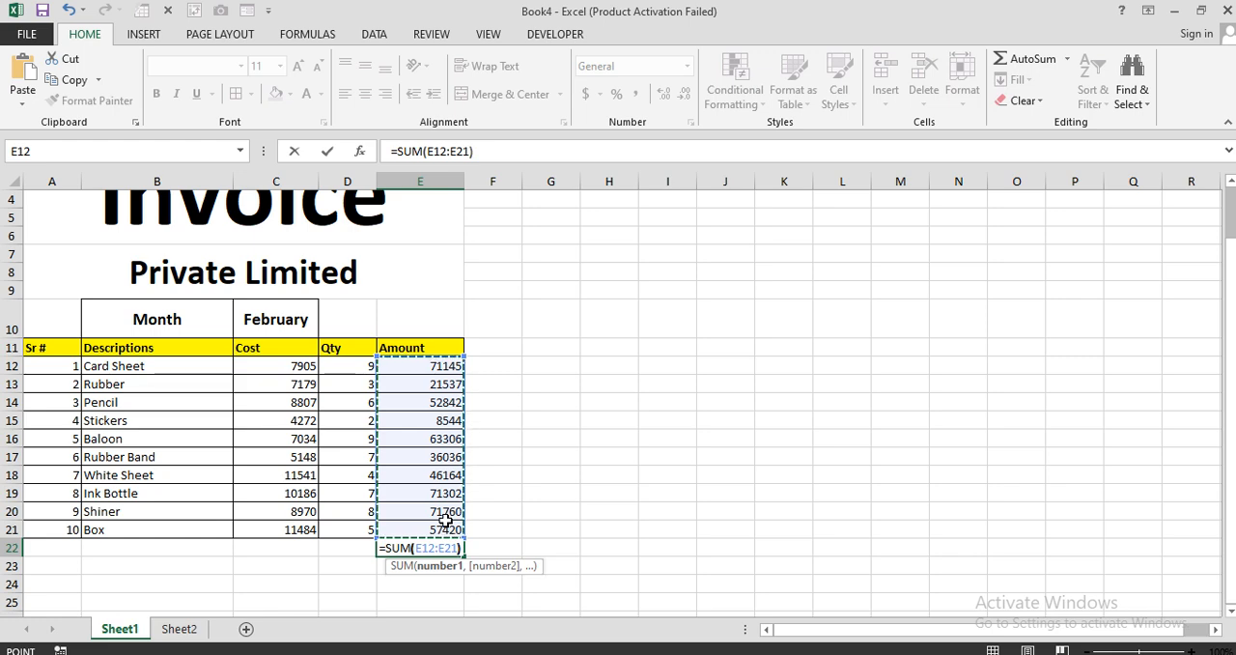
pyautogui.write(')')
pyautogui.press('Return')
pyautogui.click(440, 546)
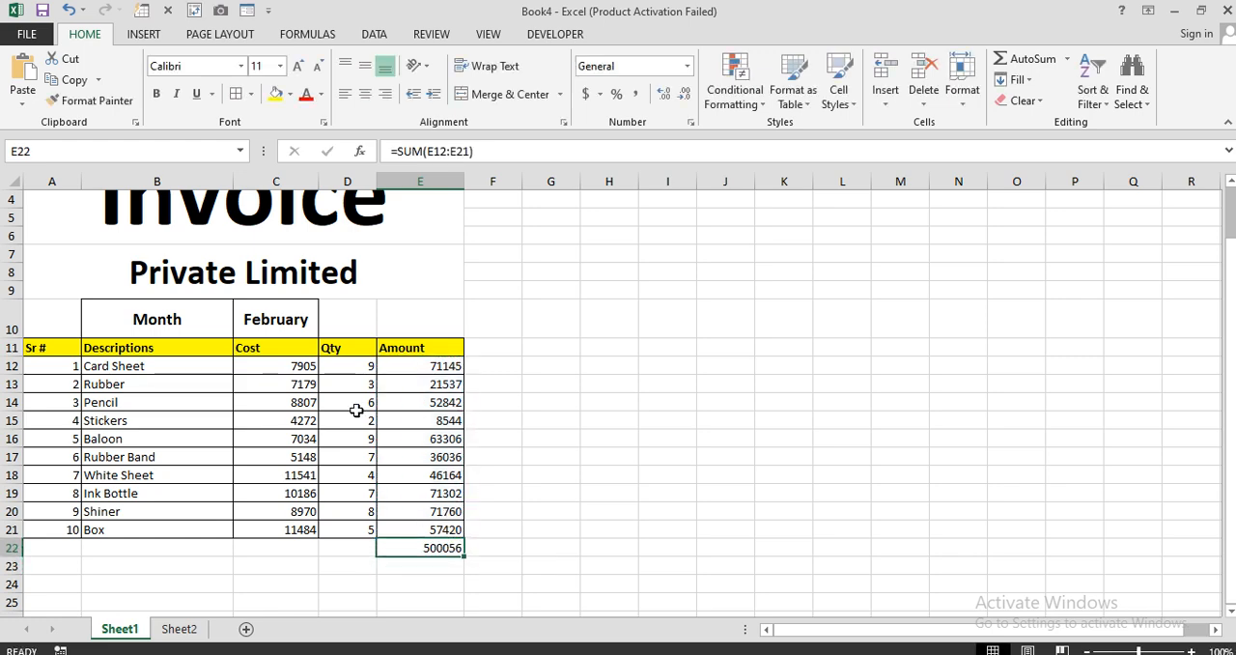
# Make the total in E22 bold and add borders around the cell.
pyautogui.click(157, 93)
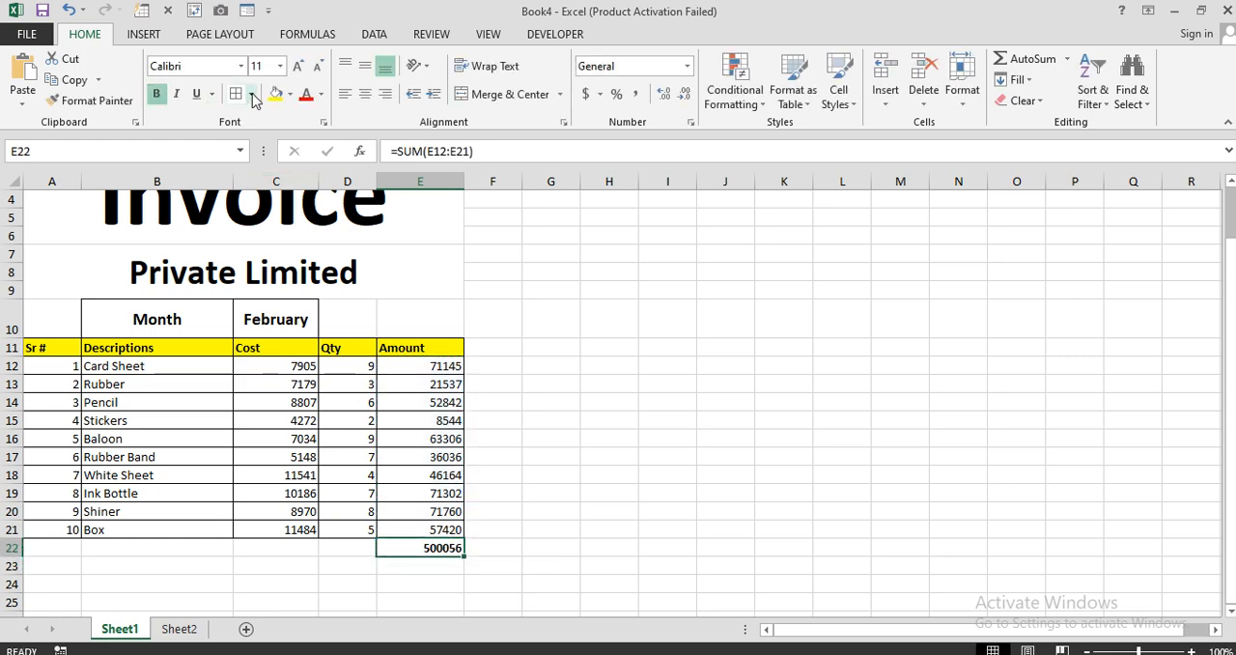
pyautogui.click(574, 528)
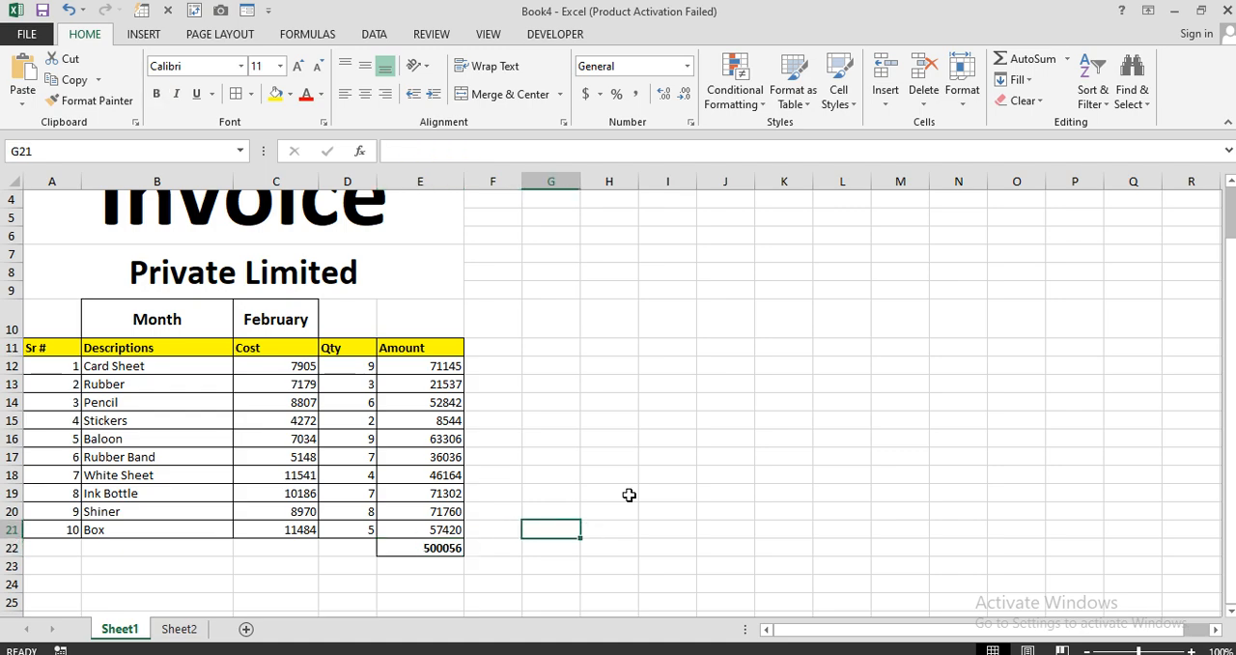
pyautogui.scroll(1, 510, 483)
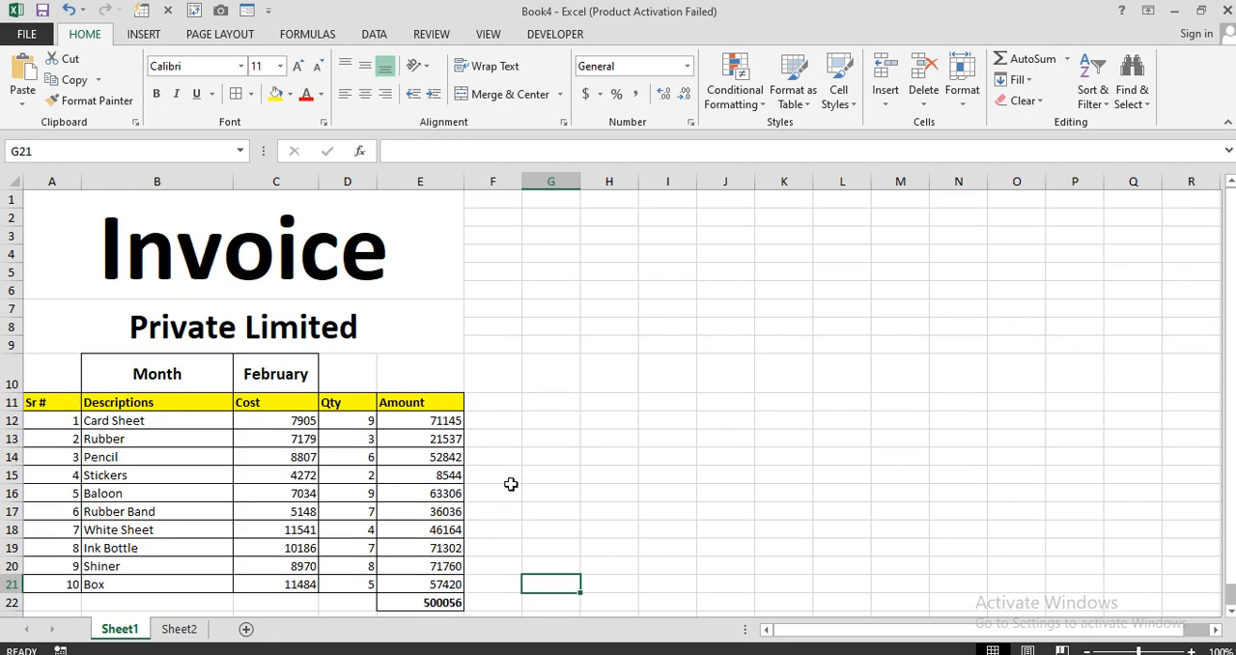
pyautogui.click(322, 268)
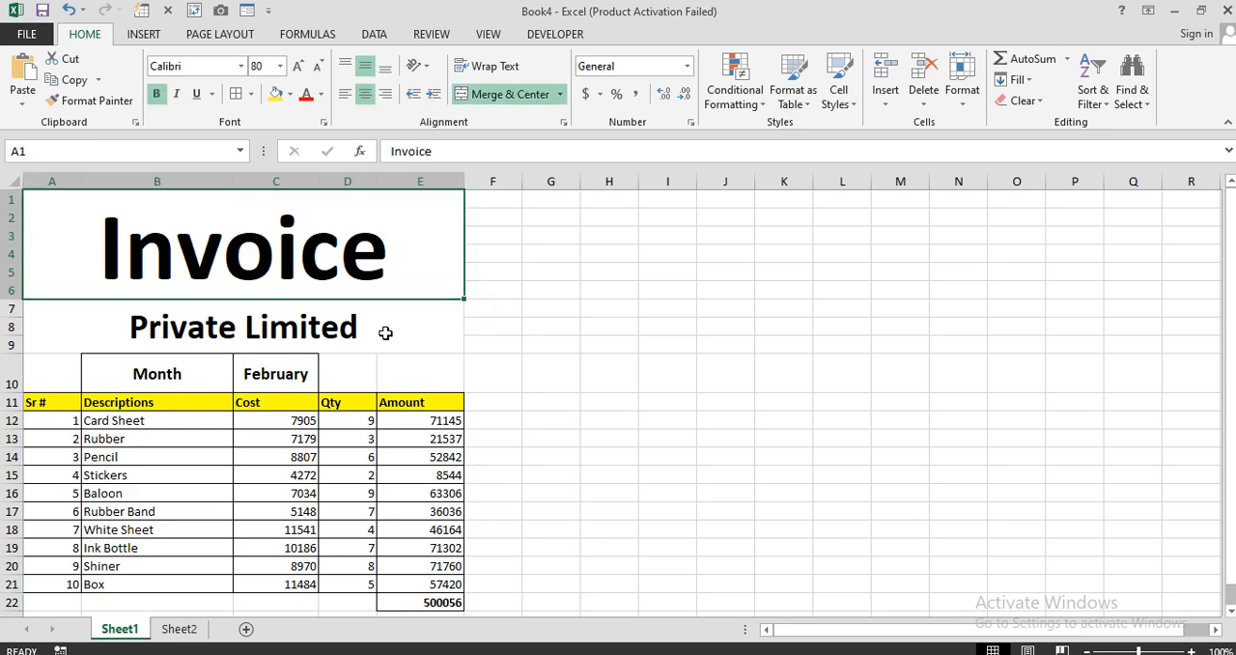